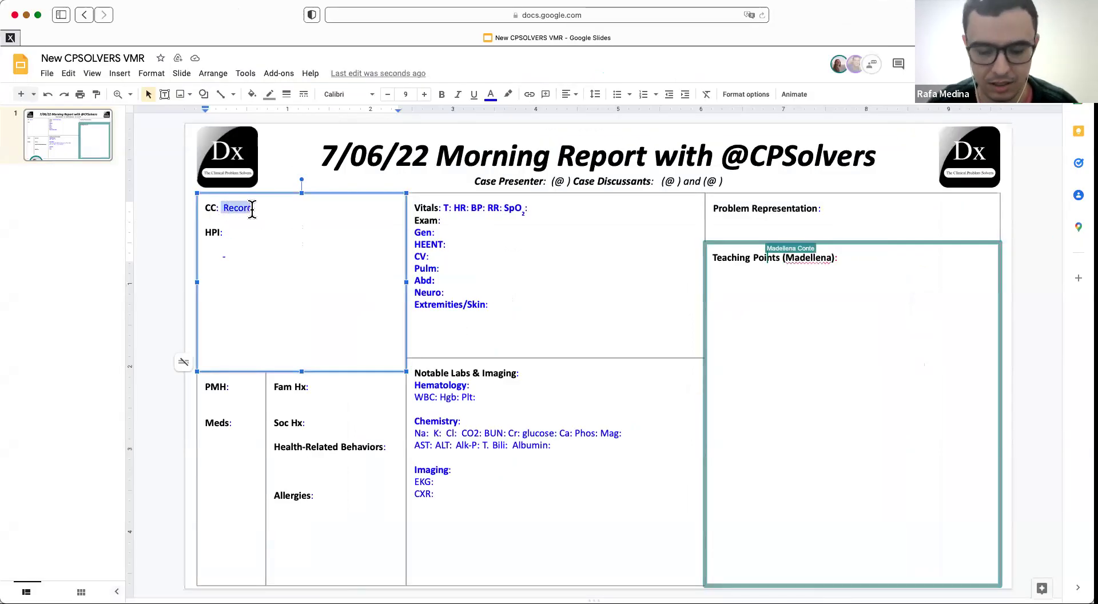
- Replace the chief complaint text with "66yoF p/w watery diarrhea"
key(BackSpace)
key(BackSpace)
key(BackSpace)
key(BackSpace)
key(BackSpace)
text(66yoF)
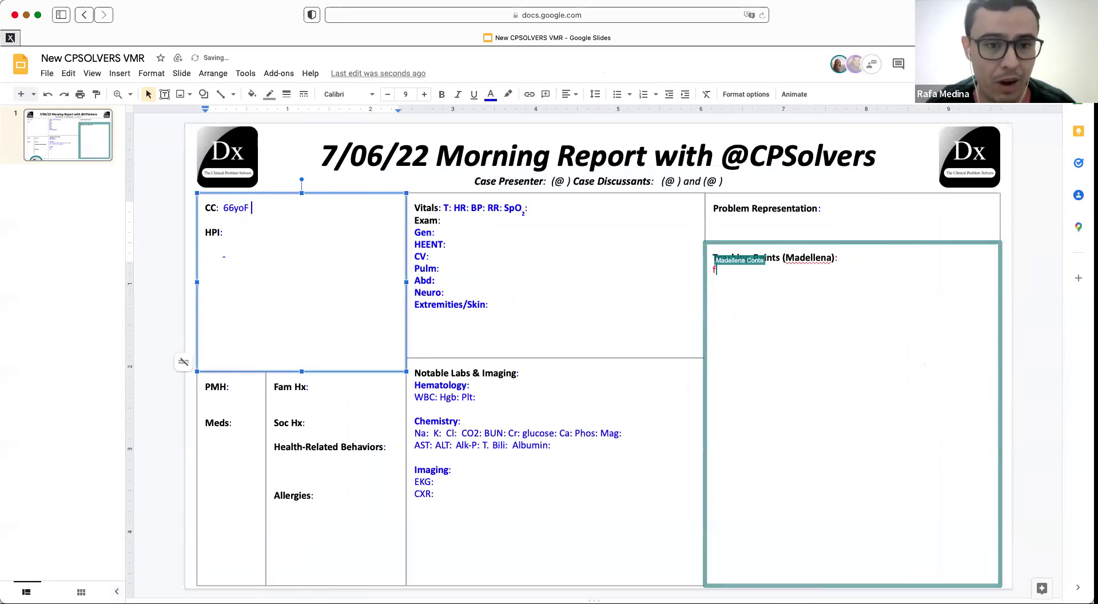
text( p/w watery diarrhea)
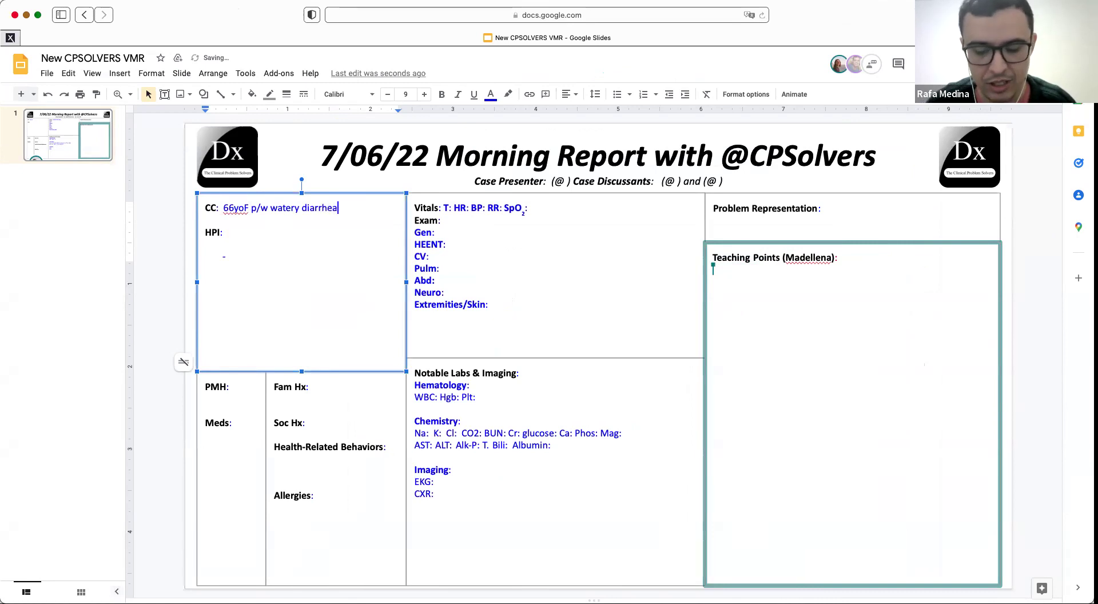
- Enter the first HPI bullet as "Started 3wks ago. 3 epi → now 8 epi/d"
click(255, 256)
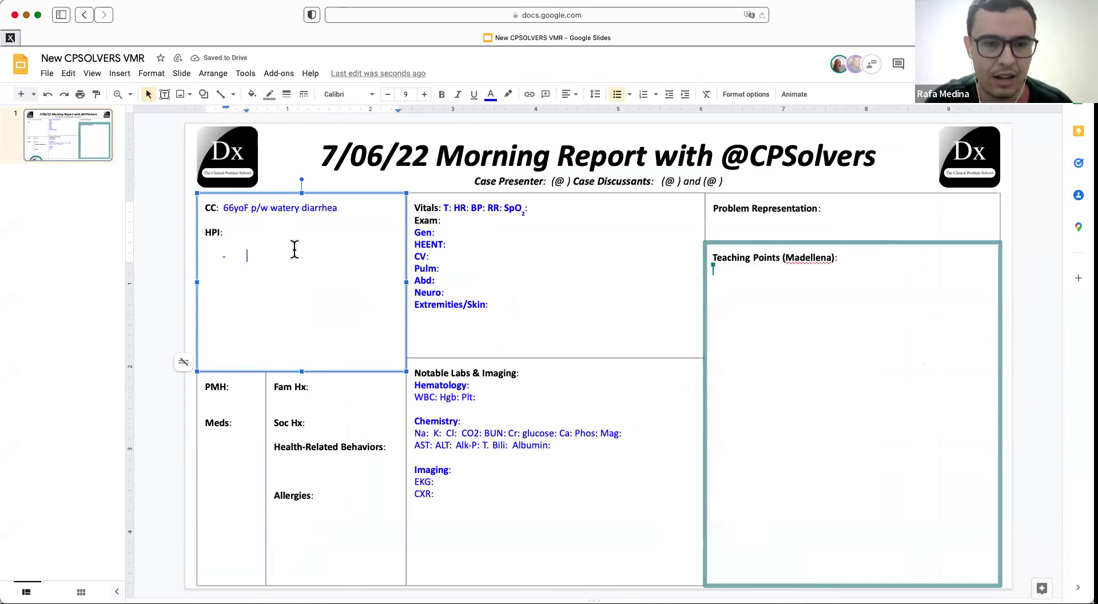
text(started 3wks ago. 3 epi → now 8)
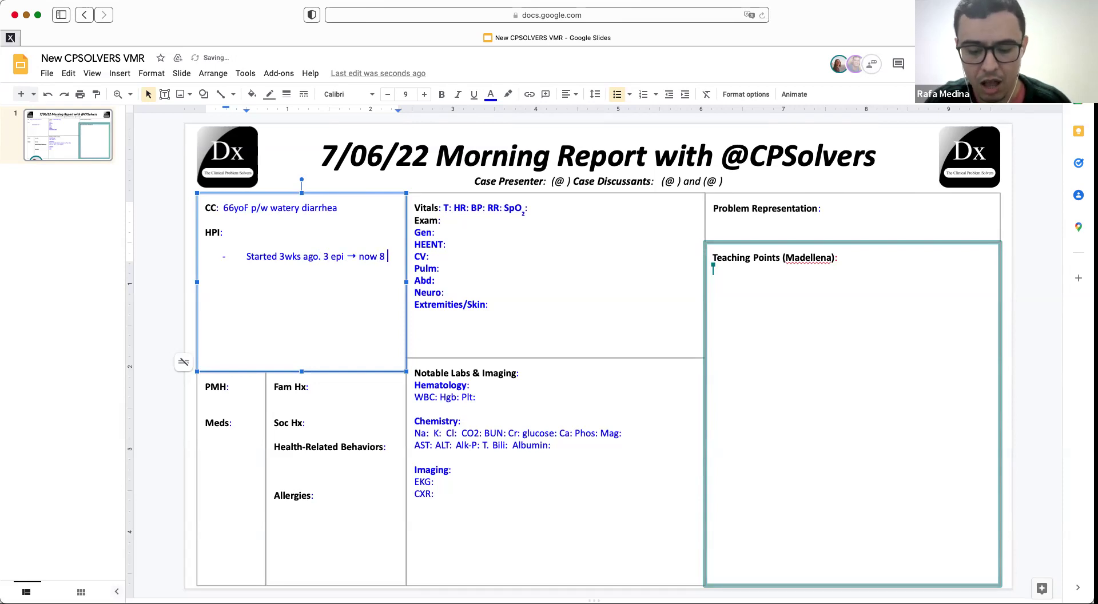
text(epi)
text(/d)
- Add a second HPI bullet reading "Watery, a/w ab pain. No related food intake ill contacts"
key(Return)
text(watery)
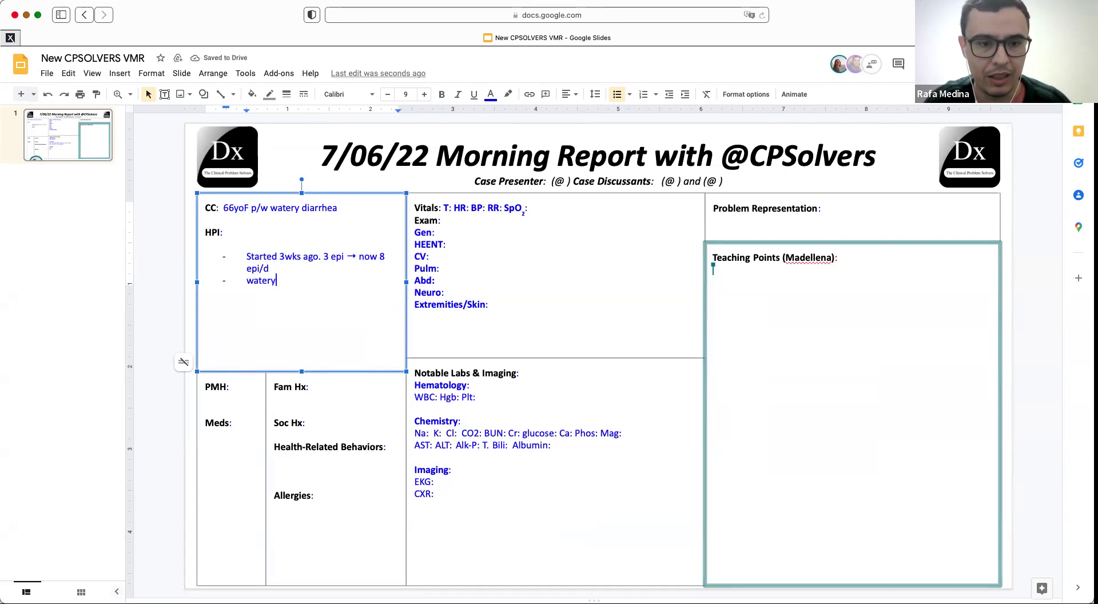
text(, )
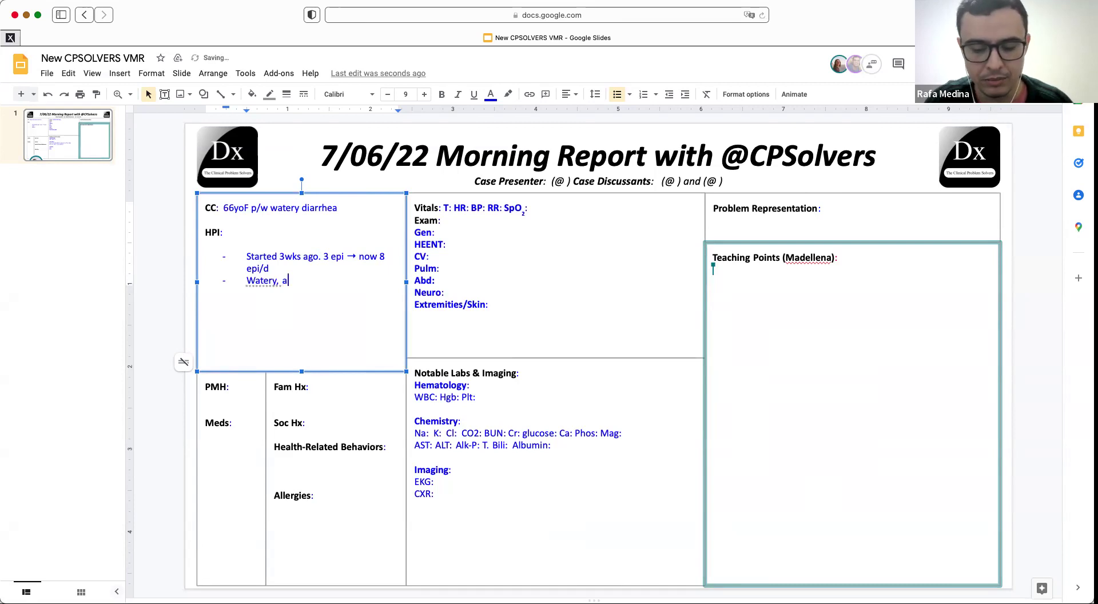
text(a/w ab pain. No related foo)
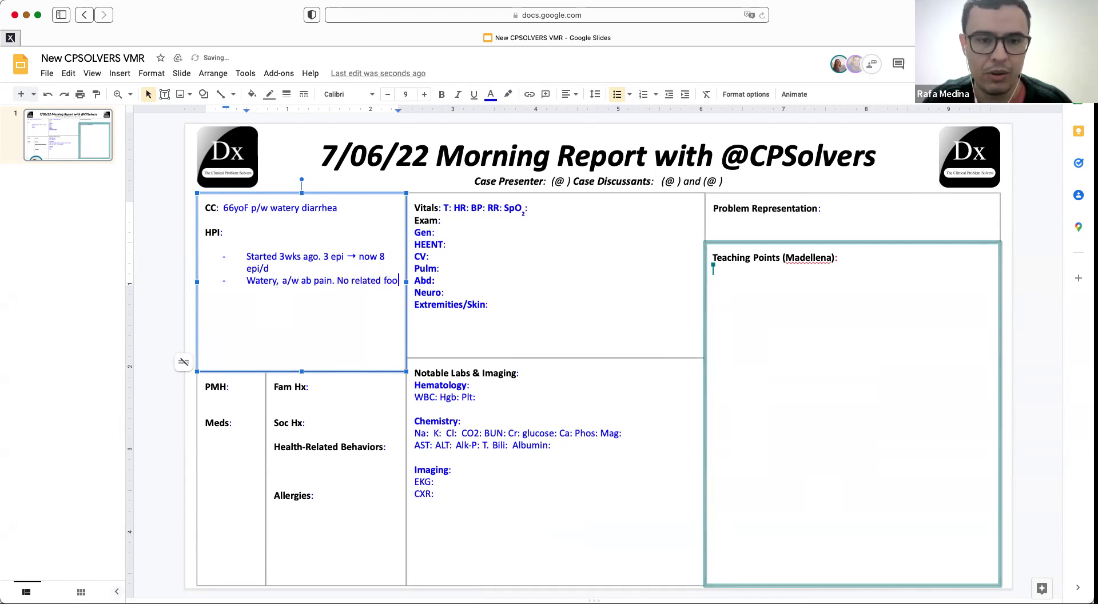
text(d intake ill contacts)
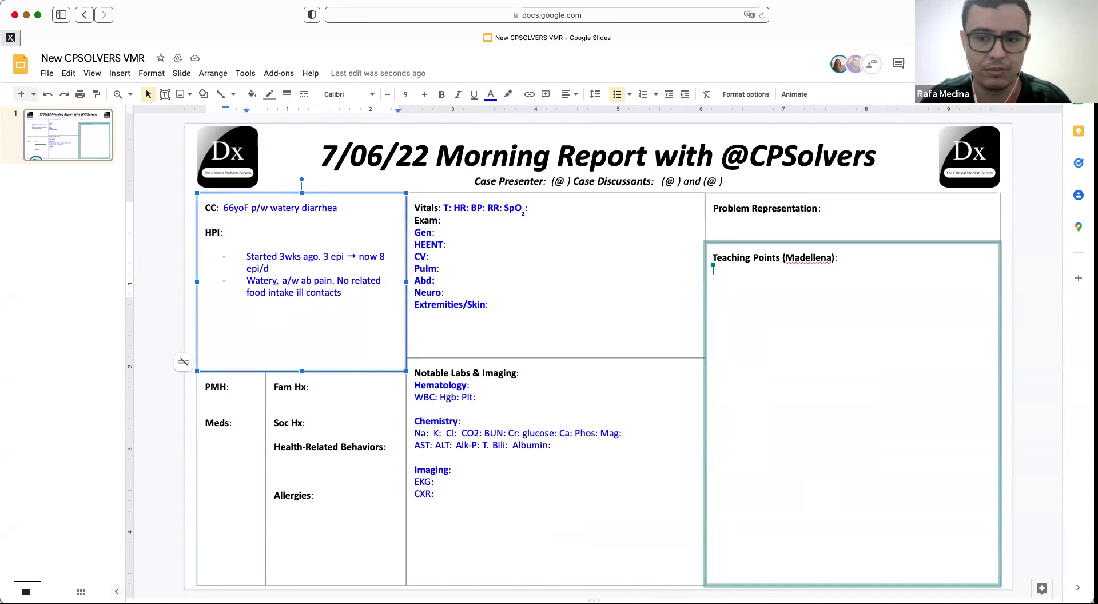
- Expand the HPI with a separate bullet "Watery, occasional pink streaking, no frank blood" and a bullet "Occurs at night and during the day"
key(Return)
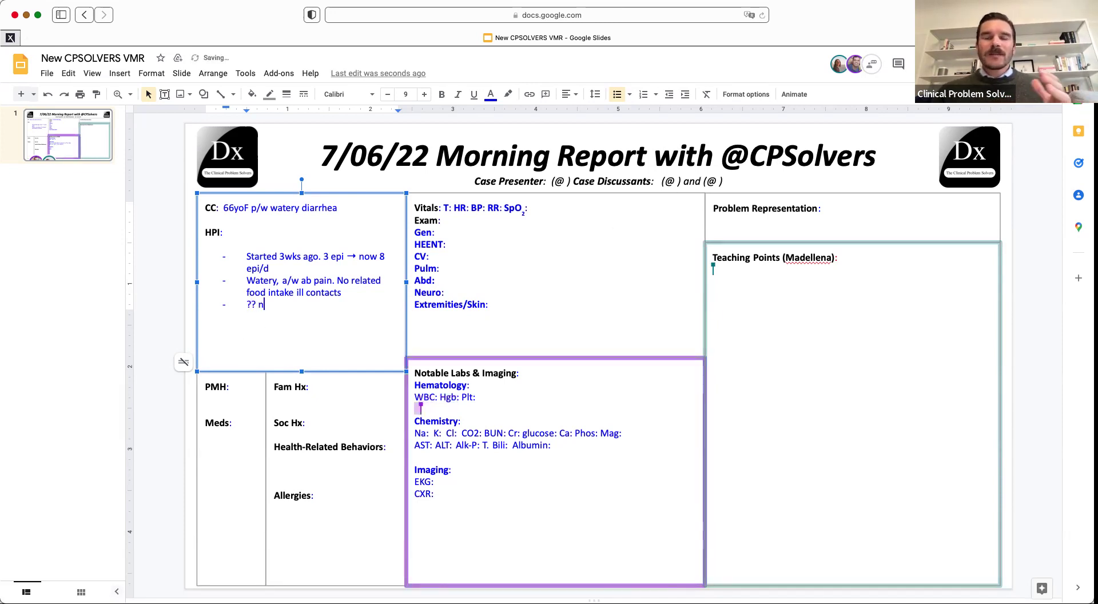
text(ight and day)
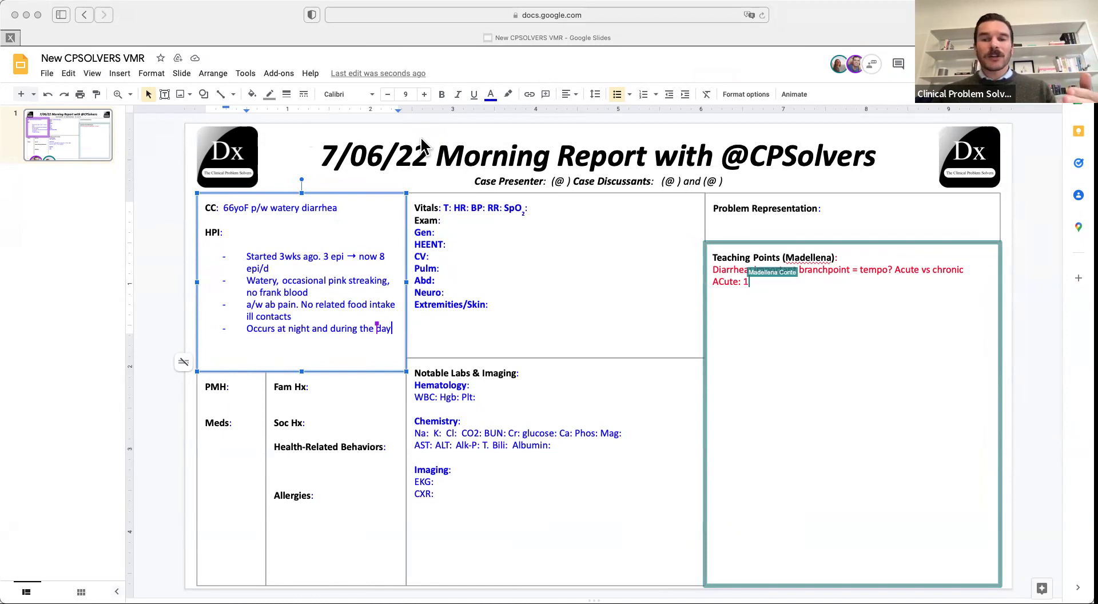
click(311, 340)
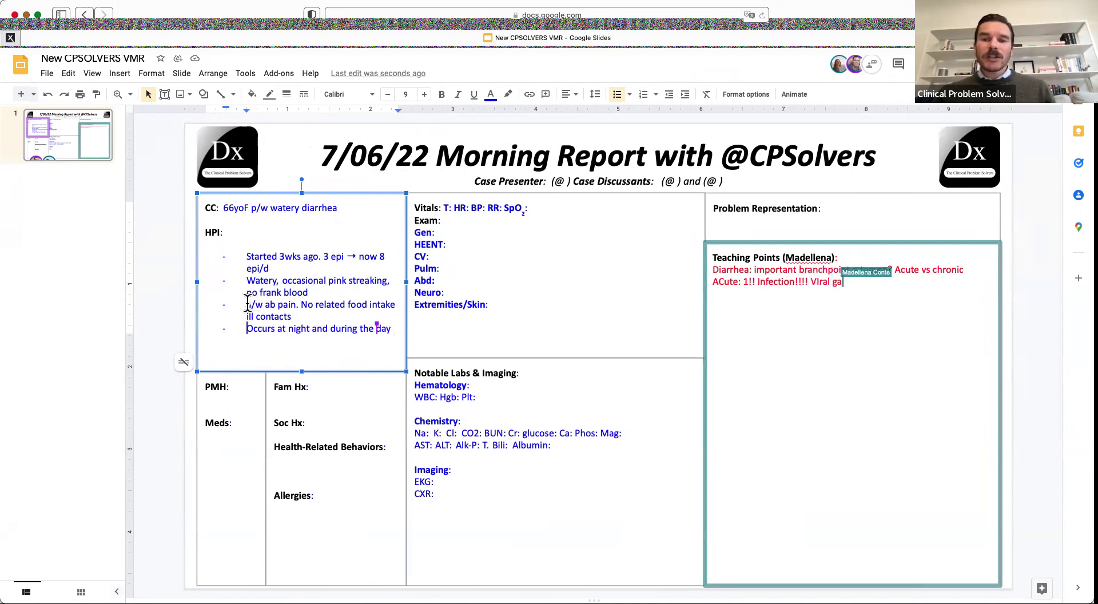
click(248, 280)
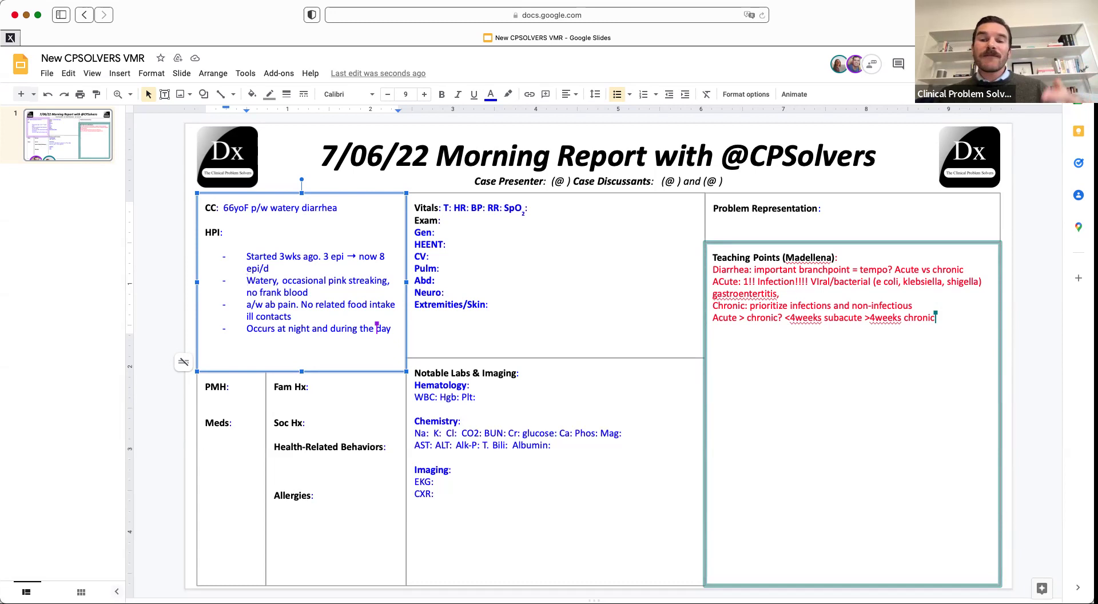
click(313, 328)
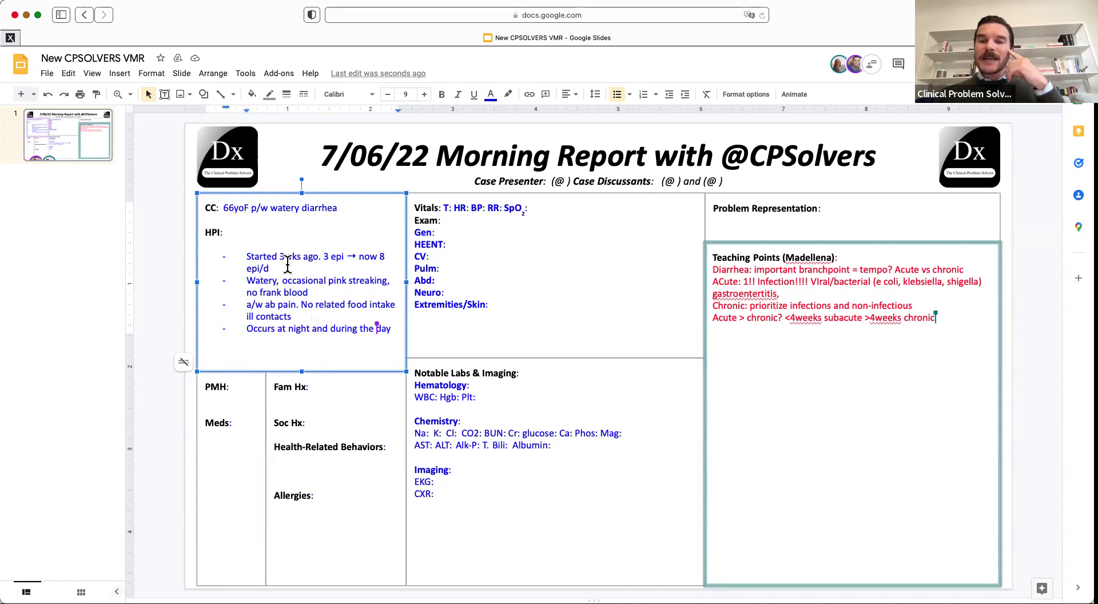
- Revise the first HPI bullet to read "Started 3wks ago w/ 3 epi/d → now 8 epi/d"
click(320, 256)
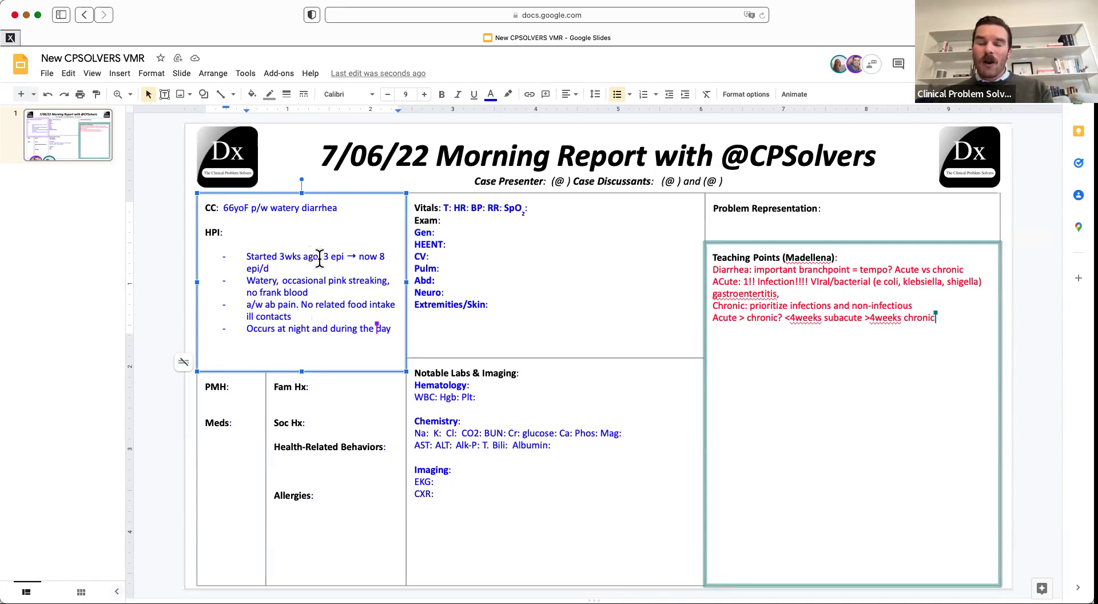
key(BackSpace)
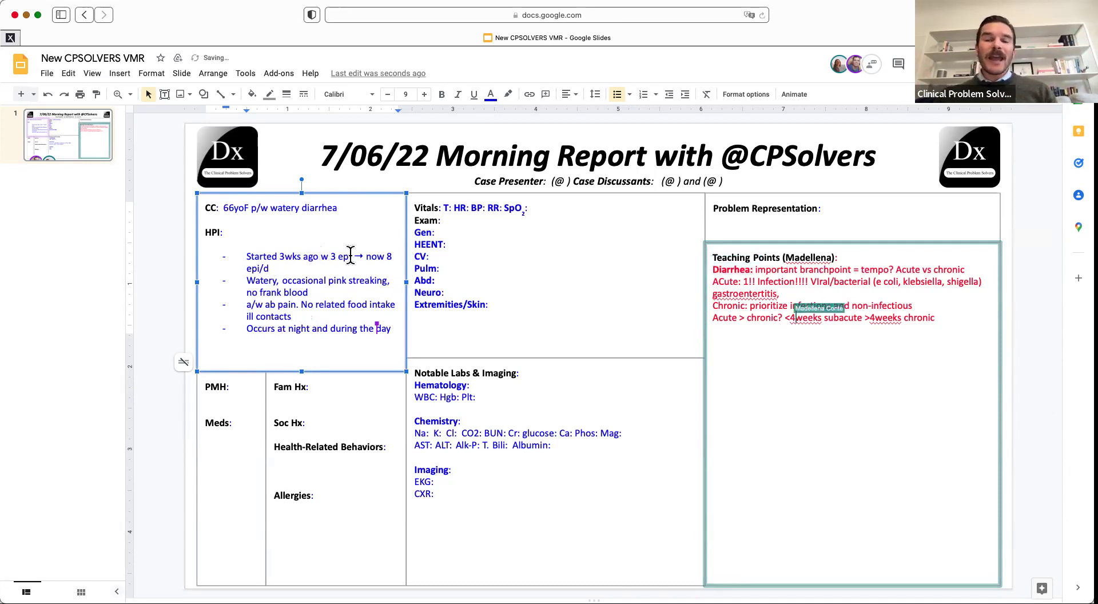
text(w/)
click(356, 256)
text(/d)
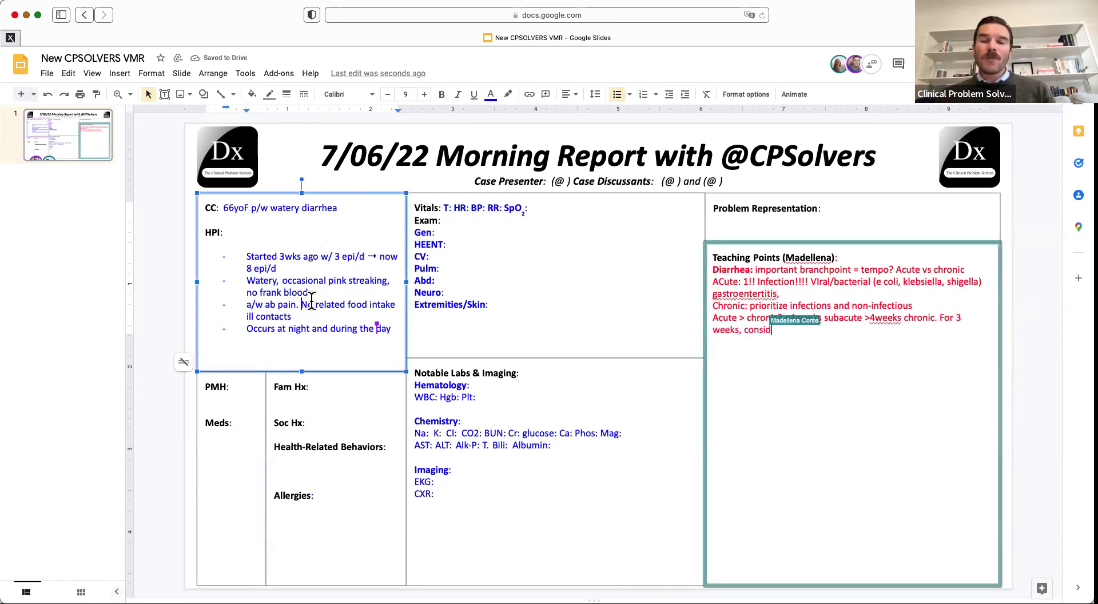
click(283, 328)
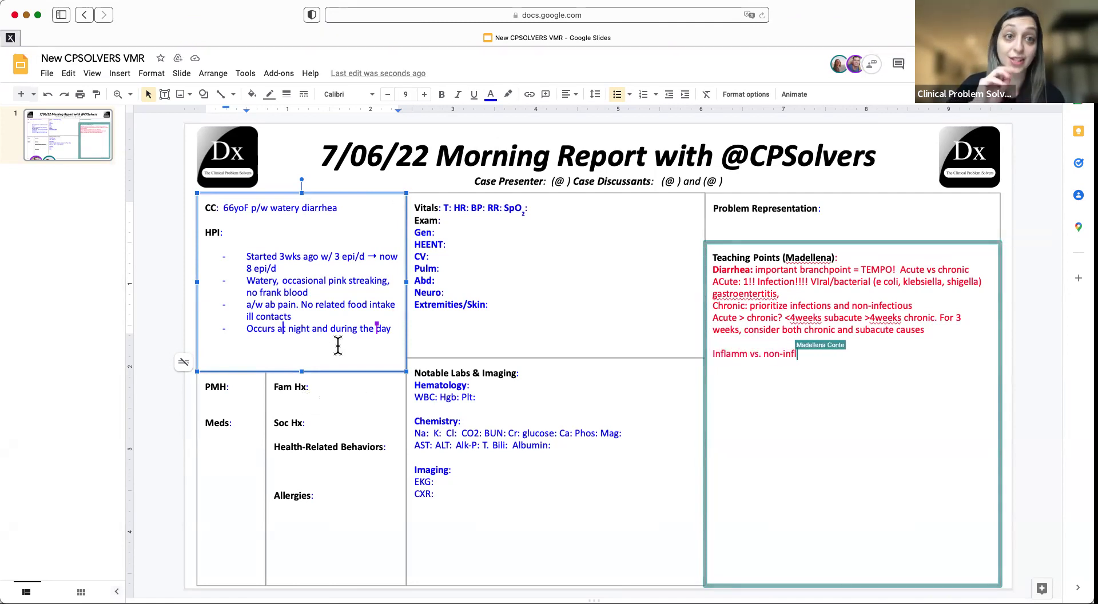
click(241, 387)
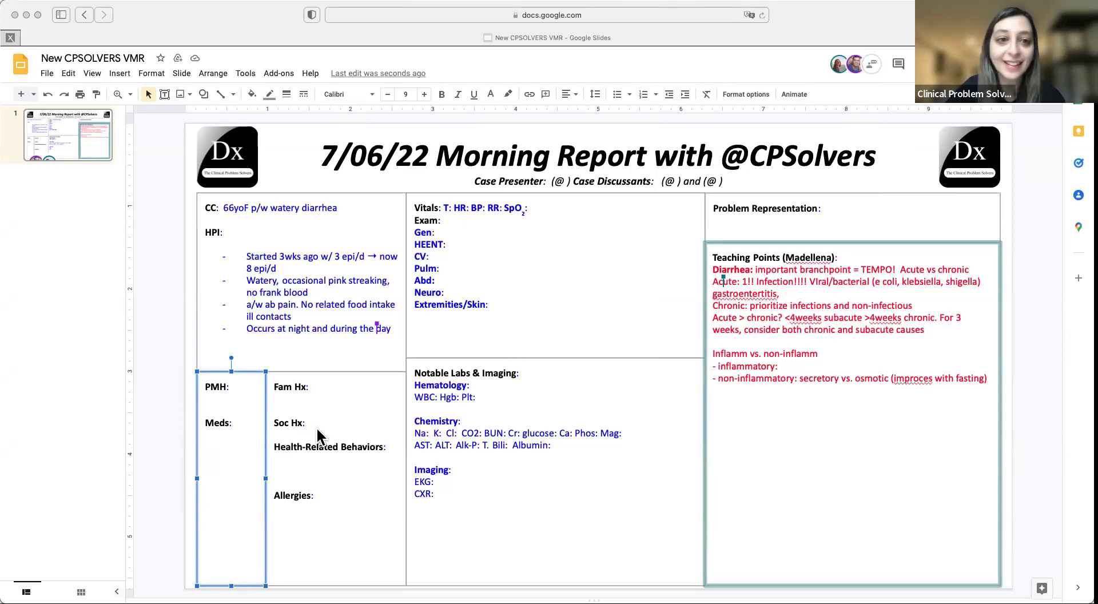
click(239, 389)
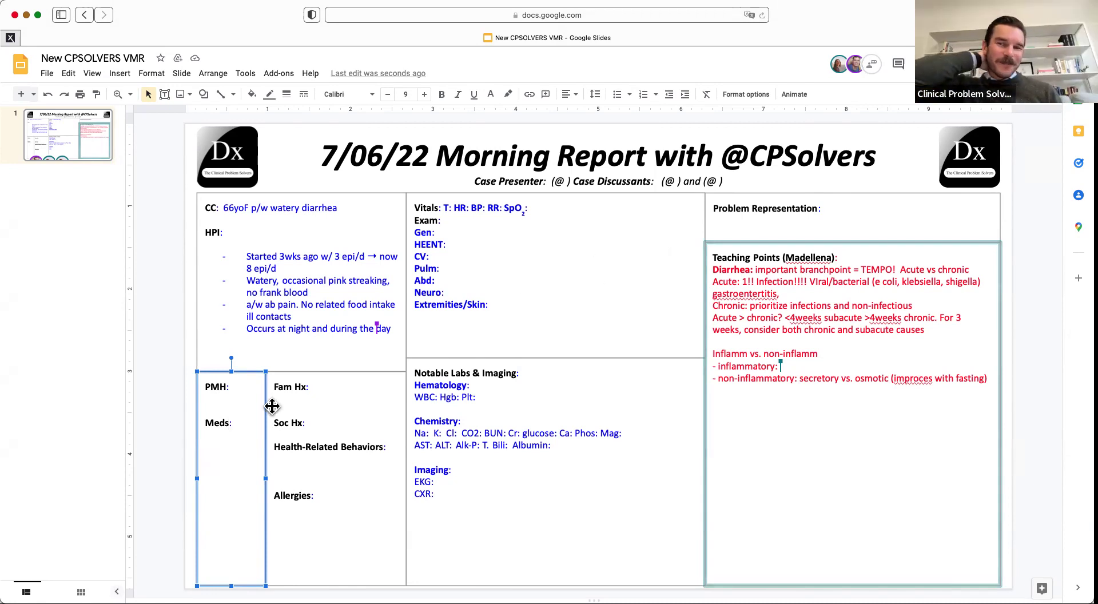
click(247, 386)
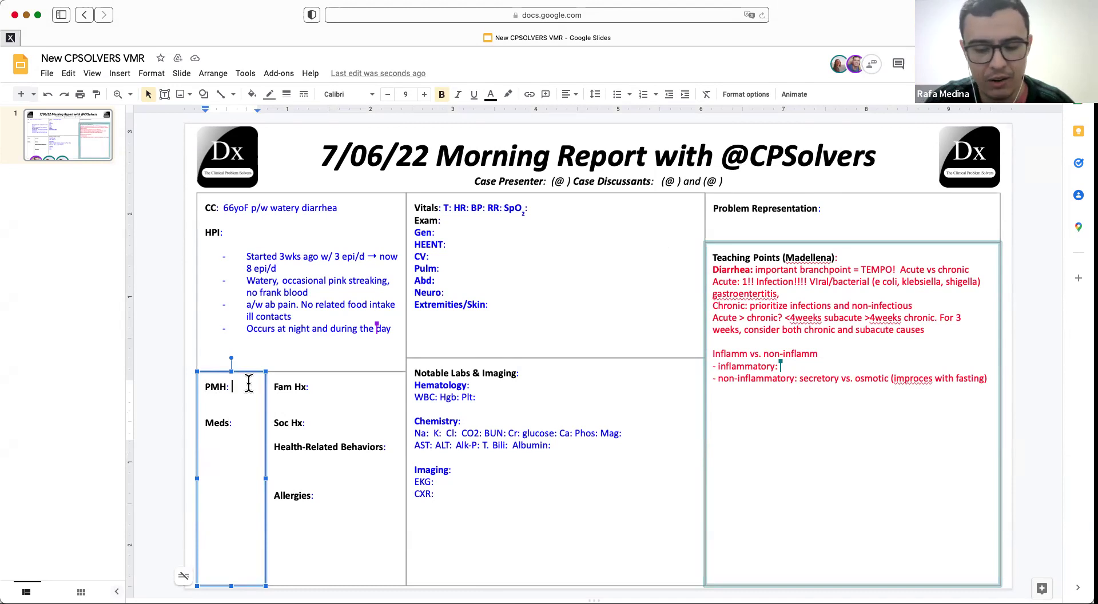
drag(266, 342, 320, 338)
key(super+z)
- Add an HPI bullet "Fatigue anorexia wt loss for 2wks" after the line about night and day occurrence
click(390, 329)
key(Return)
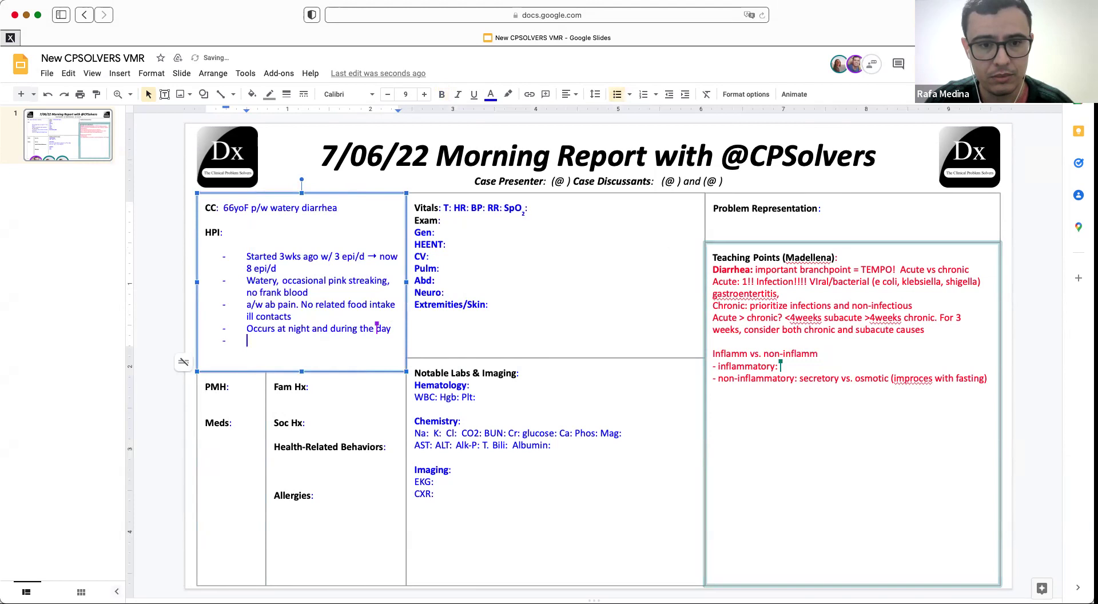
text(Fatigue an)
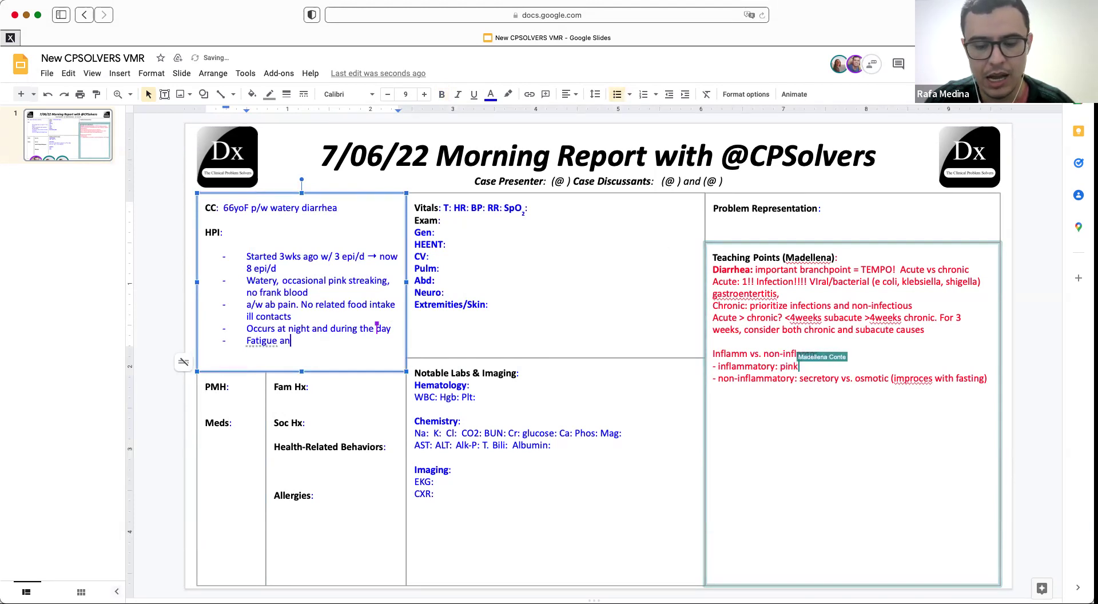
text(orexia w)
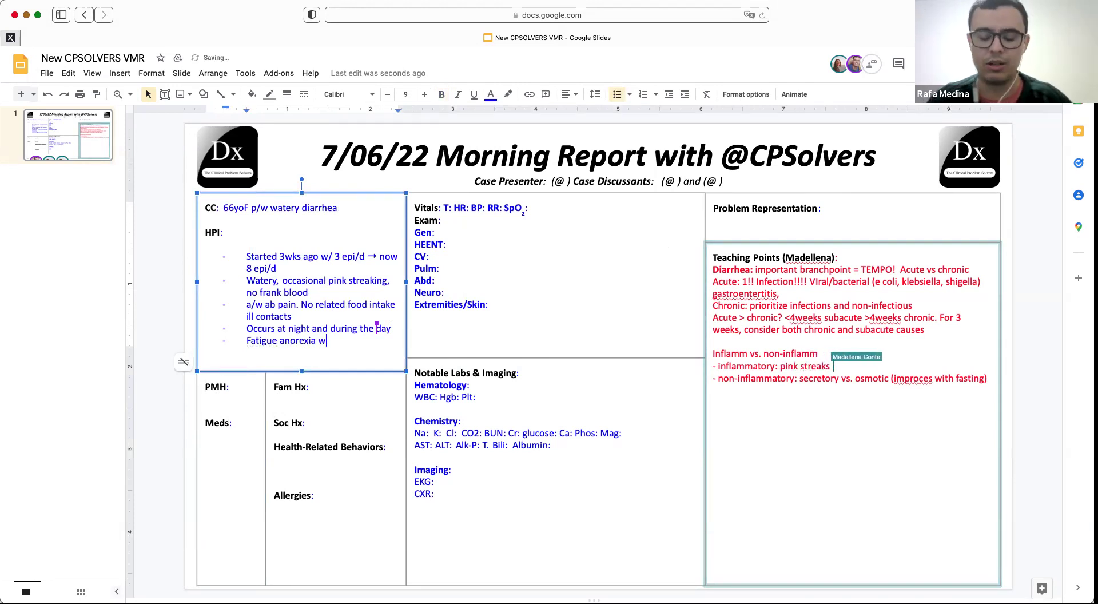
text(t loss for 2)
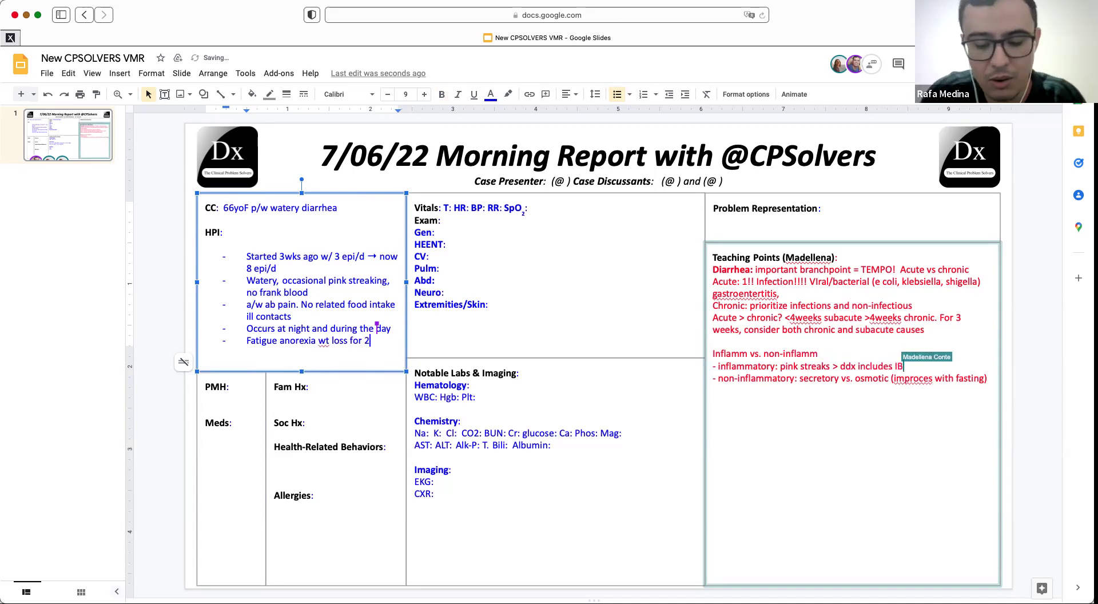
text(wks)
- Add a final HPI bullet reading "No fever/chills/night sweats"
key(Return)
text(No )
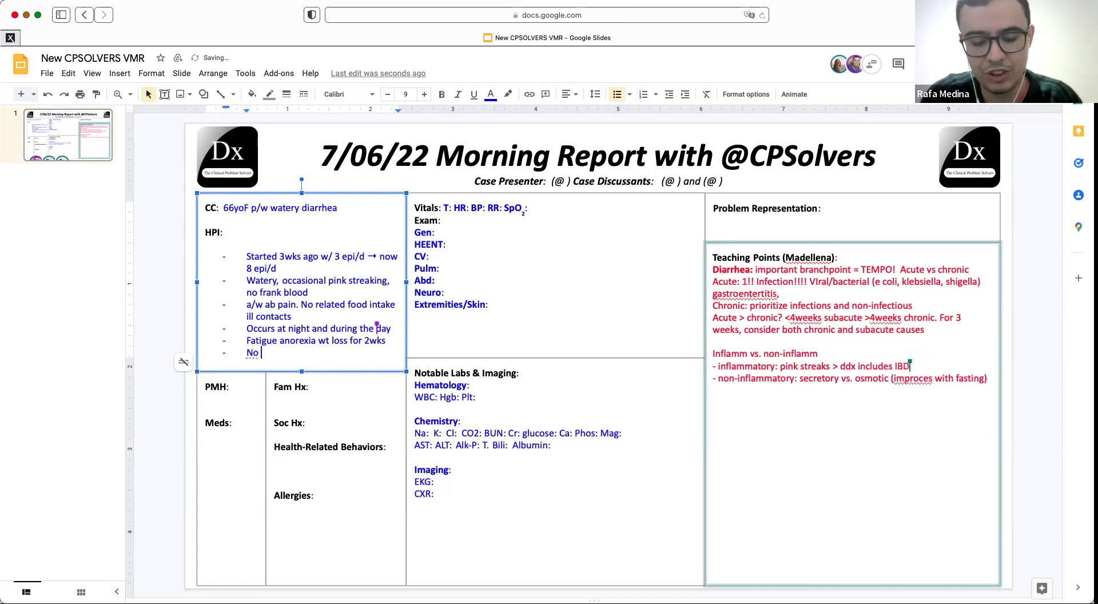
text(fever/chills/night sweats)
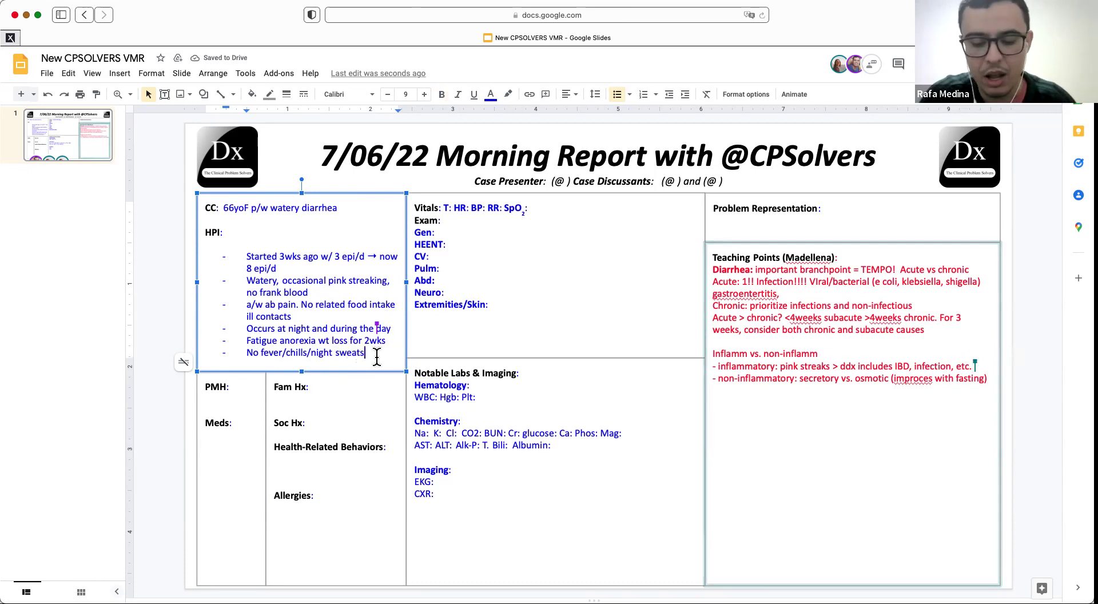
- Enter "HTN" on the line below the PMH heading
click(240, 390)
click(220, 397)
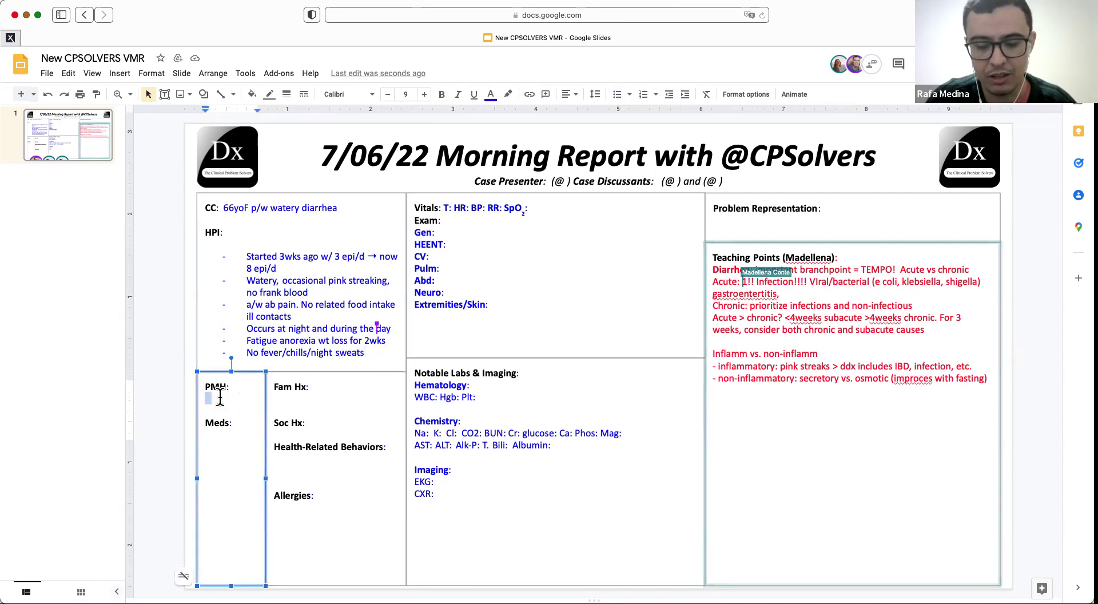
text(HTN)
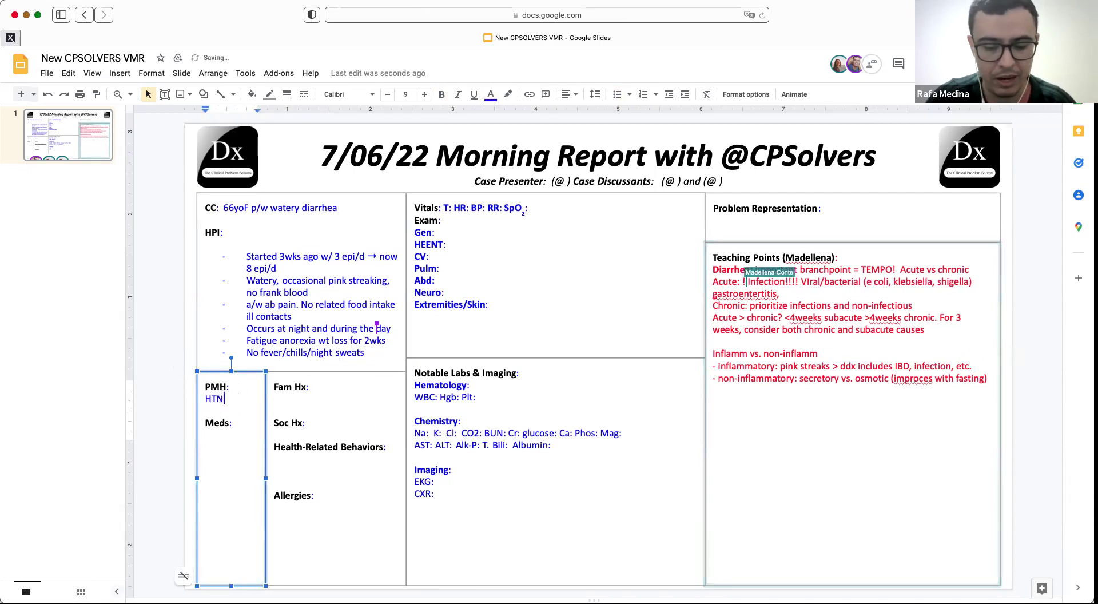
- List "Linosopril" and "No herbal supplements use" on separate lines under Meds
click(226, 435)
text(linos)
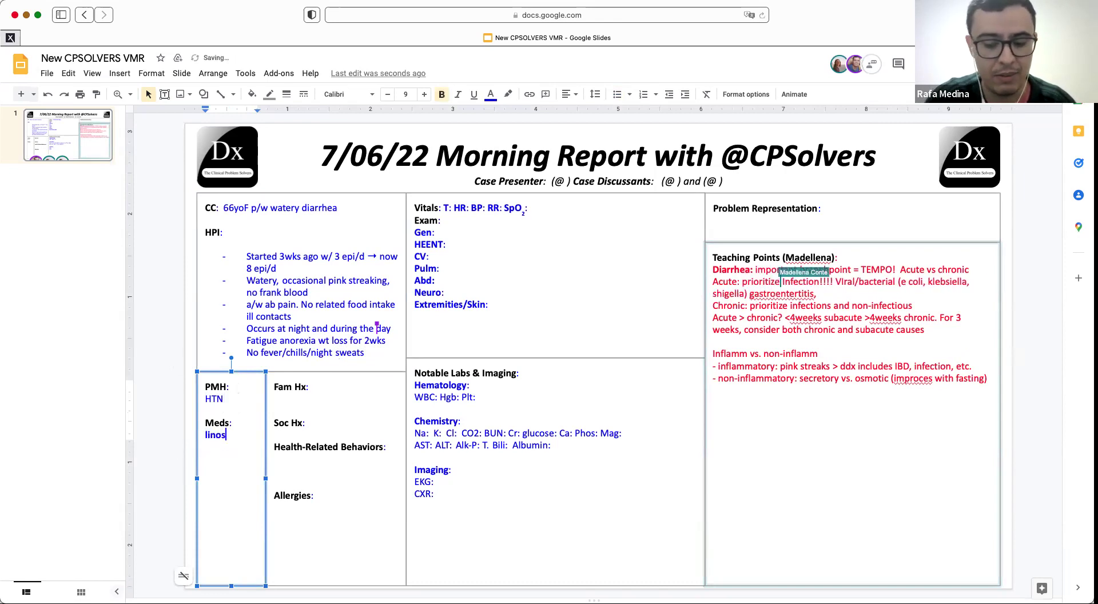
text(pril)
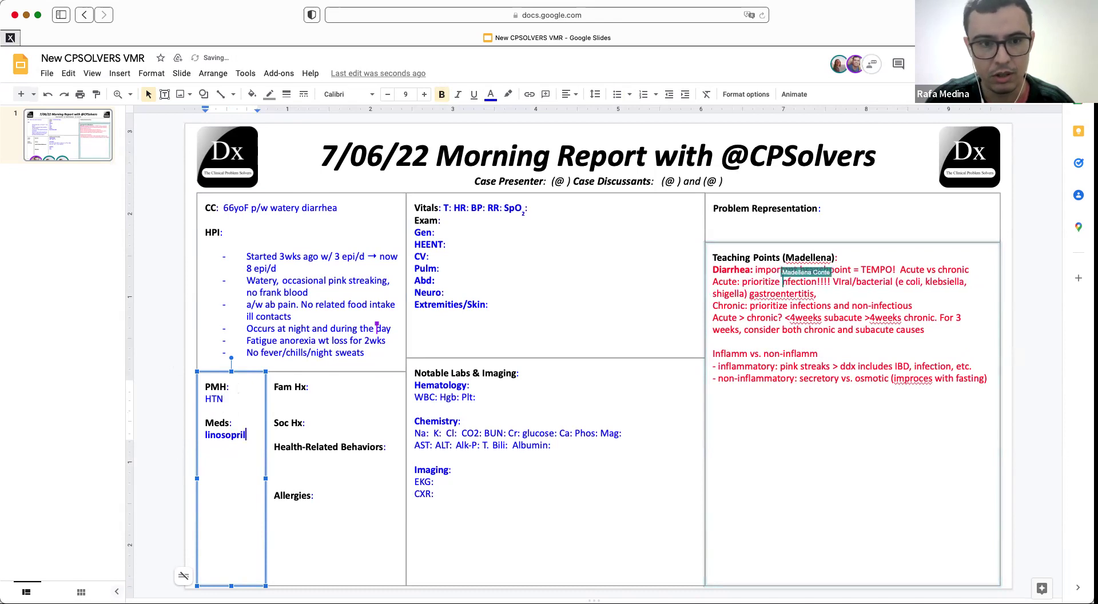
key(Return)
text(No herbal )
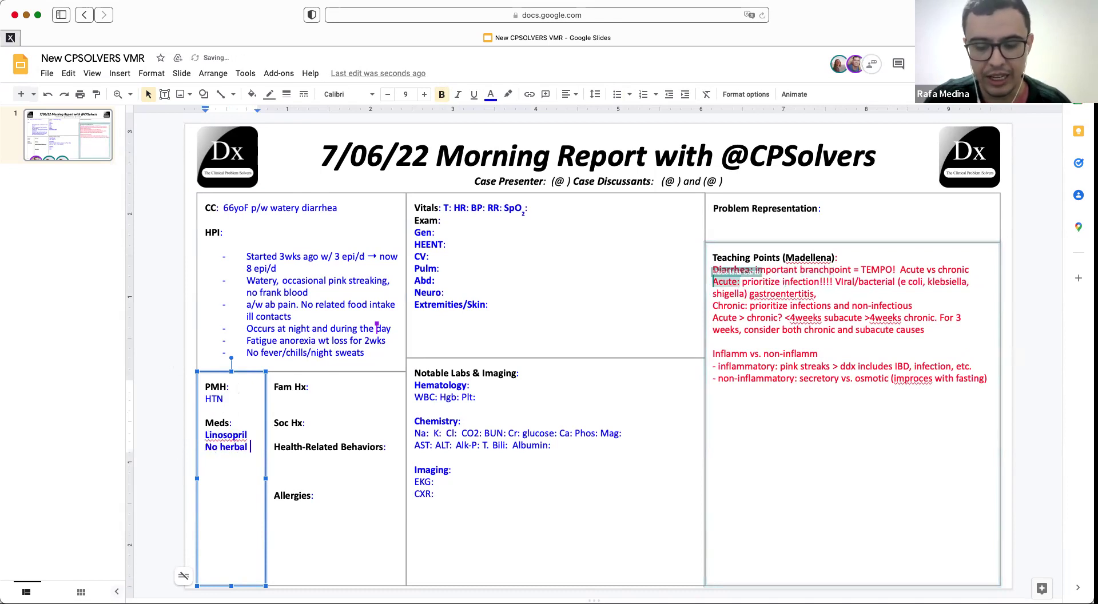
text(supplement)
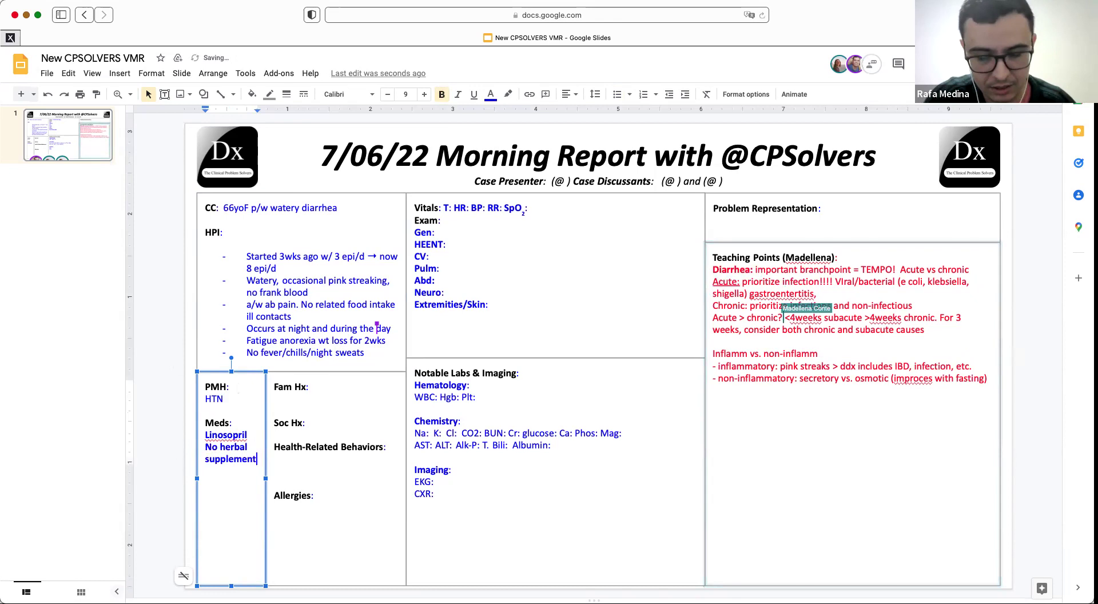
text(s use)
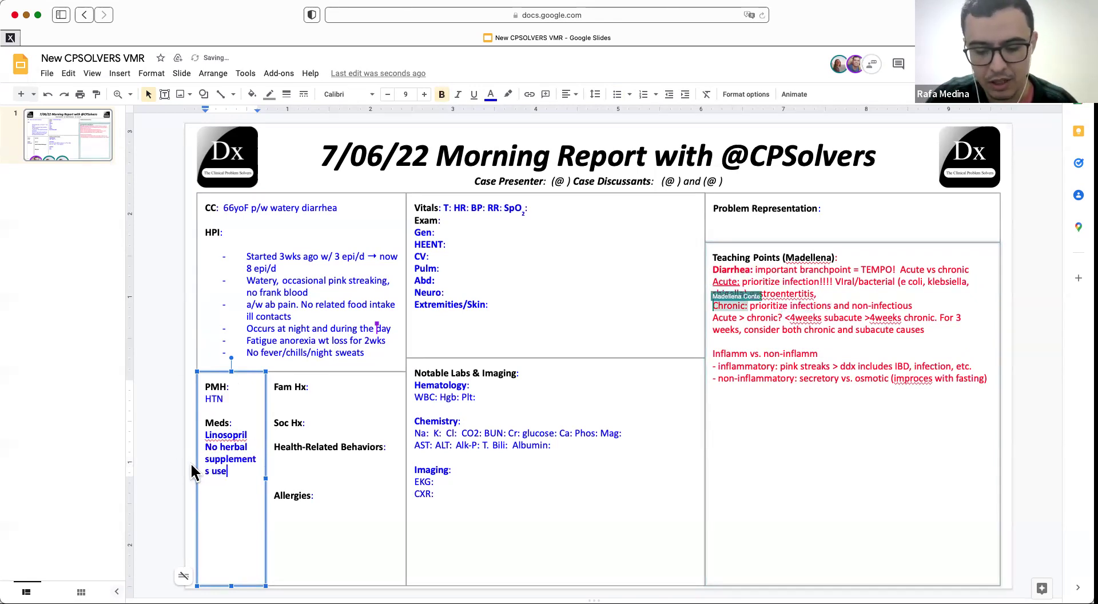
- Enter "School teacher living in Texas" below the Soc Hx heading
click(335, 427)
key(Down)
text(School tea)
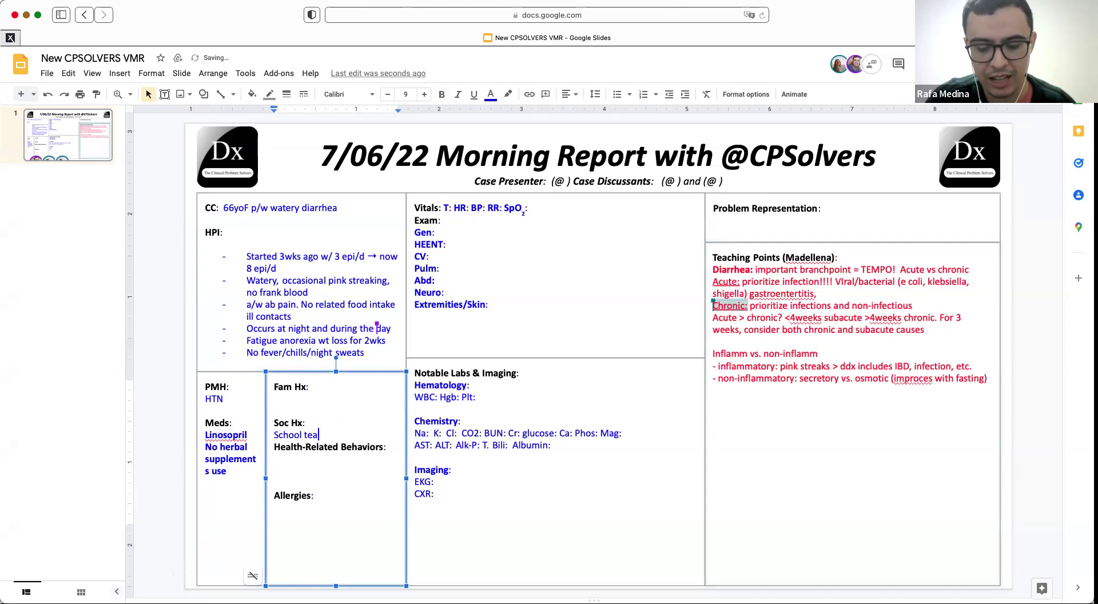
text(cher living in Texas)
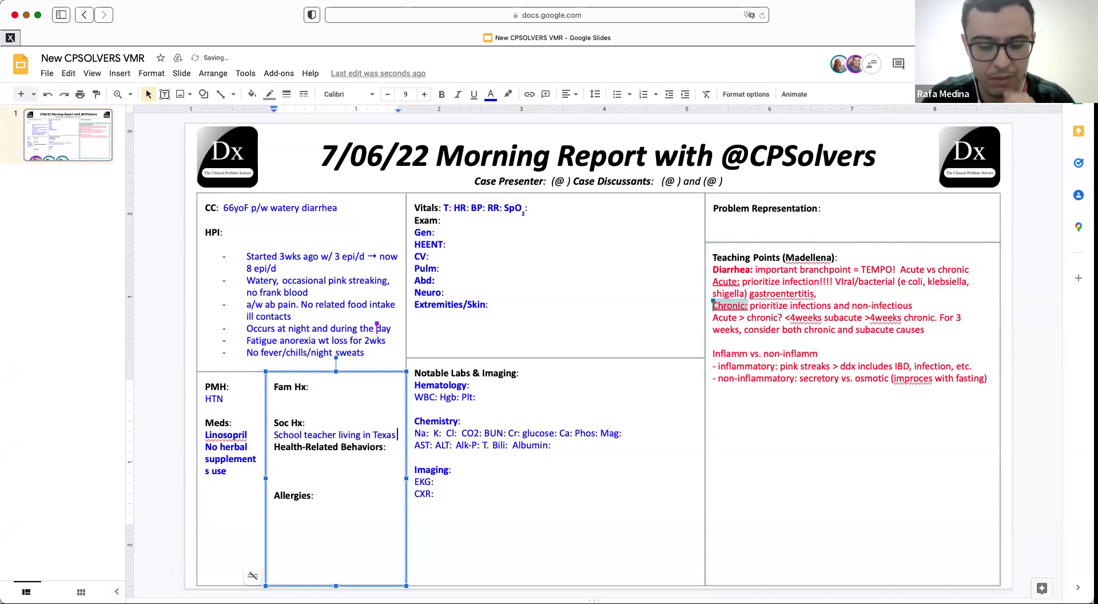
- List "Non-smoker", "Social drinker" and "No drug use" on separate lines under Health-Related Behaviors
click(309, 459)
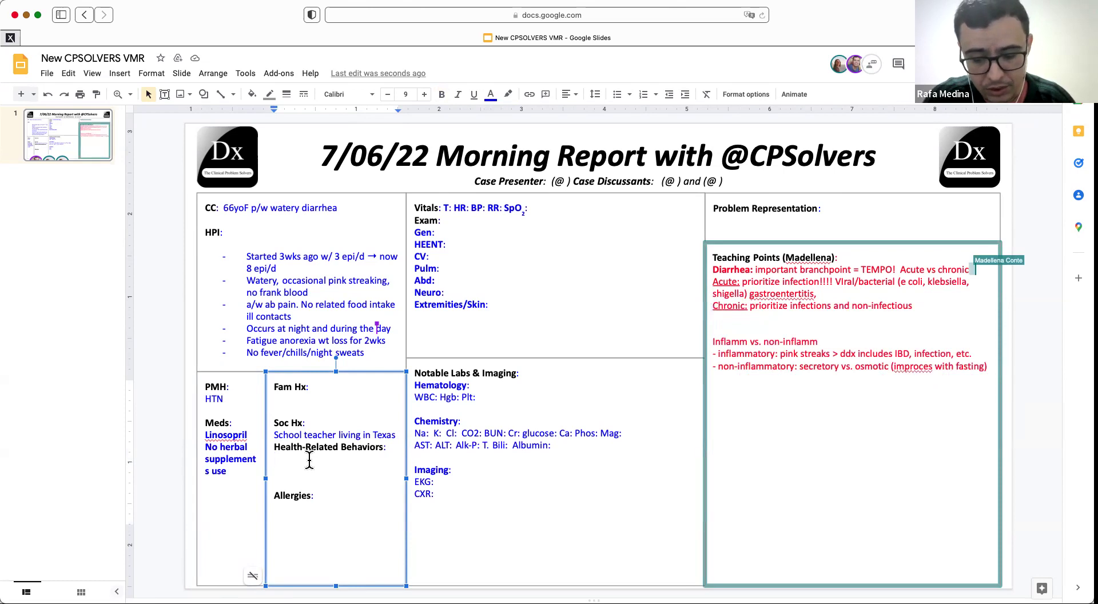
text(non)
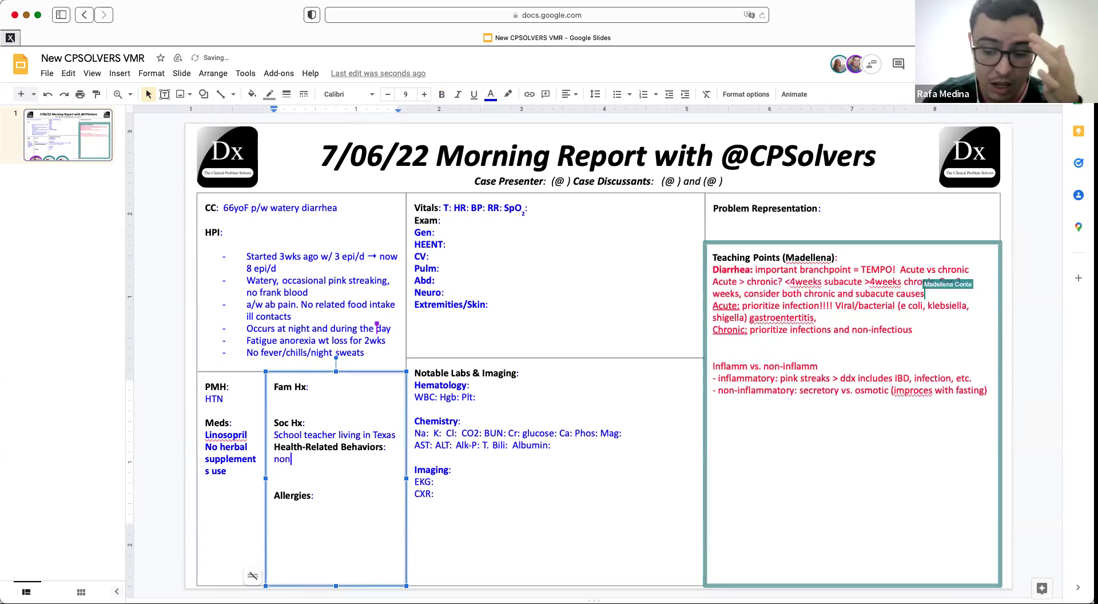
text(-smoker)
key(Return)
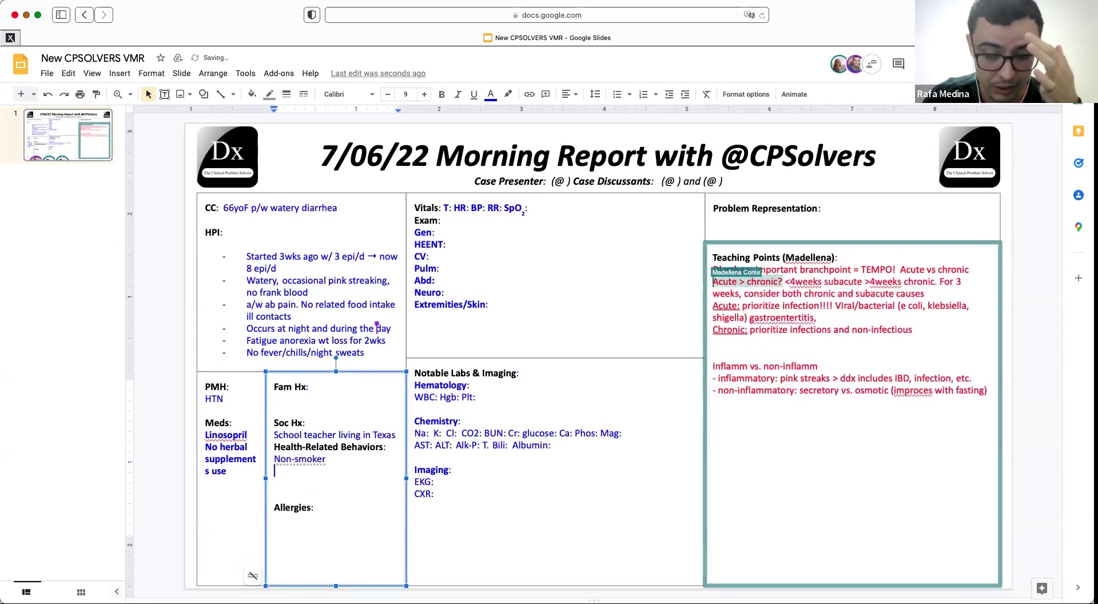
text(Social drinker)
key(Return)
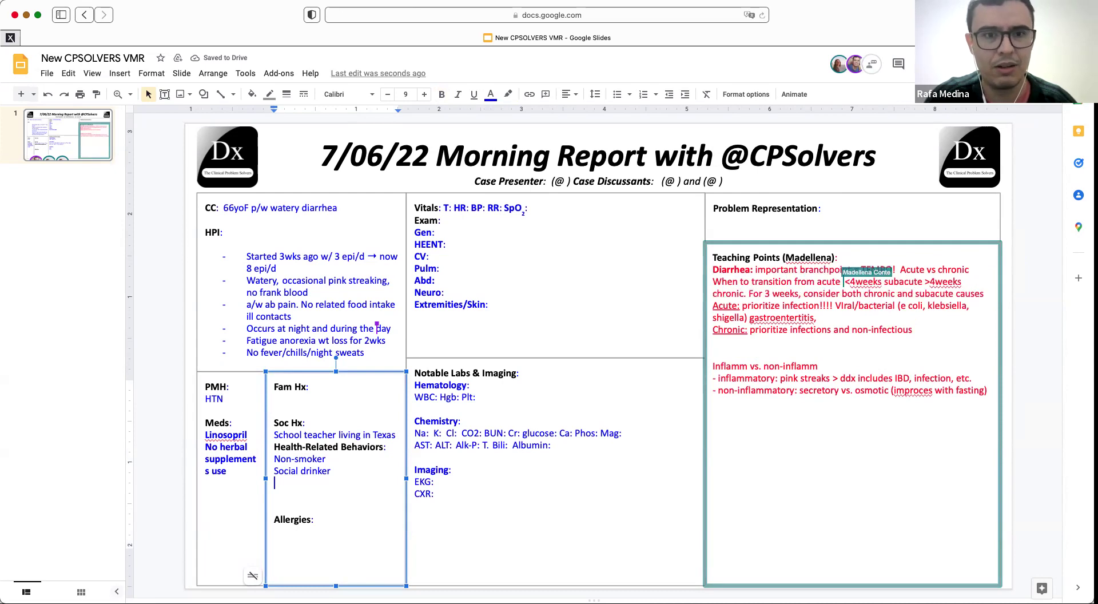
text(no )
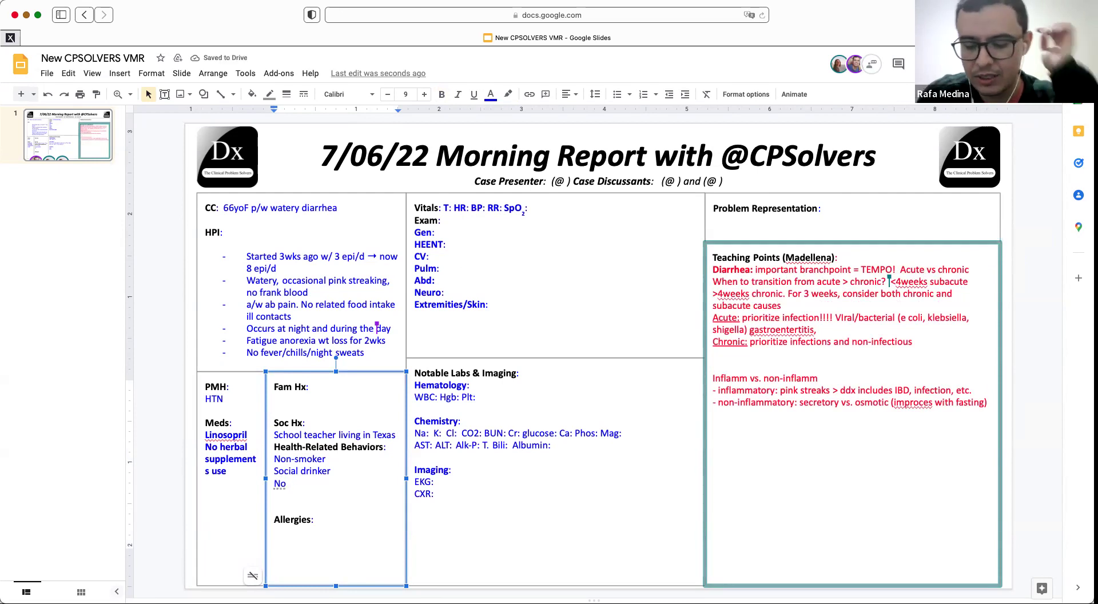
text(d)
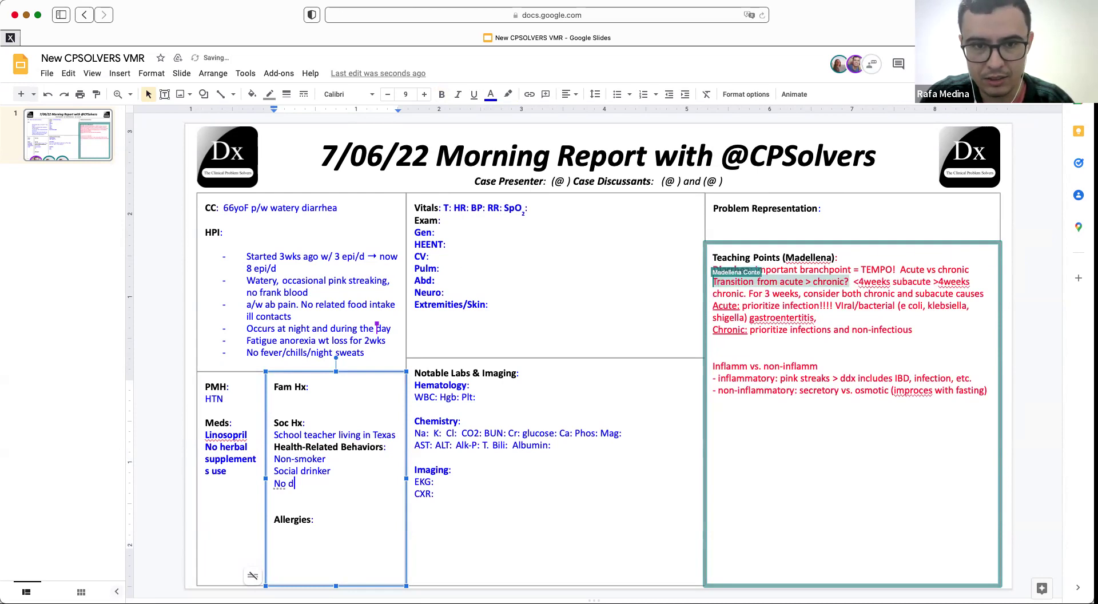
text(rug use)
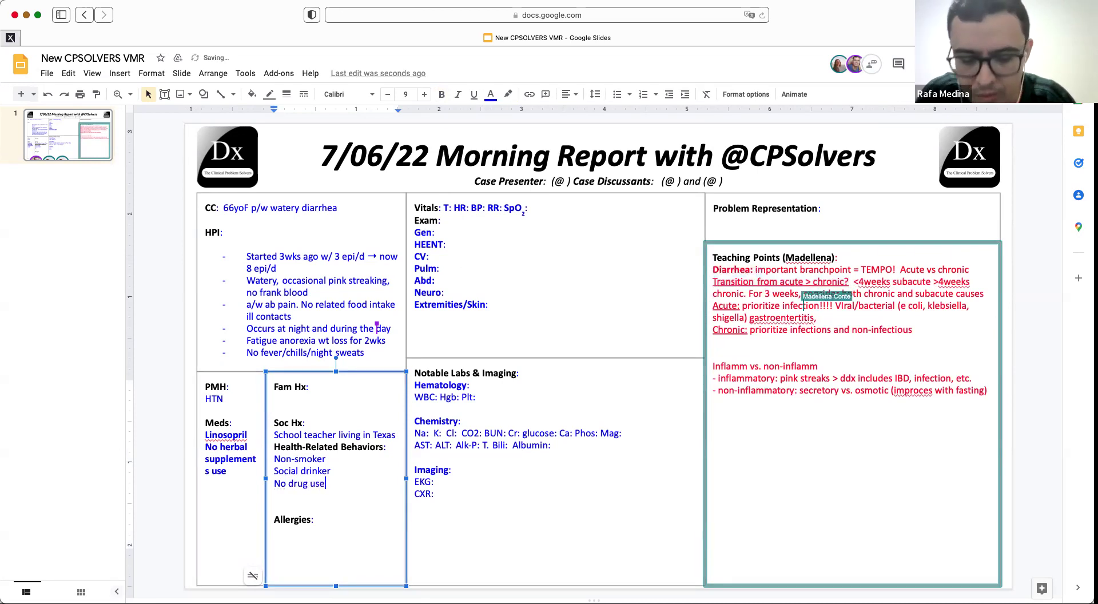
- Fill in the vitals with HR 100, BP 112/56, RR 20 and SpO2 100%
click(456, 208)
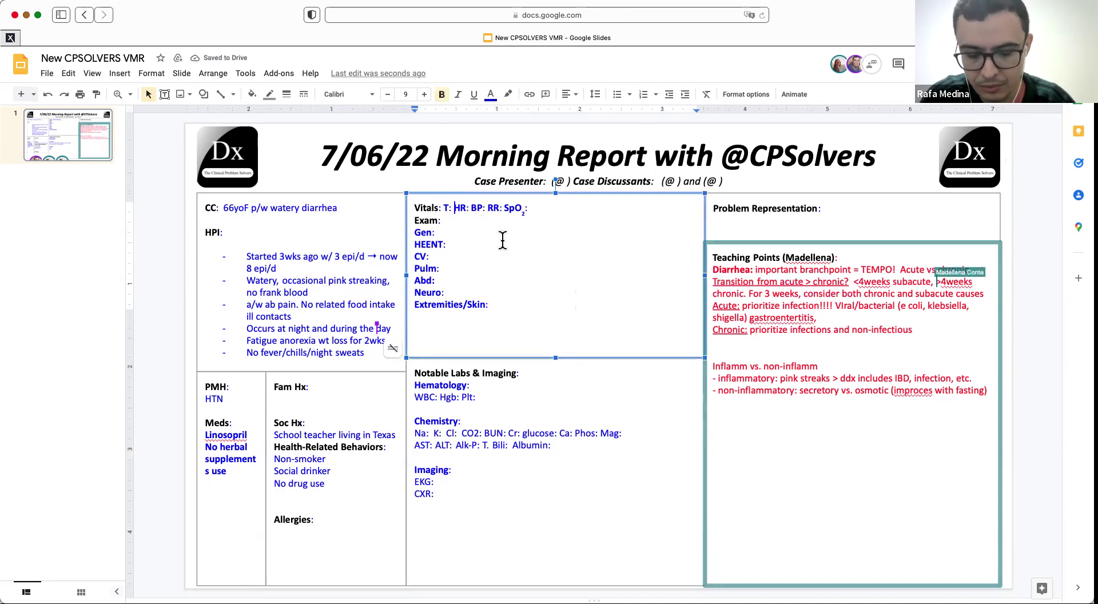
click(471, 208)
text(100)
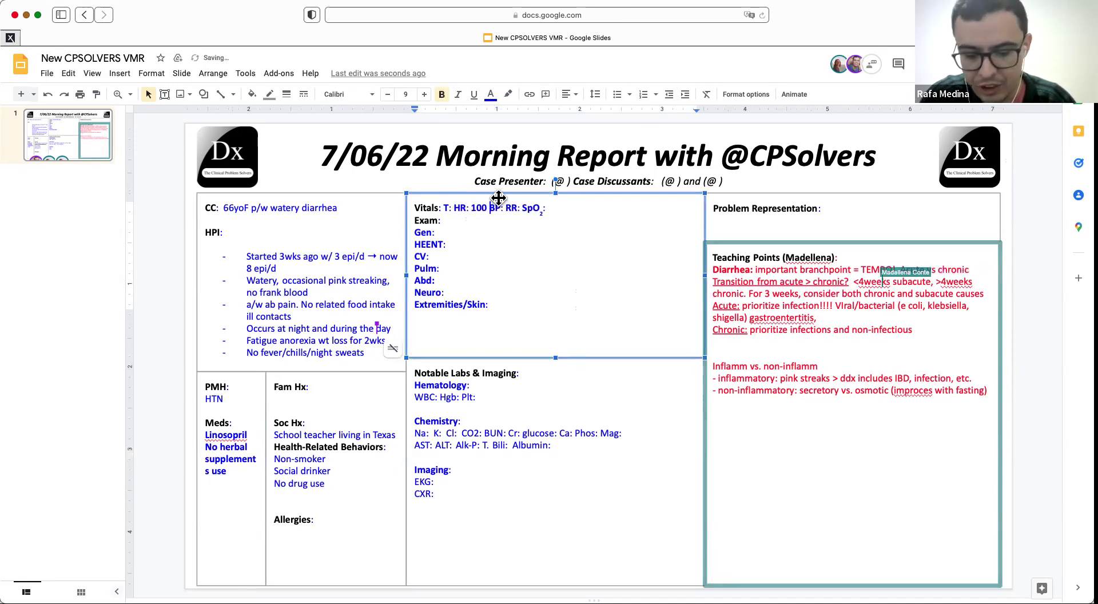
click(506, 208)
text(112/56 RR: )
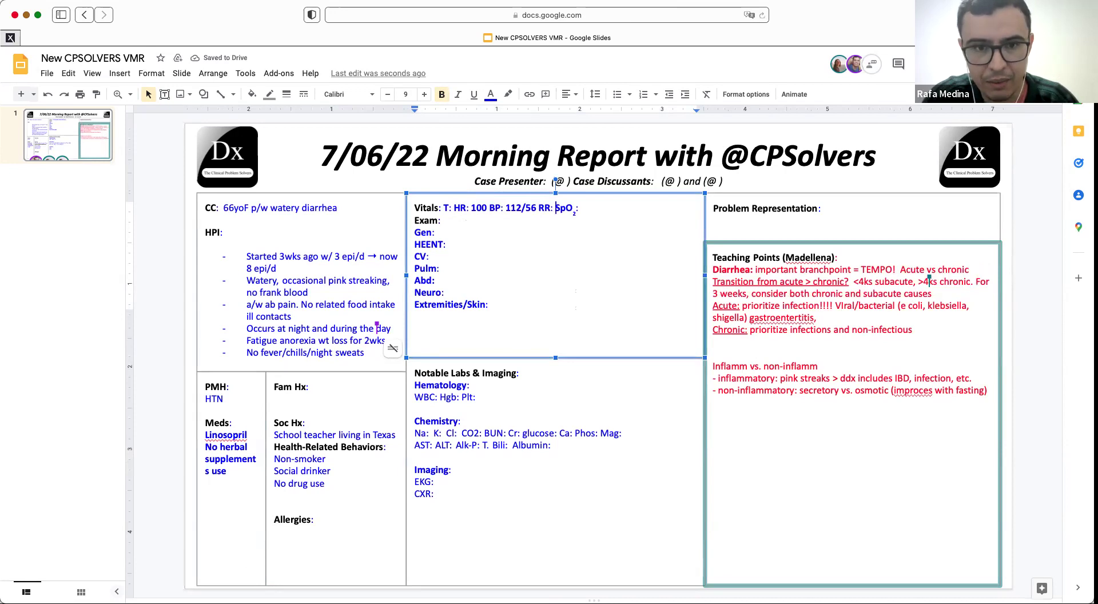
text(20)
key(Right)
key(Right)
key(Right)
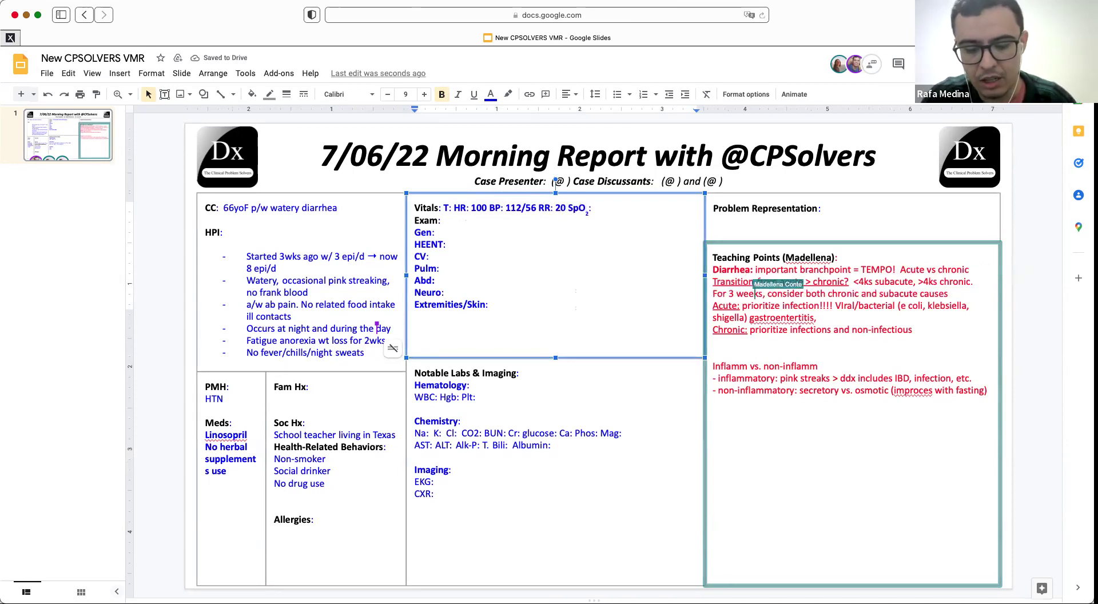
text(100%)
- Enter "weak and tired, dry mucosa" as the Gen exam finding
click(462, 232)
text(weak and tire)
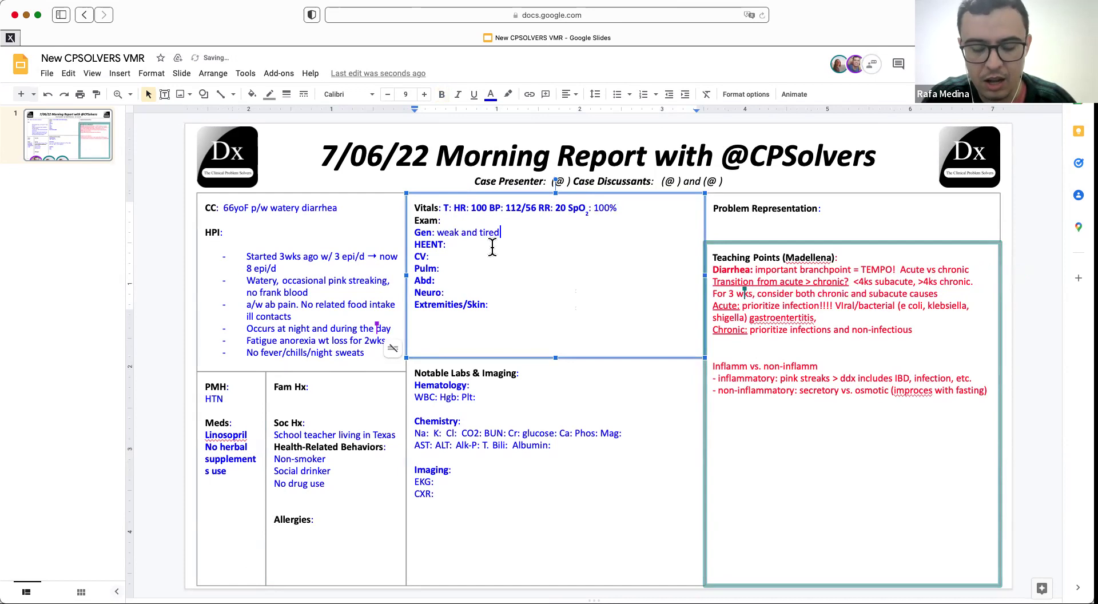
text(d, dry mucosa)
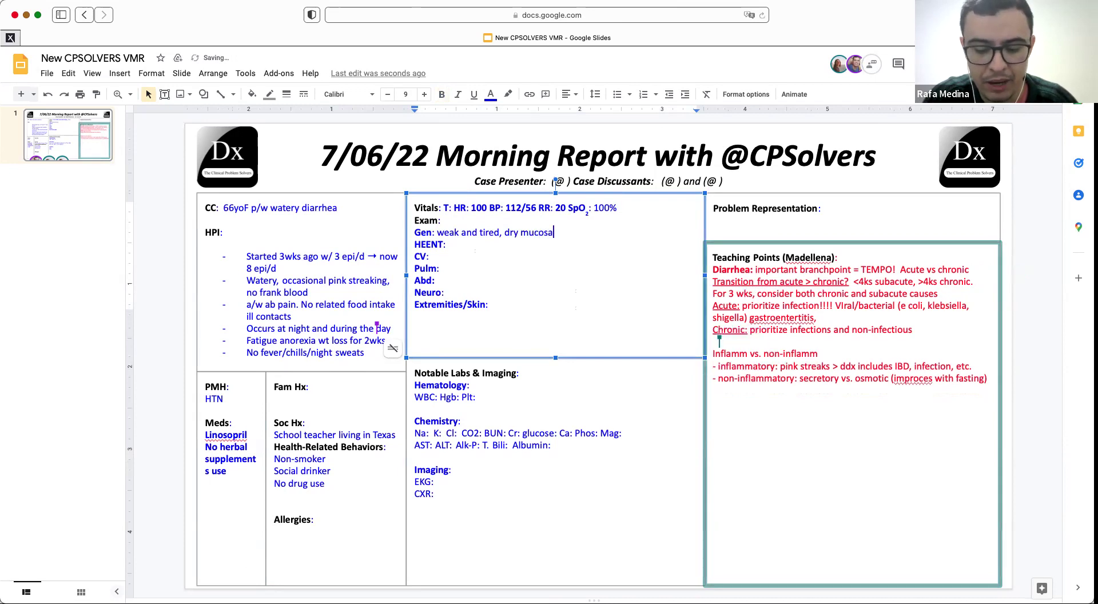
- Enter "soft, tender throughout. Rectal exam external hemorr" as the Abd exam finding
click(455, 280)
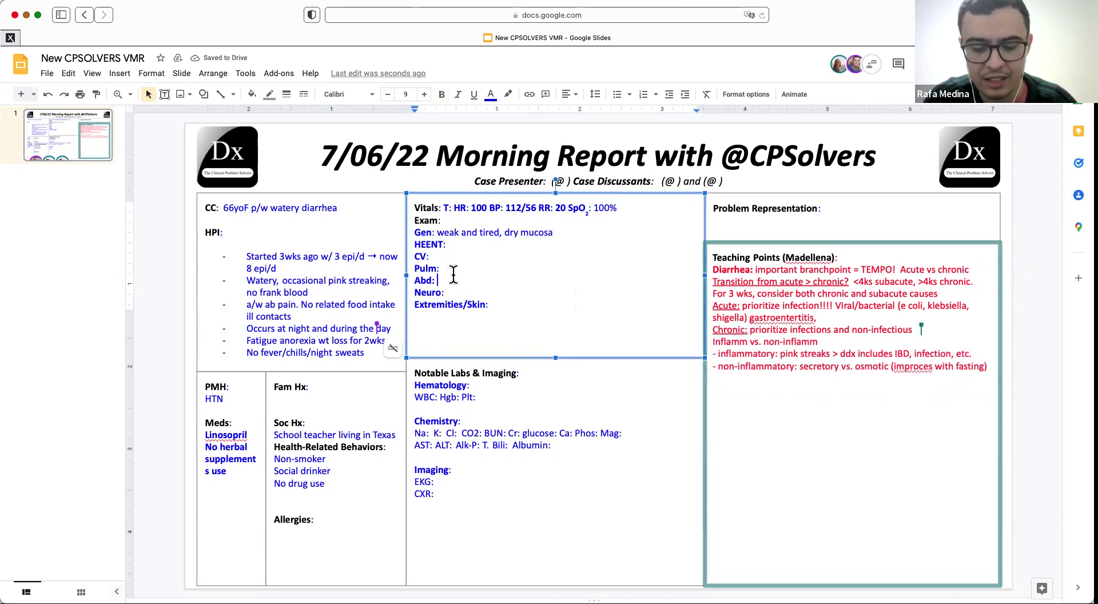
text(soft, te)
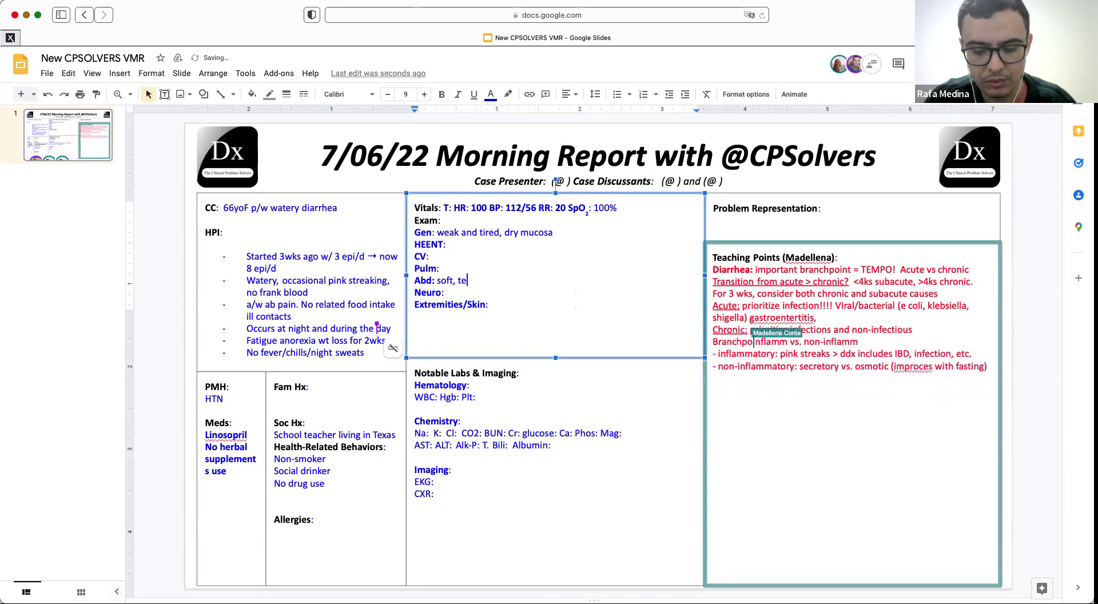
text(nder throughout)
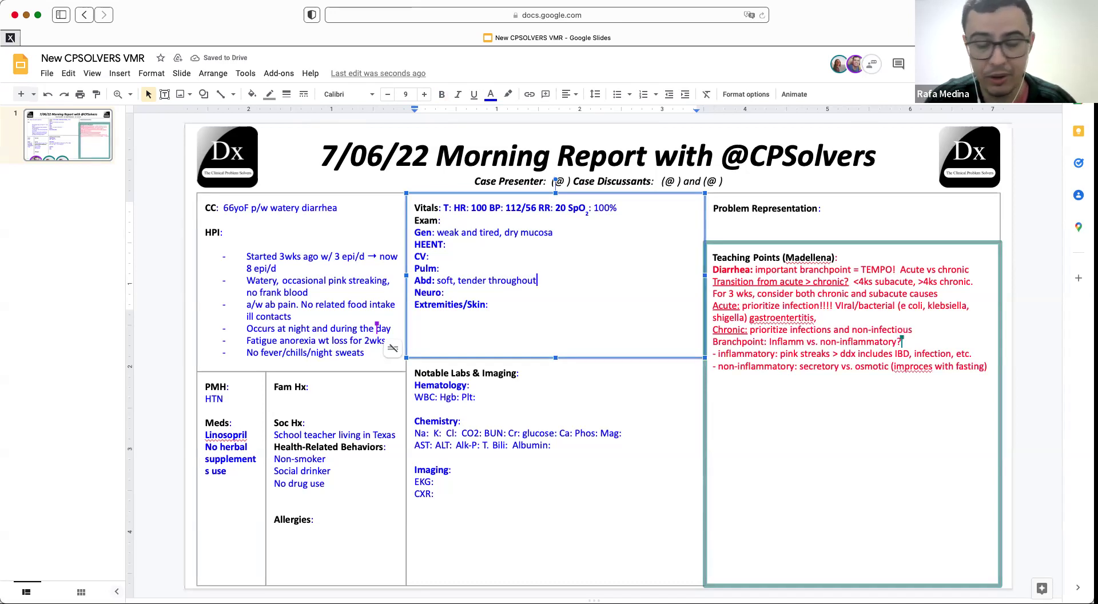
text(. Rectal )
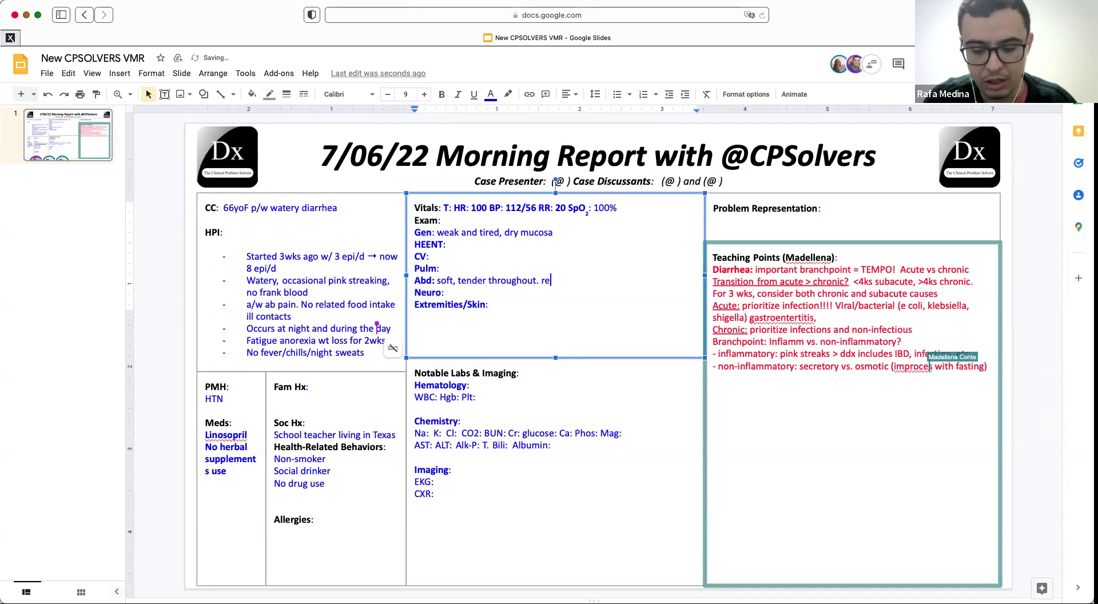
text(exam)
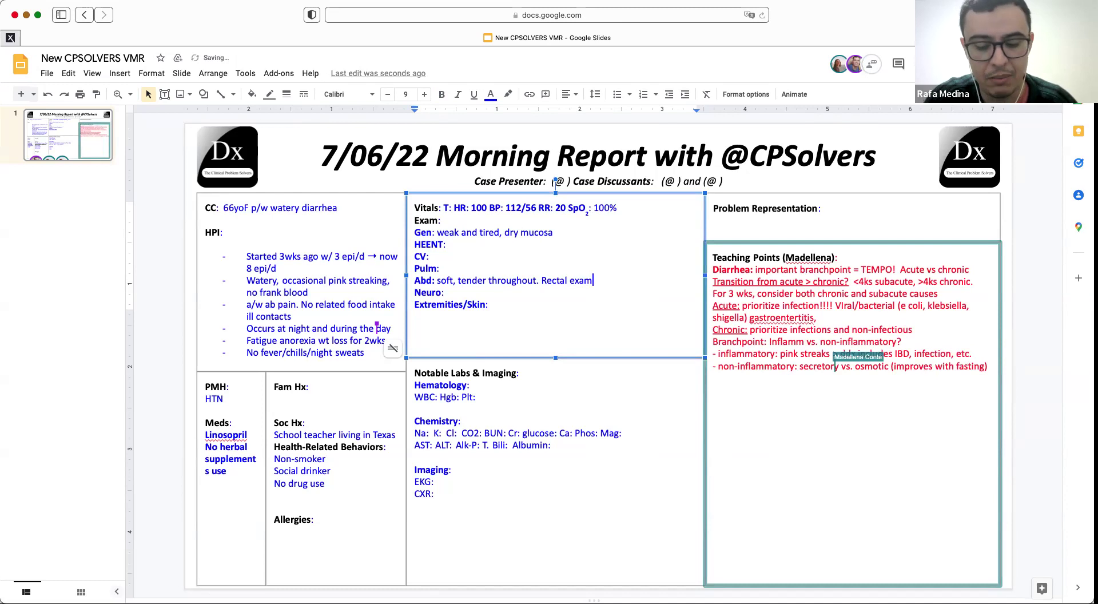
text( external hemorr)
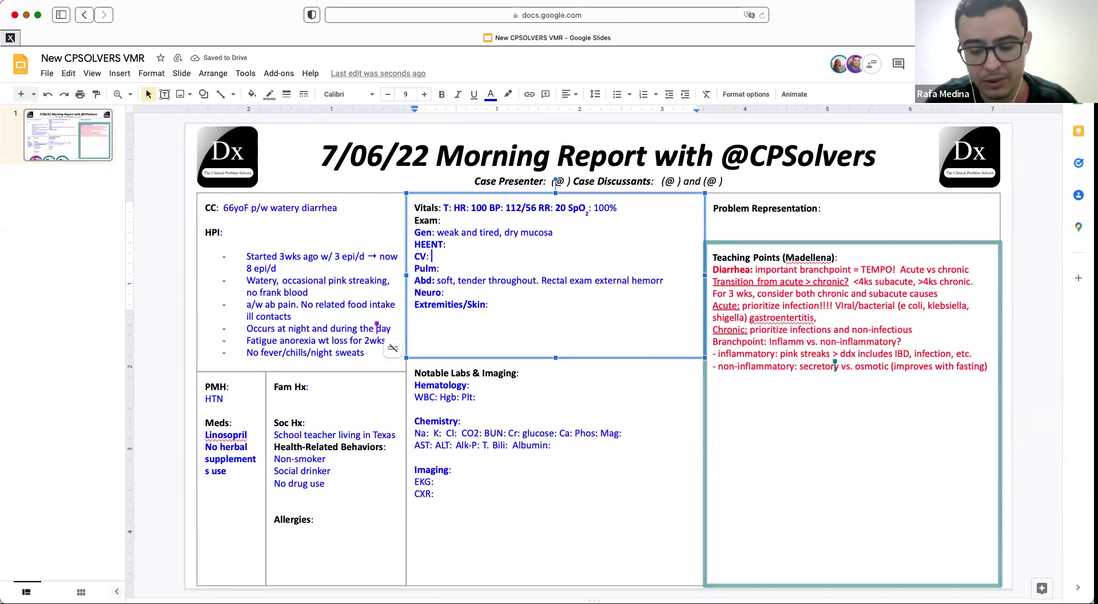
- Record "nl" for the CV, Pulm and HEENT exam findings
key(Up)
text(regular)
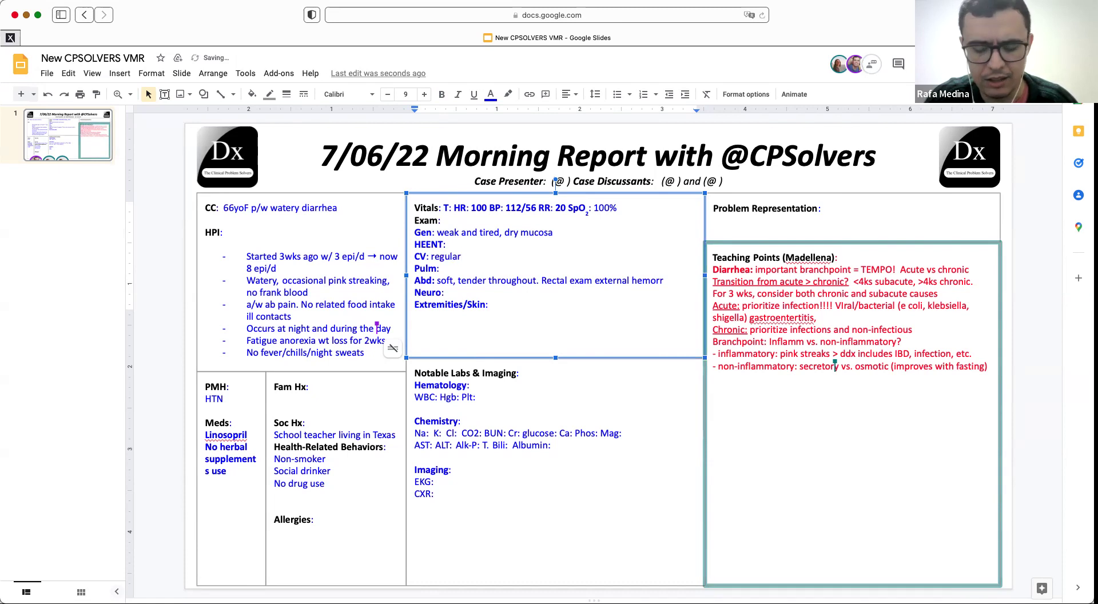
key(BackSpace)
key(BackSpace)
key(BackSpace)
key(BackSpace)
text(nl nl)
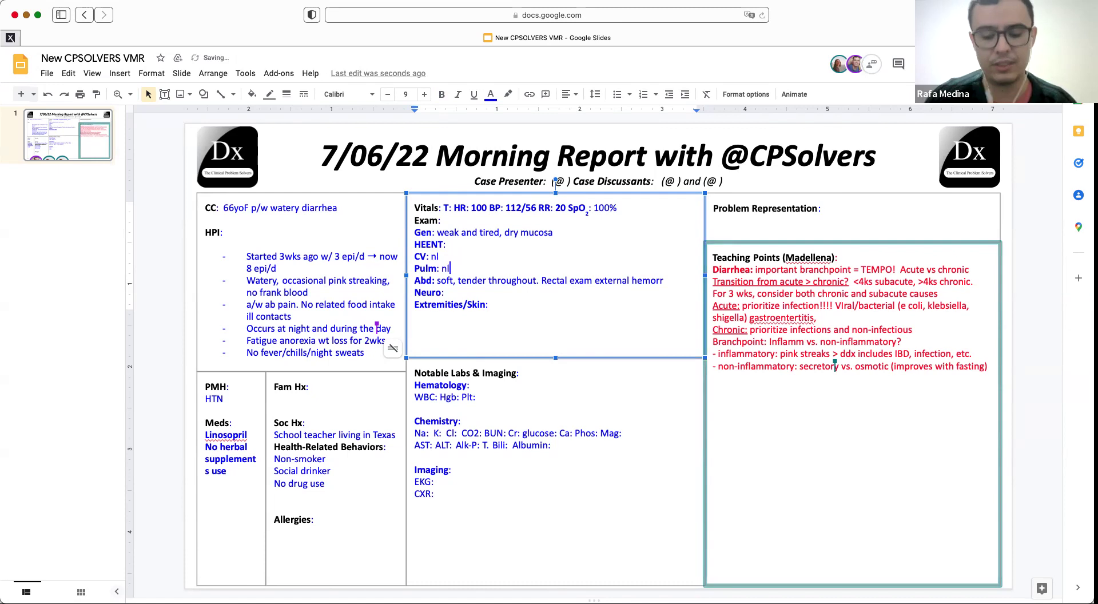
key(Up)
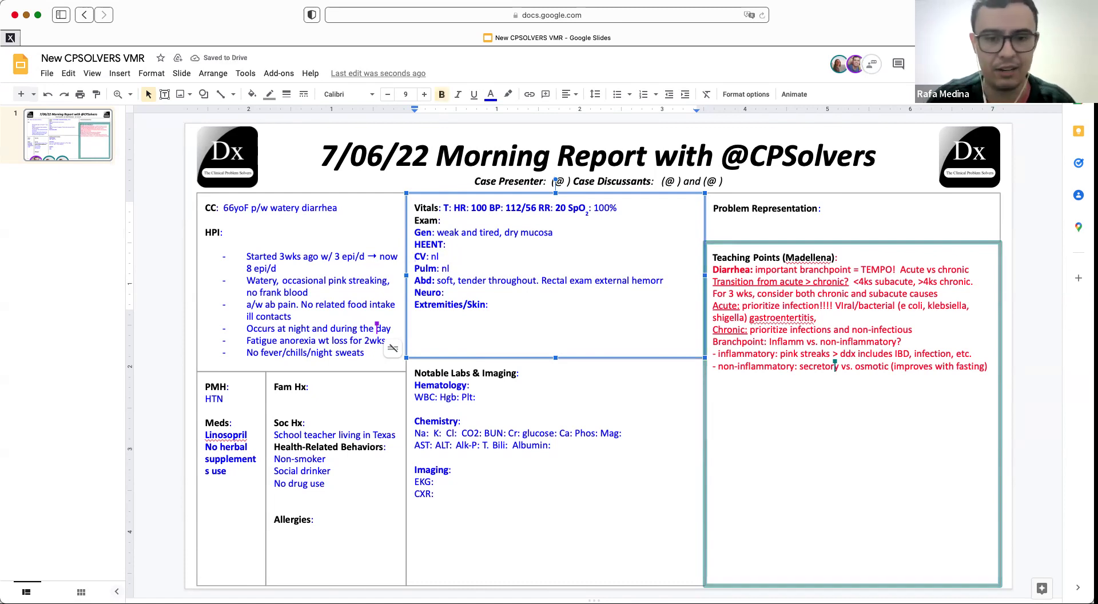
text(nl)
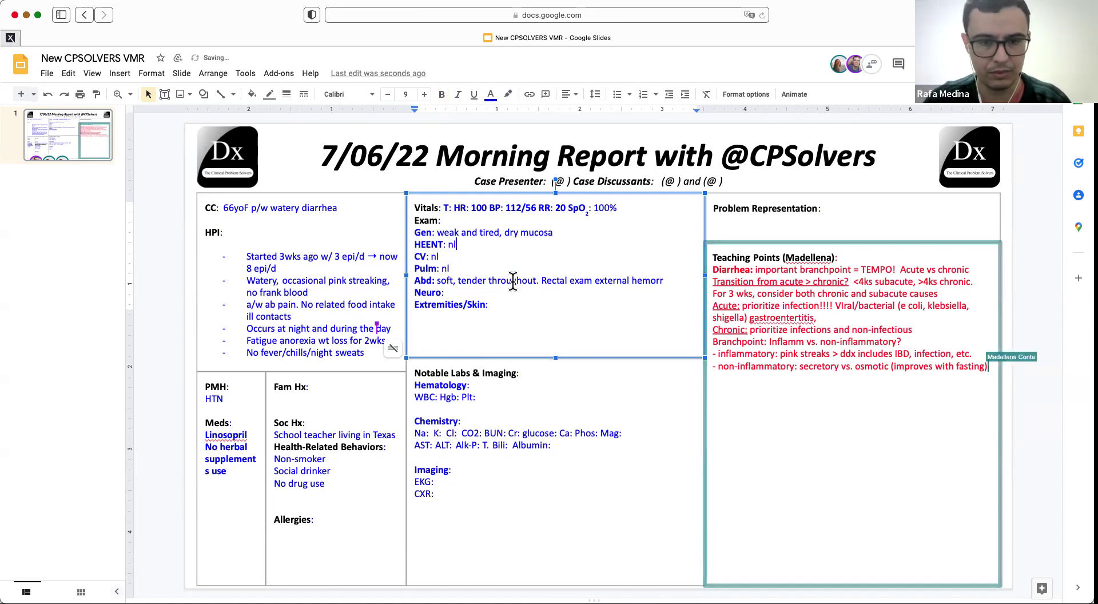
click(525, 325)
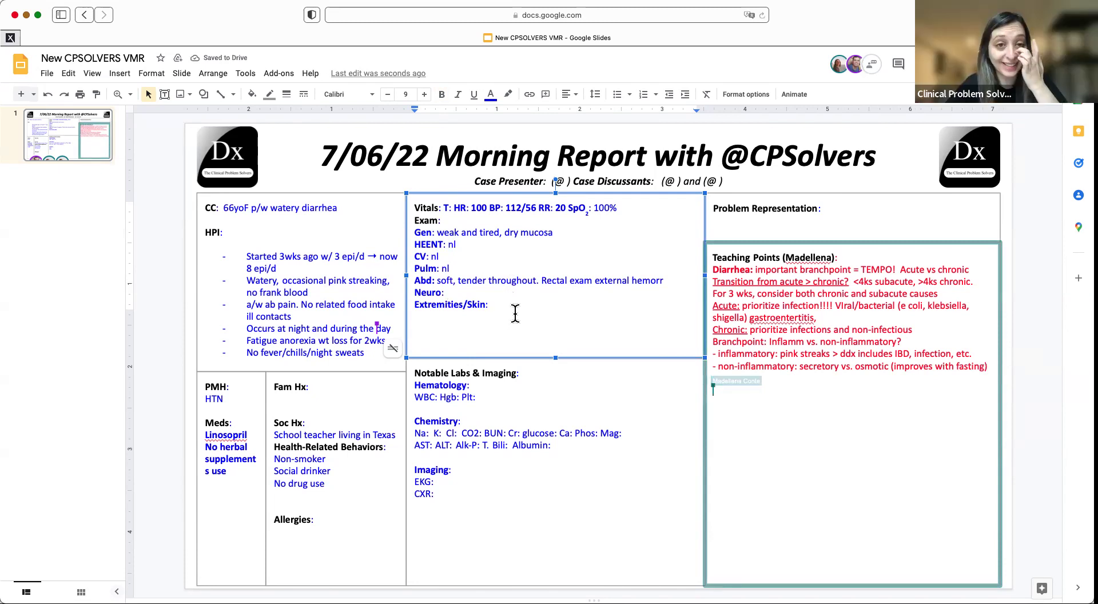
click(520, 307)
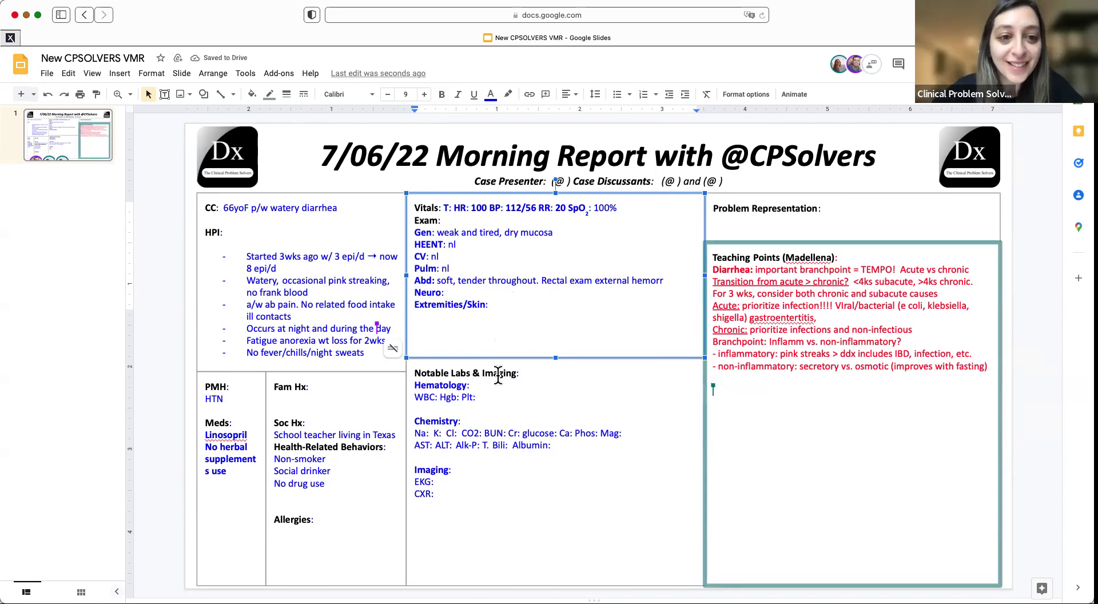
click(343, 506)
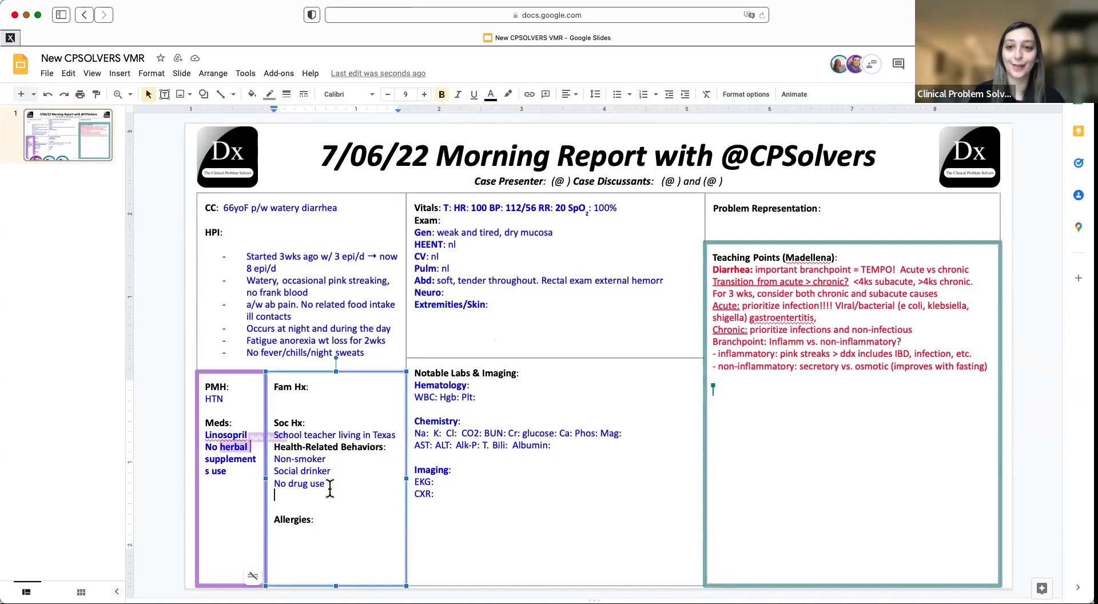
- Correct the spelling of the drug name under Meds to "Lisinopril"
click(221, 437)
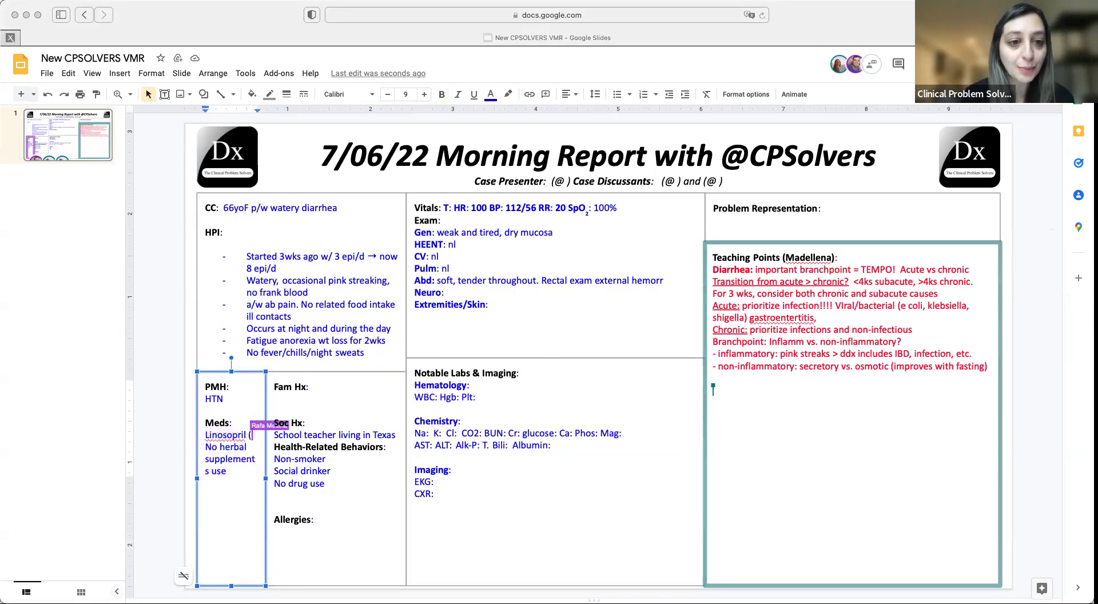
click(225, 436)
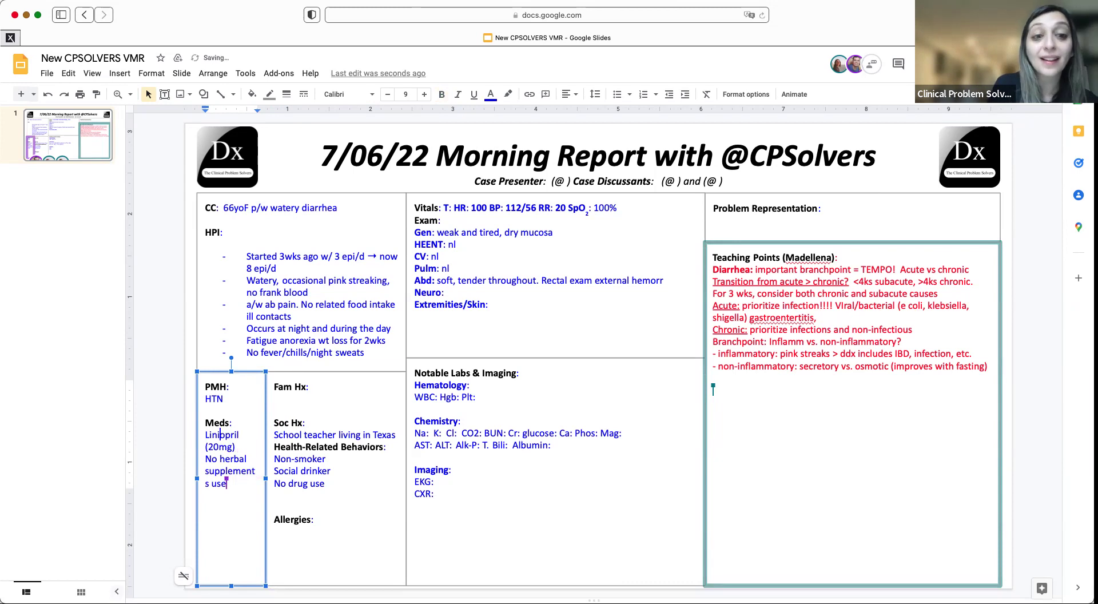
text(inn)
key(BackSpace)
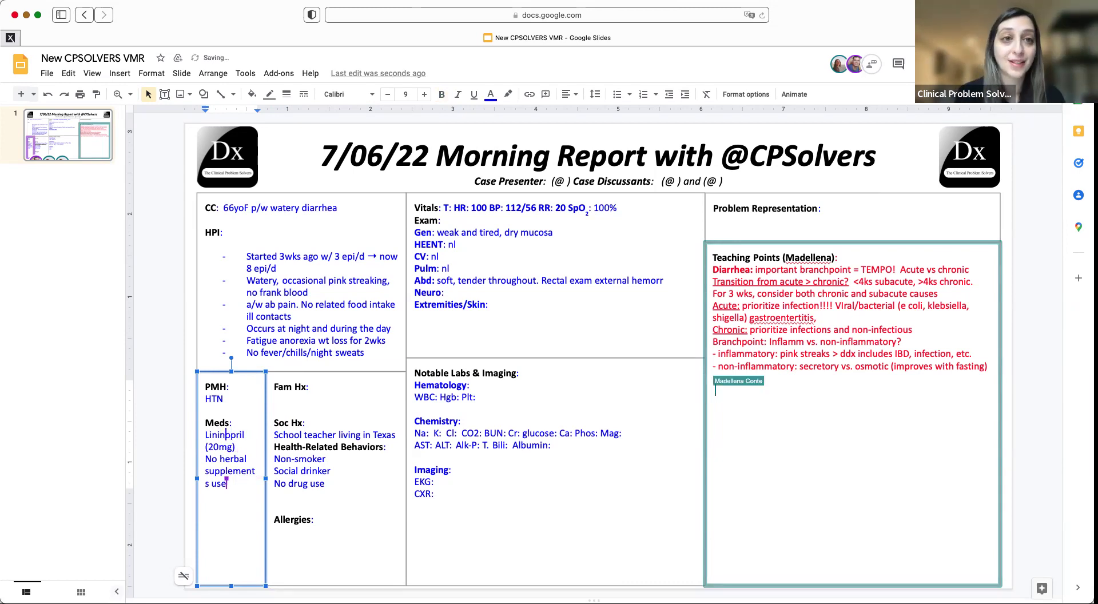
text(o)
key(BackSpace)
key(BackSpace)
key(BackSpace)
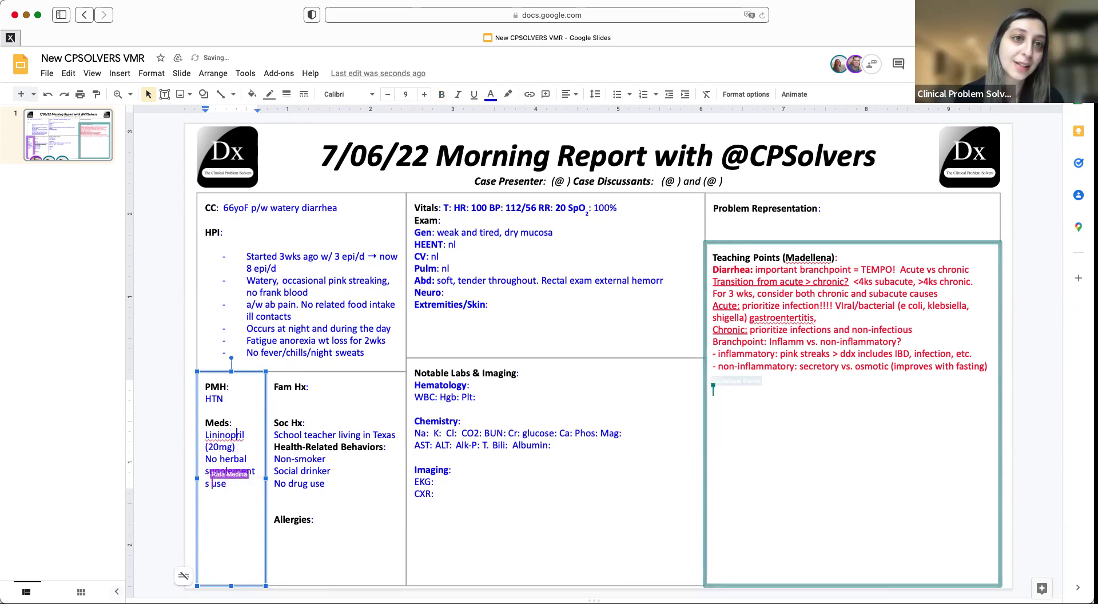
key(BackSpace)
key(BackSpace)
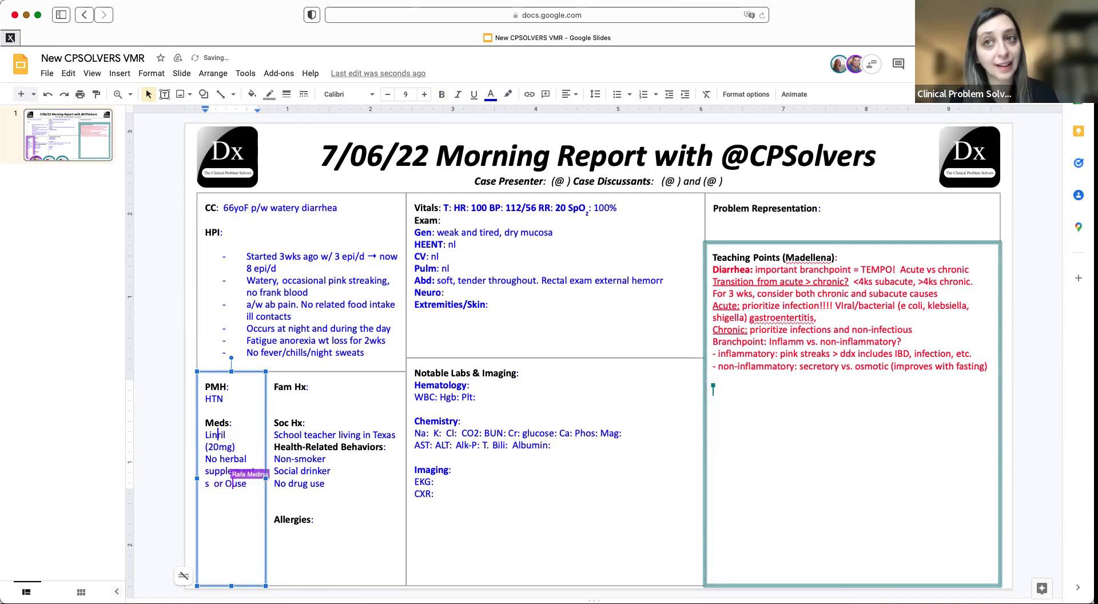
key(BackSpace)
text(sinop)
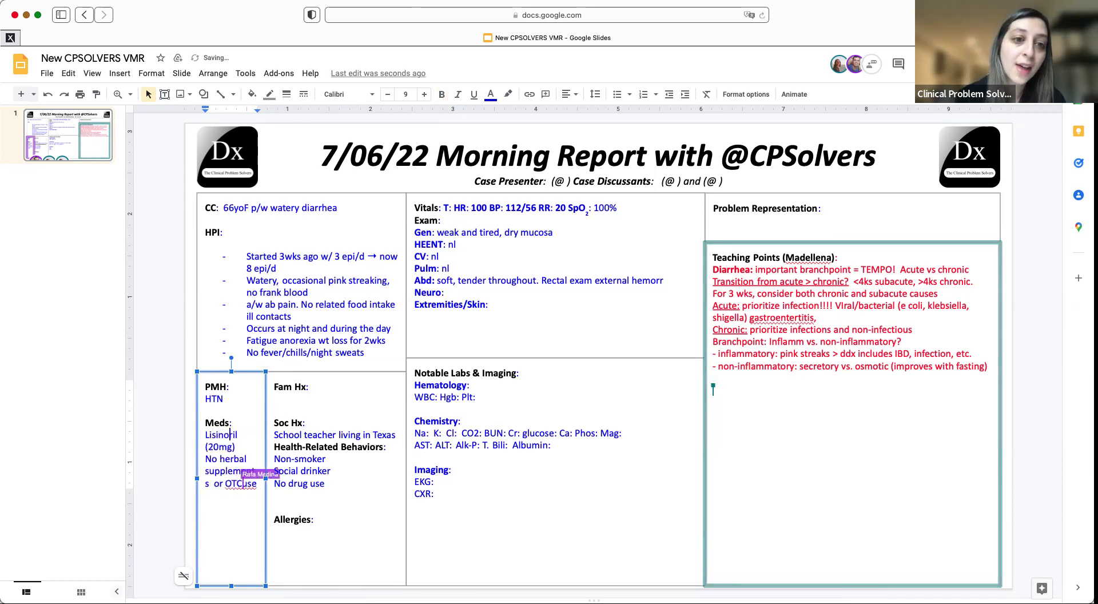
text(p)
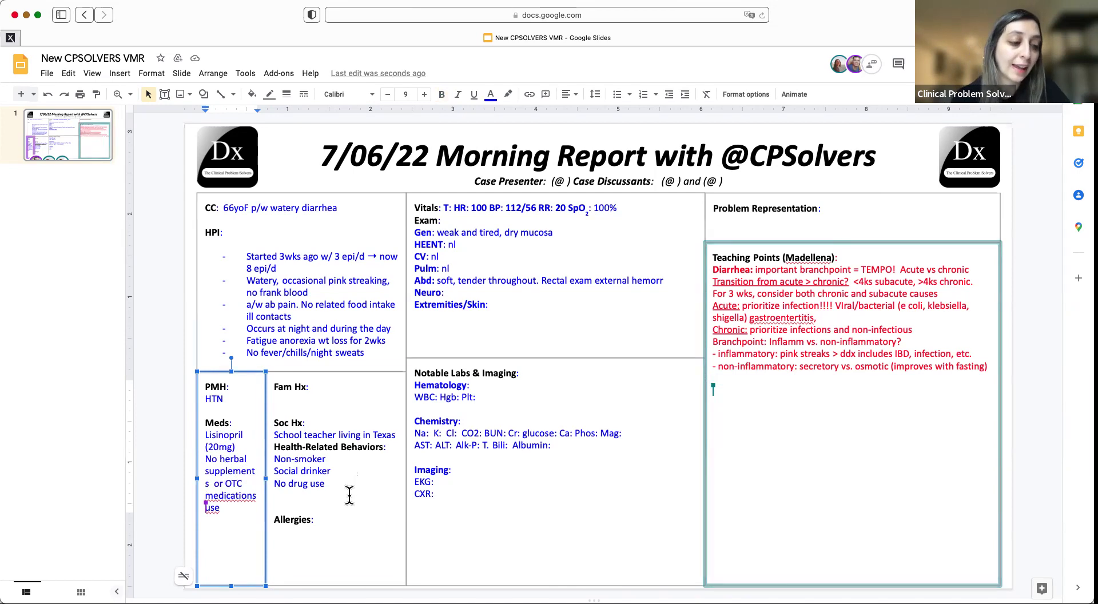
- Format the "Unprotected sex months prior" line under Health-Related Behaviors as blue, non-bold text
click(341, 487)
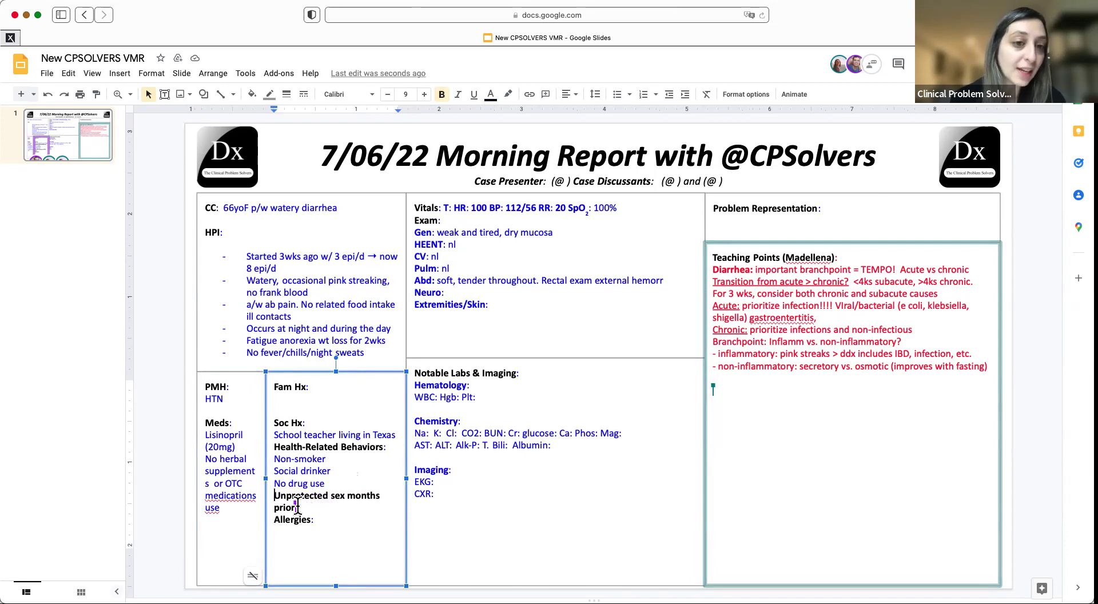
drag(297, 504, 275, 495)
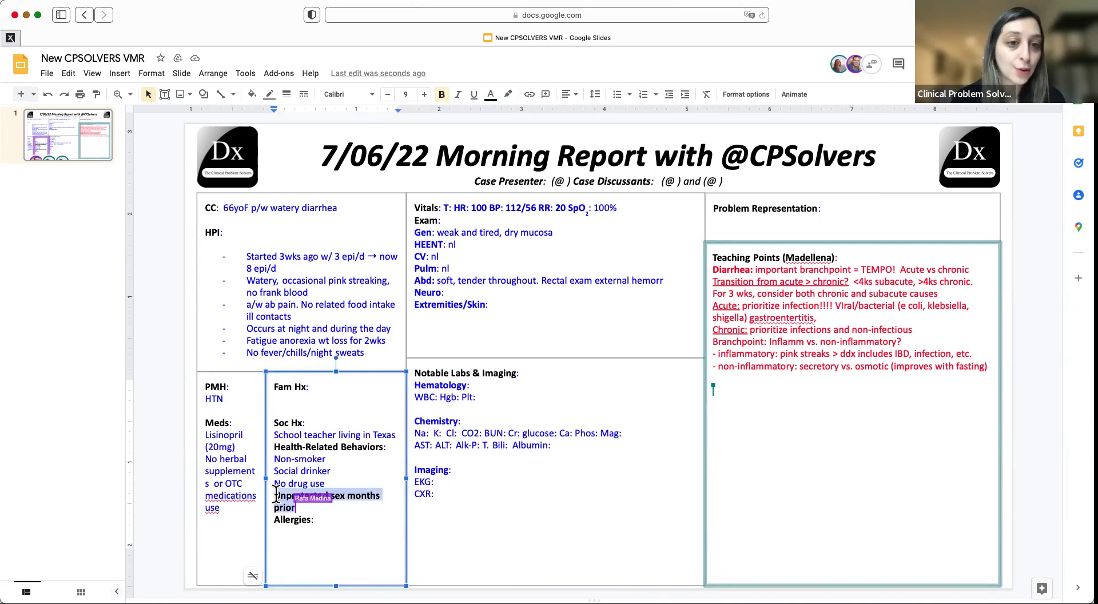
click(491, 94)
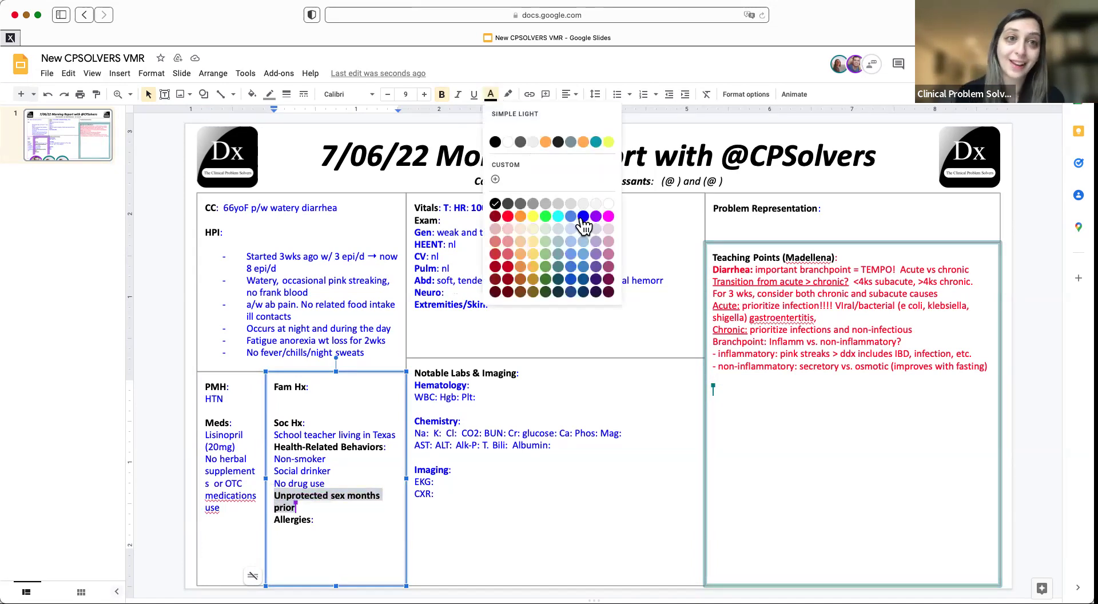
click(583, 216)
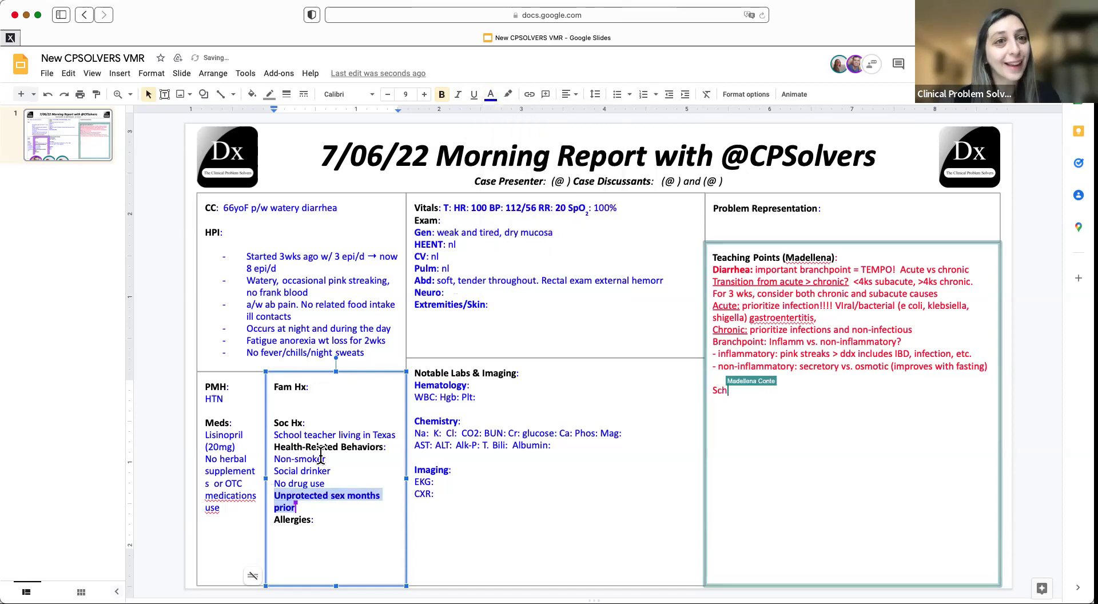
click(311, 483)
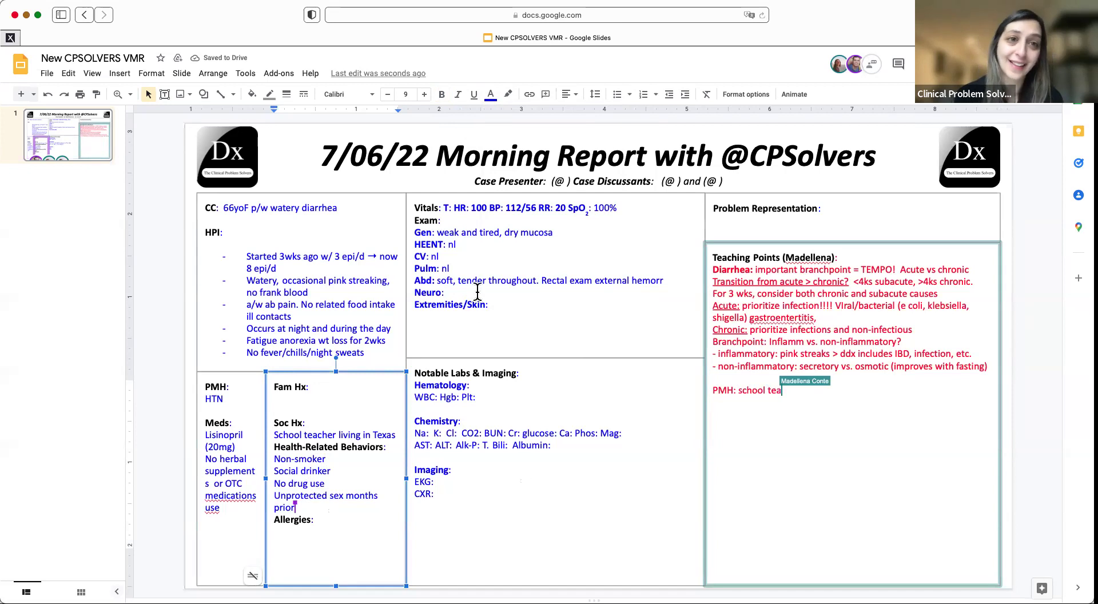
- Record "nl" as the Extremities/Skin exam finding
click(487, 255)
click(500, 304)
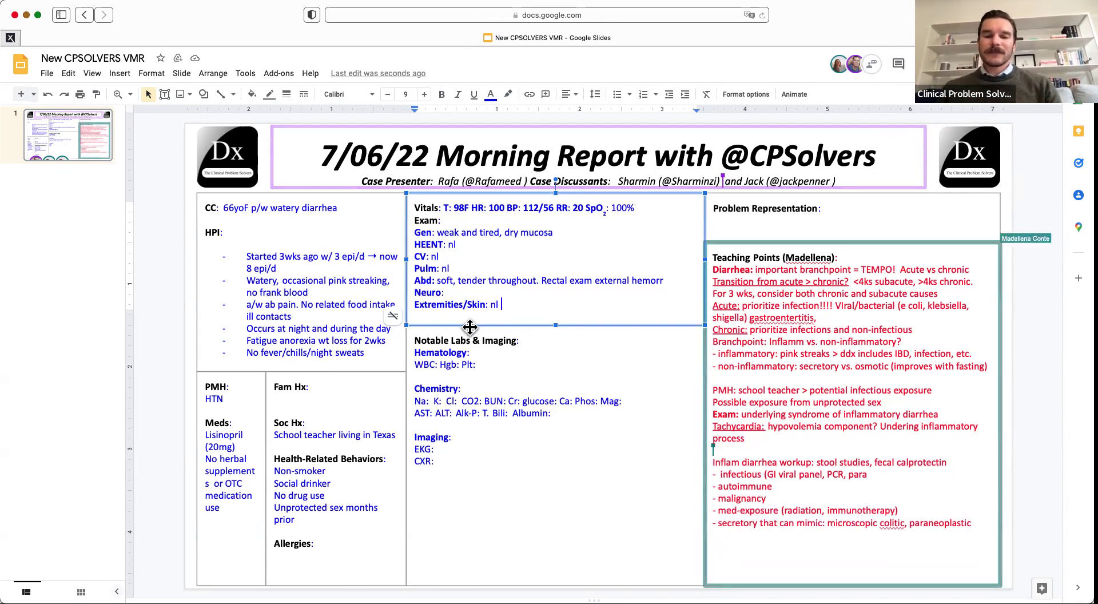
- Fill in the Hematology results with WBC 9.4 and Hgb 9.3
click(501, 350)
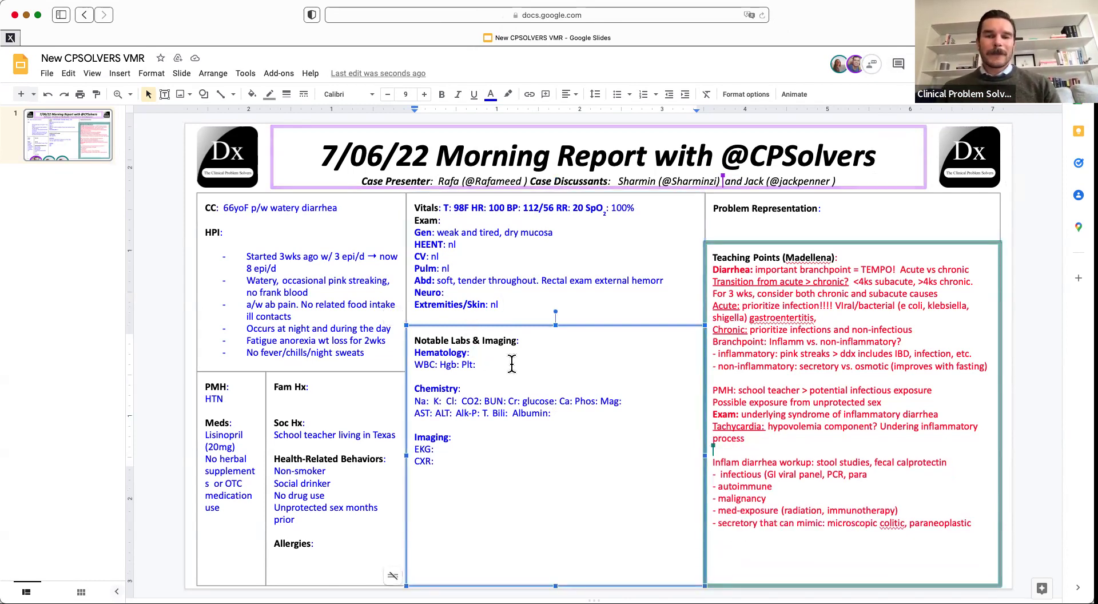
click(514, 362)
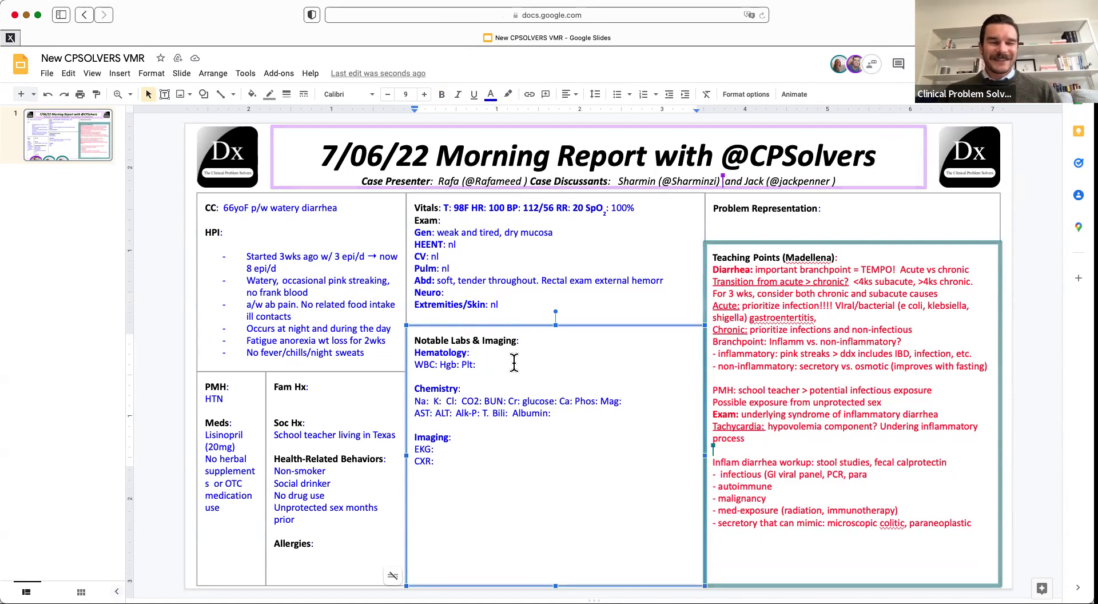
click(513, 362)
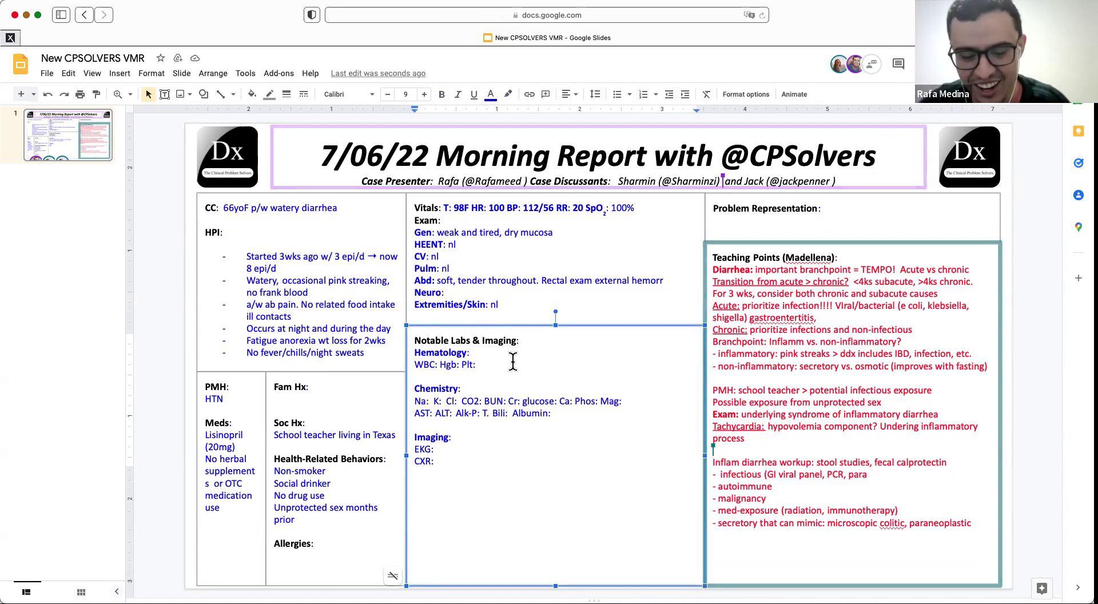
click(440, 365)
text(9.4)
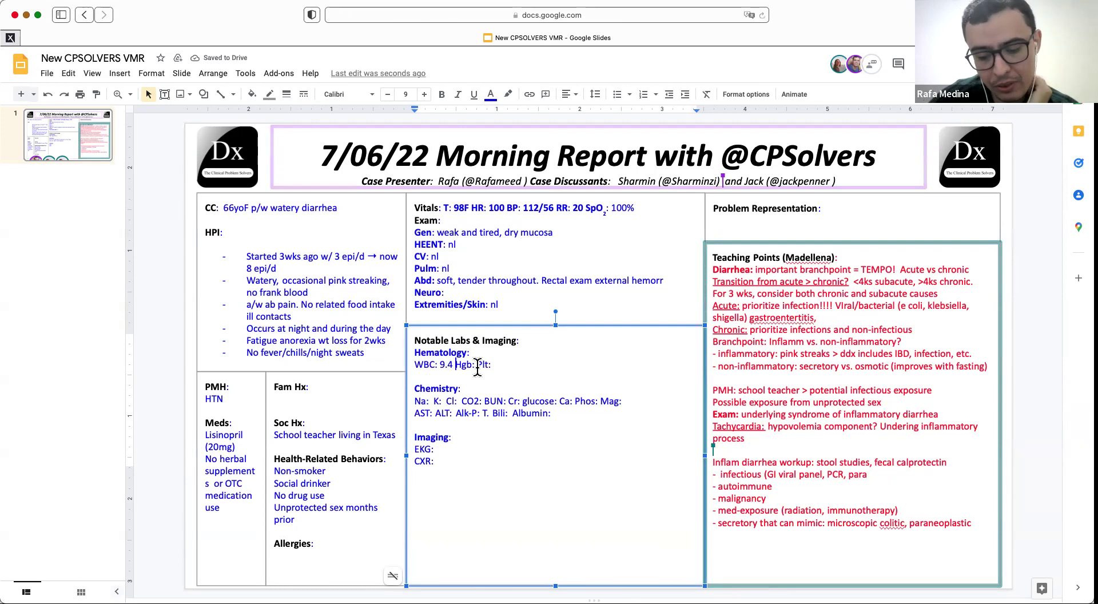
click(479, 364)
text(9.3)
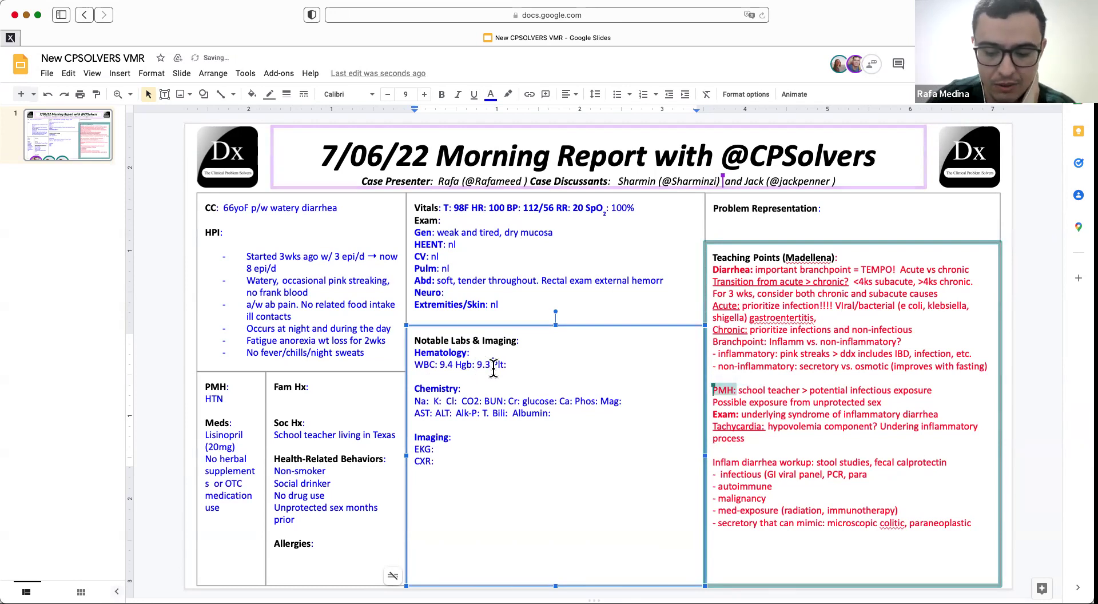
- Enter 53300 as the Plt value in the Hematology line
click(507, 368)
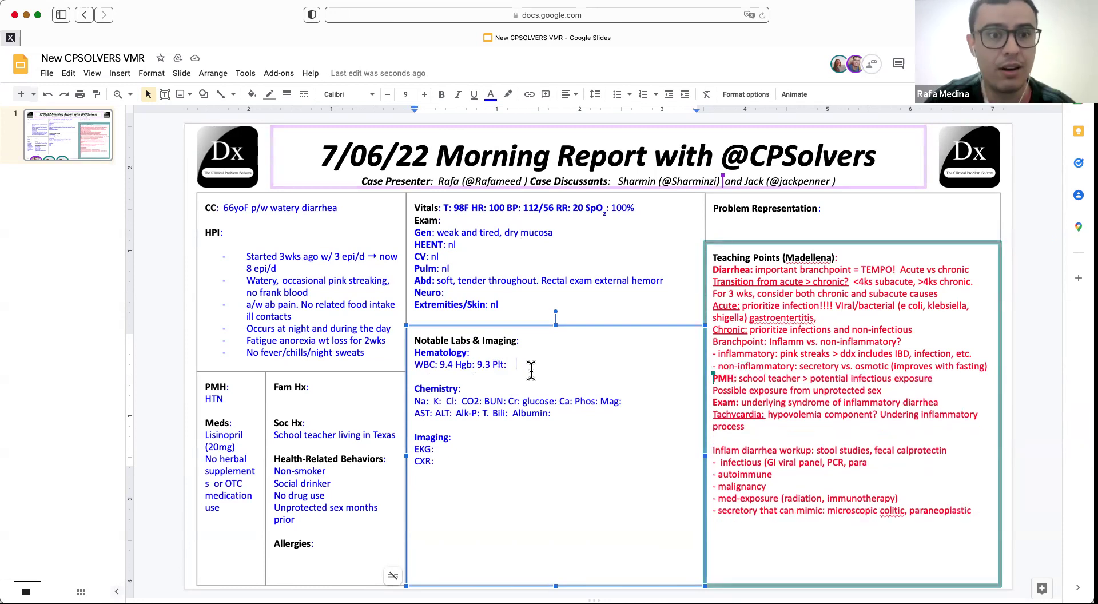
text(53)
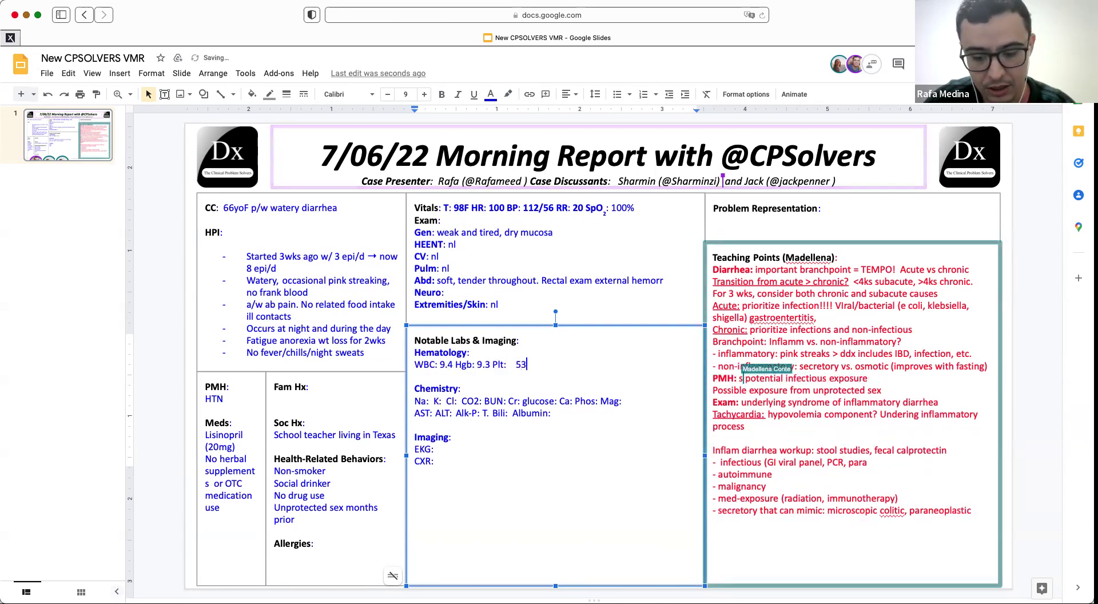
text(30)
key(BackSpace)
text(300)
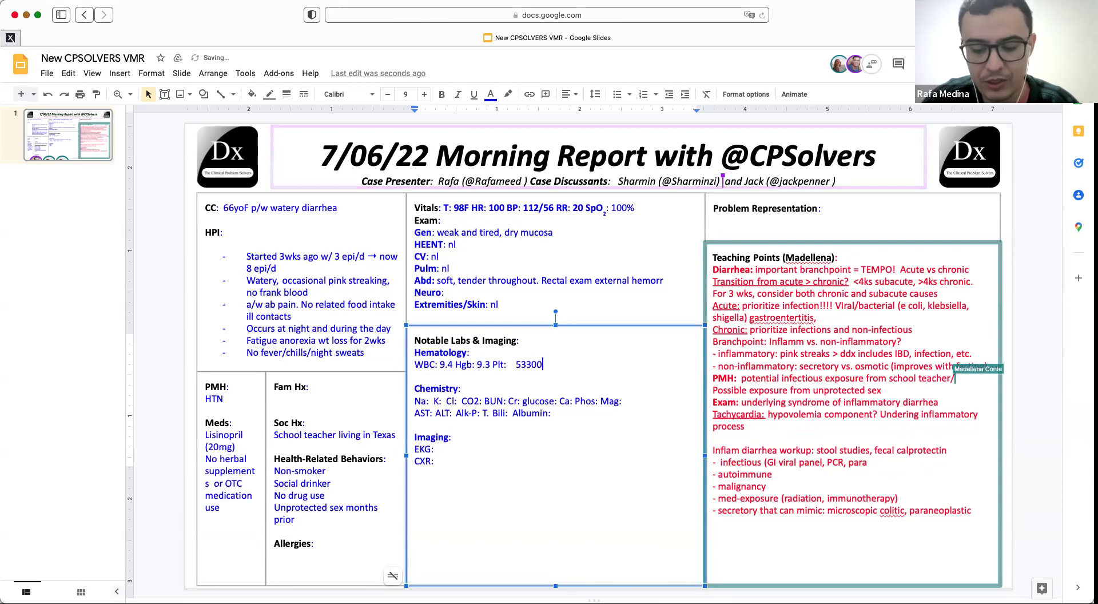
key(BackSpace)
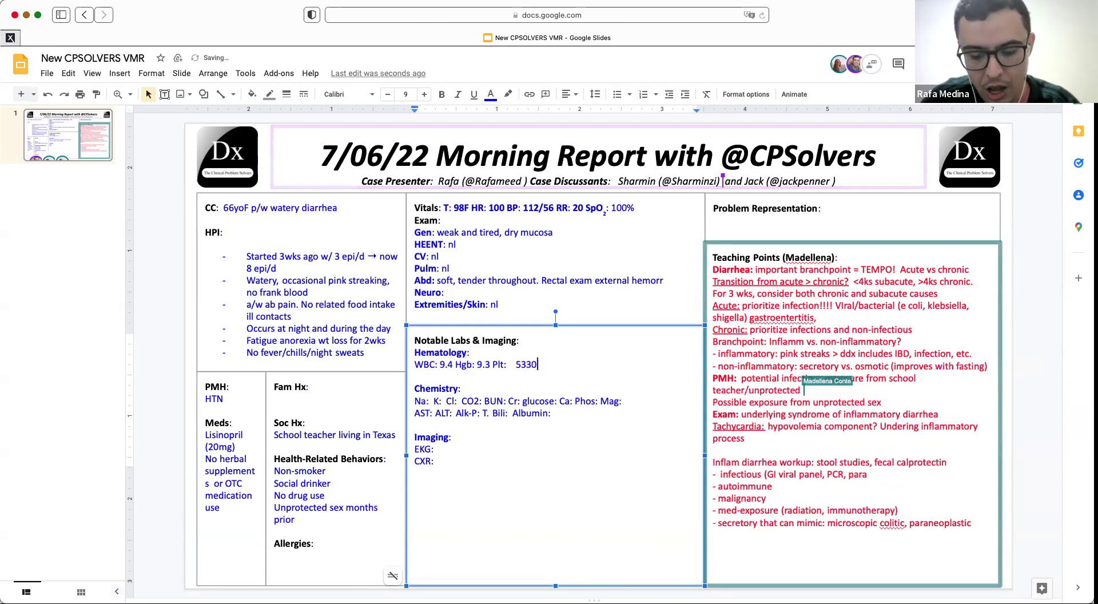
- Fill in the Chemistry results with CO2 30, BUN 11, Cr 0.6 and glucose 103
click(462, 402)
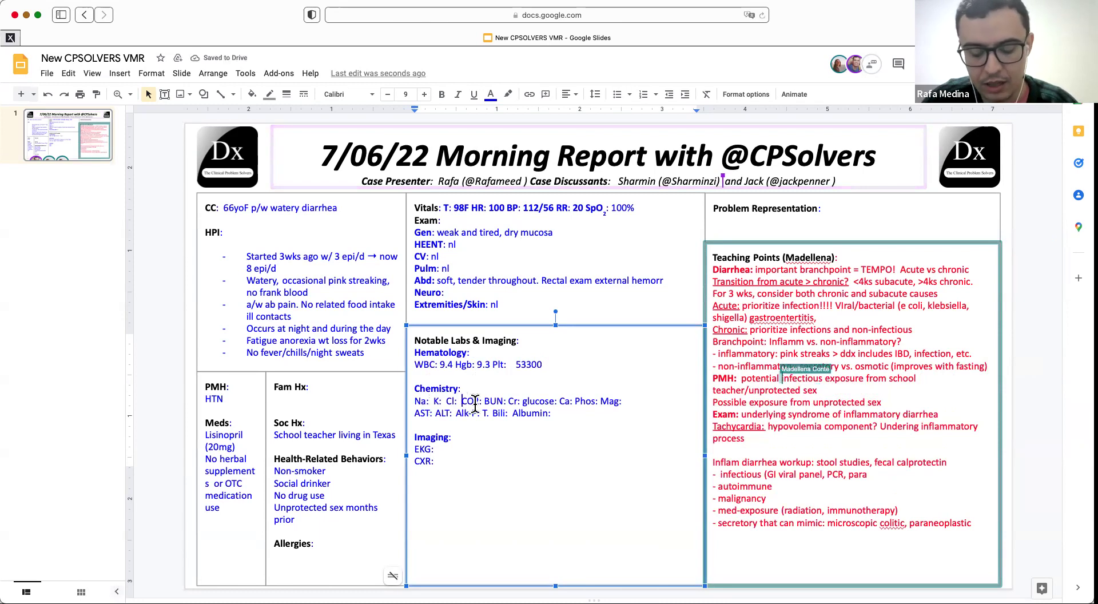
click(482, 402)
text(30 BUN: )
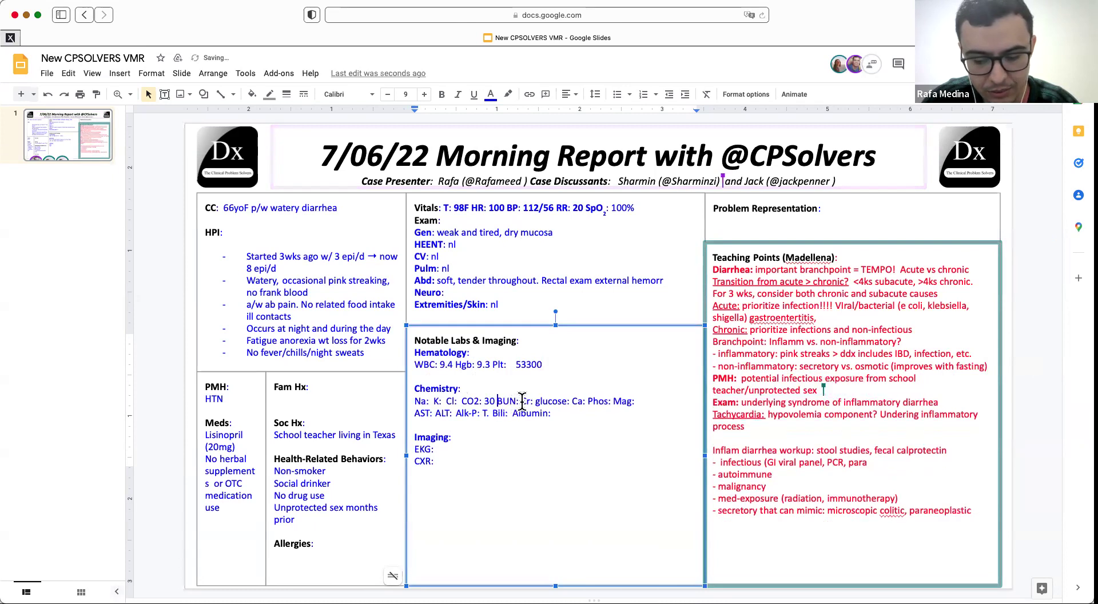
text(11)
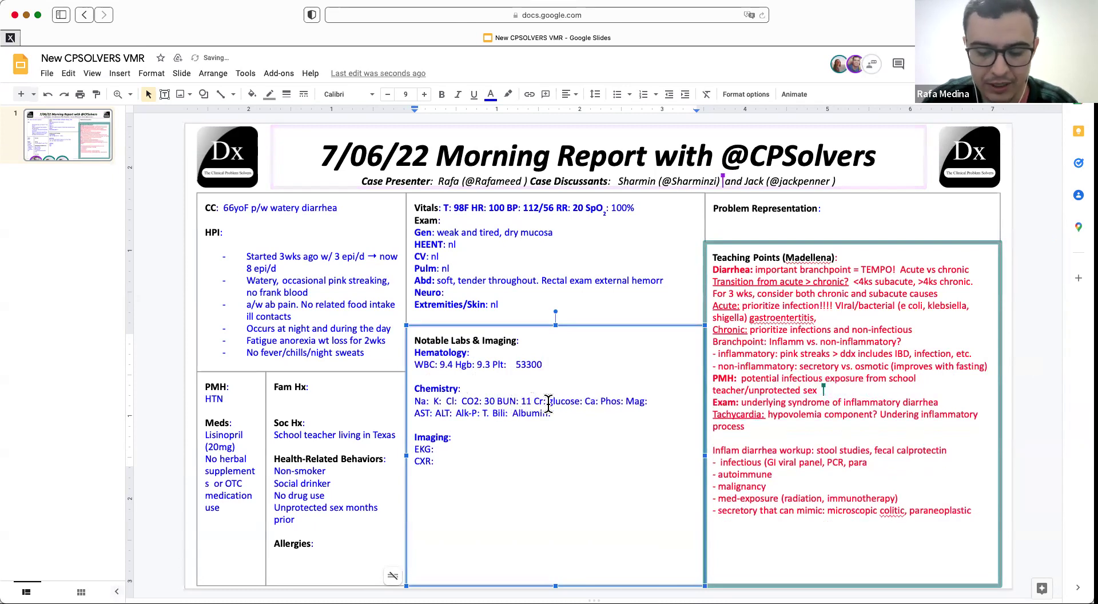
click(548, 402)
text(0.6)
click(598, 401)
text(103)
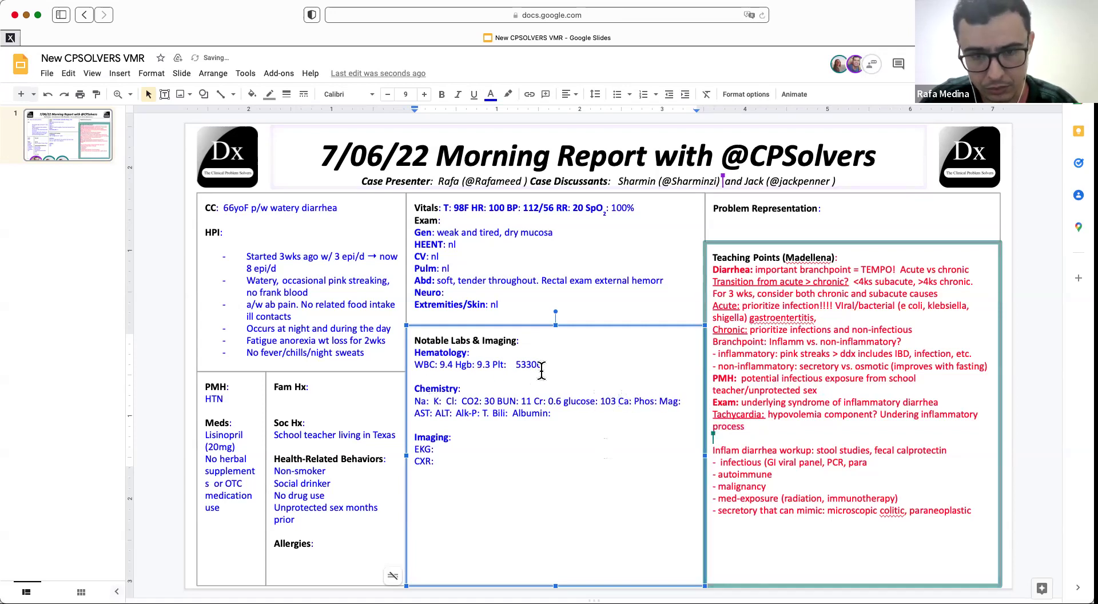
- Add the line "TSH, lipase, ALT, AST, bilirubin all nl. HIV -ve" at the end of the Chemistry section
click(462, 424)
text(TSH)
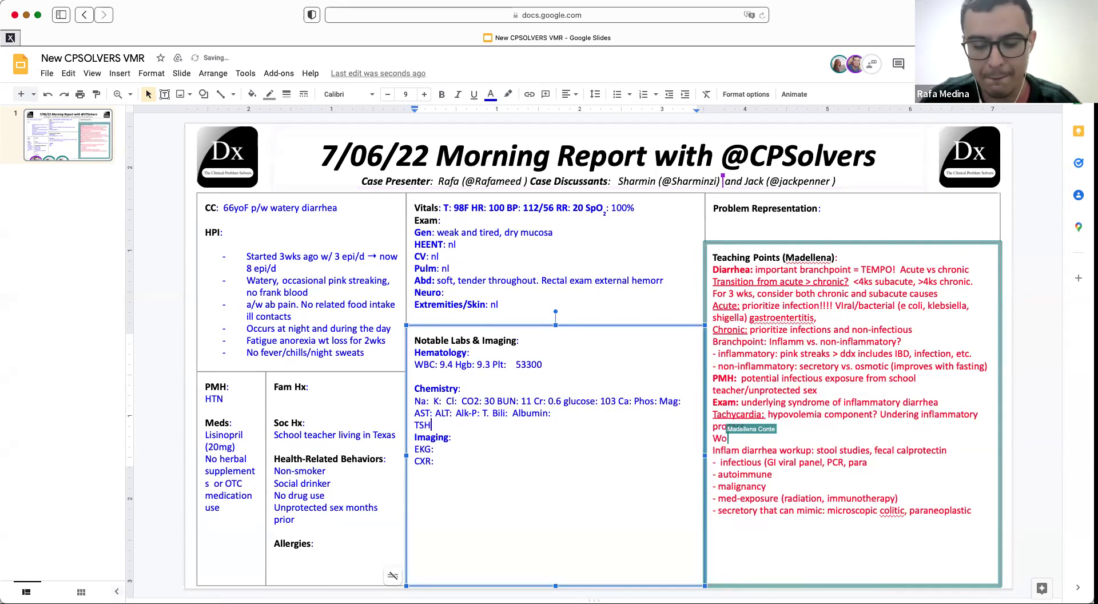
key(Return)
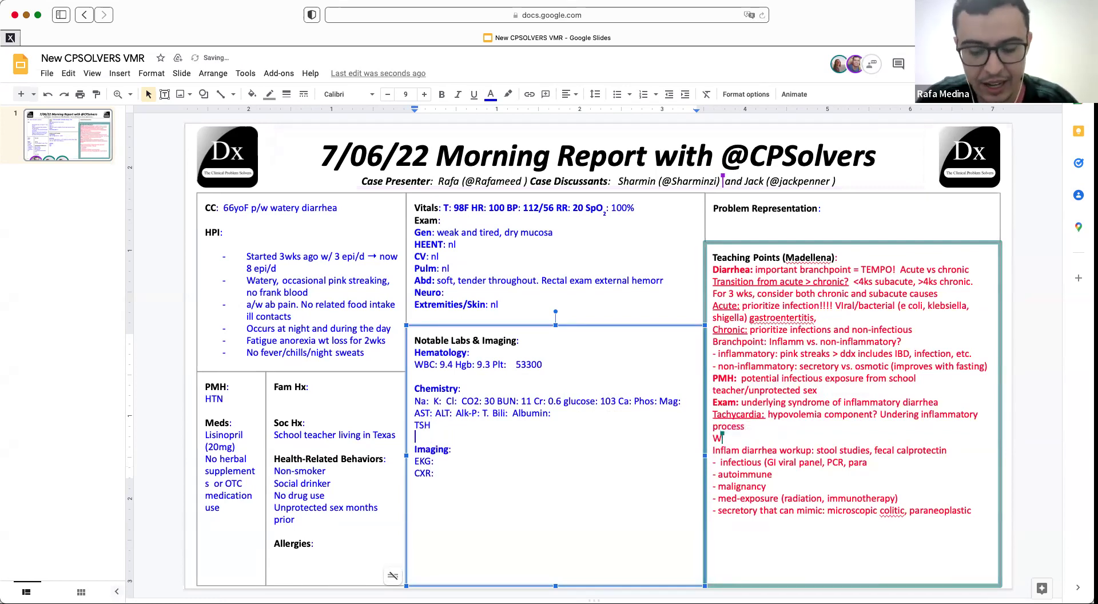
key(BackSpace)
text(, loi)
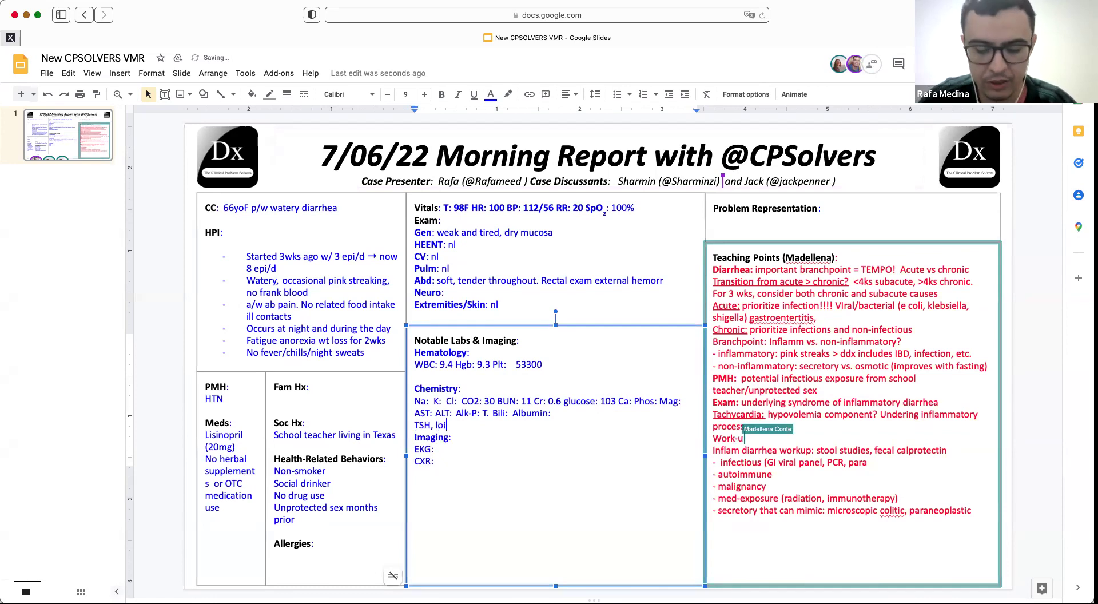
key(BackSpace)
key(BackSpace)
text(ipase, ALT, AST, bilirubin all )
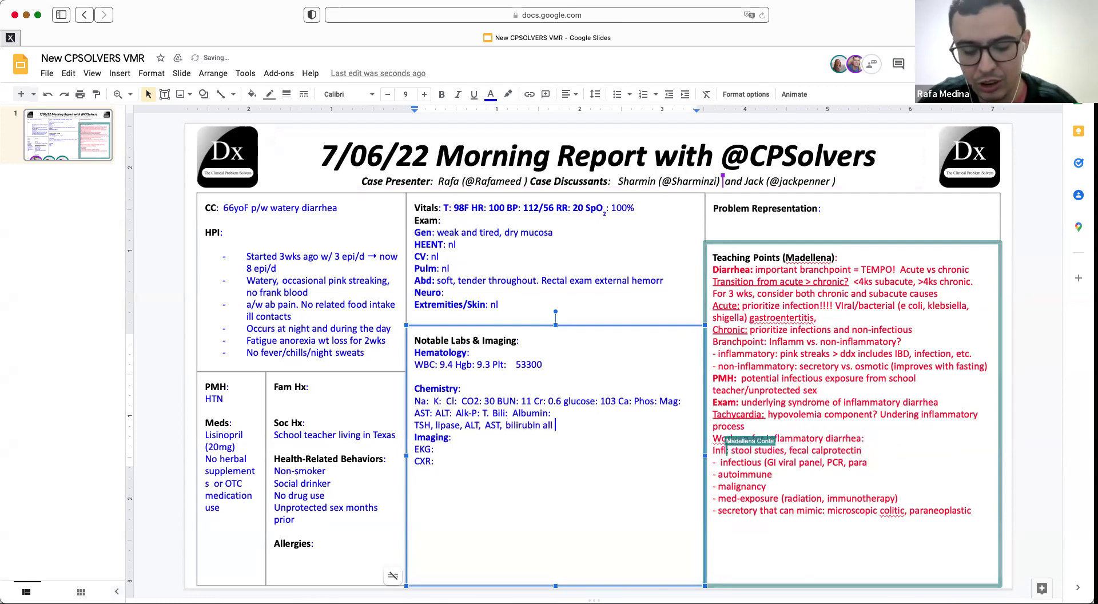
text(nl. HIV )
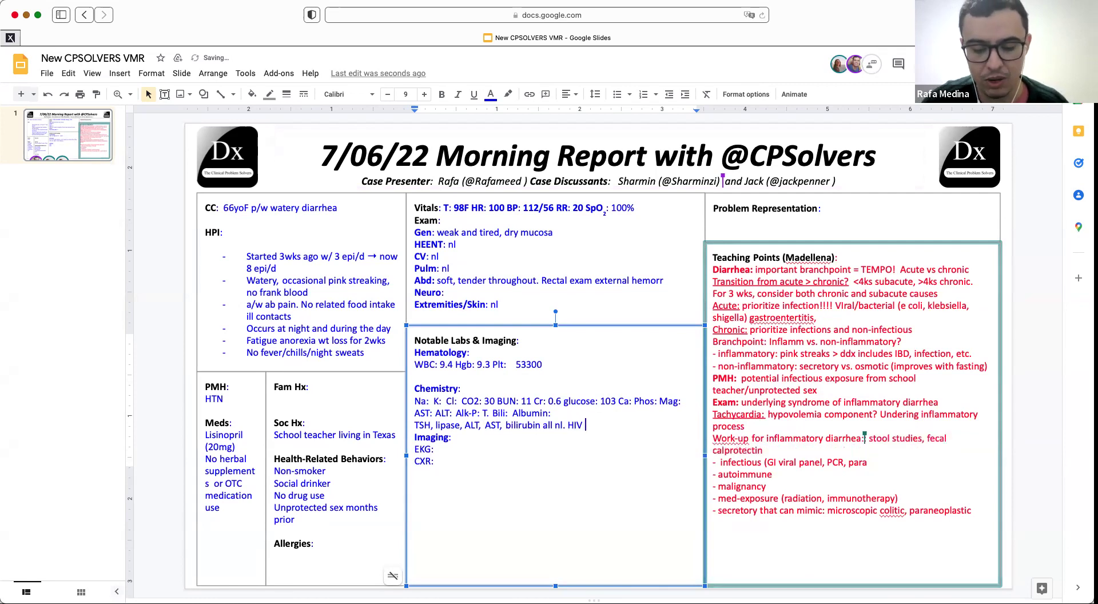
text(-ve)
- Add "ESR 119" on a new line below the TSH and HIV results
key(Return)
text(ESR 1)
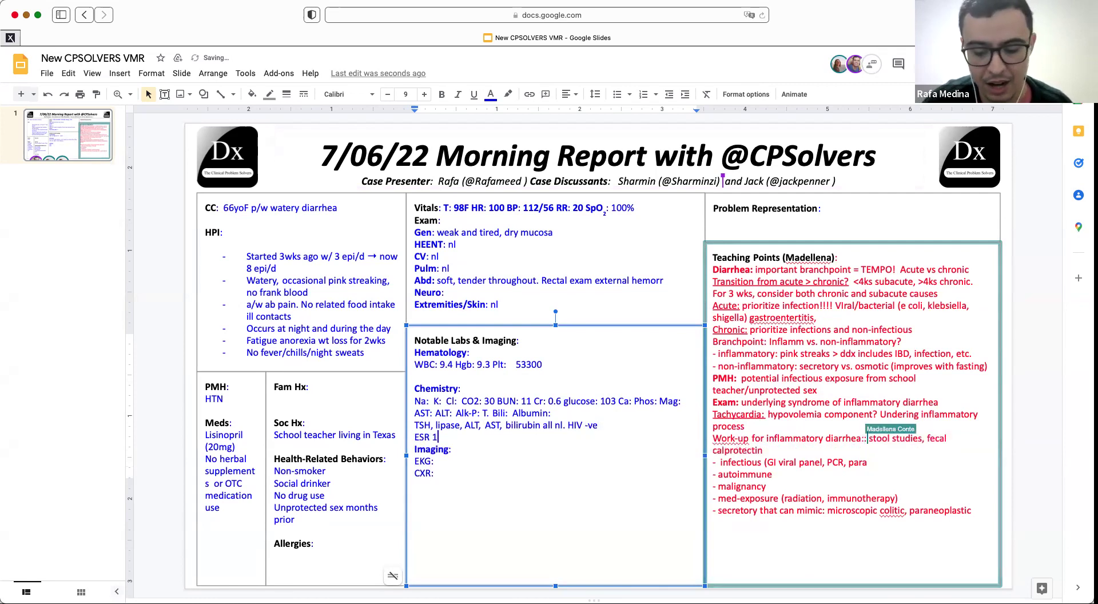
text(00)
key(BackSpace)
key(BackSpace)
text(19)
key(Return)
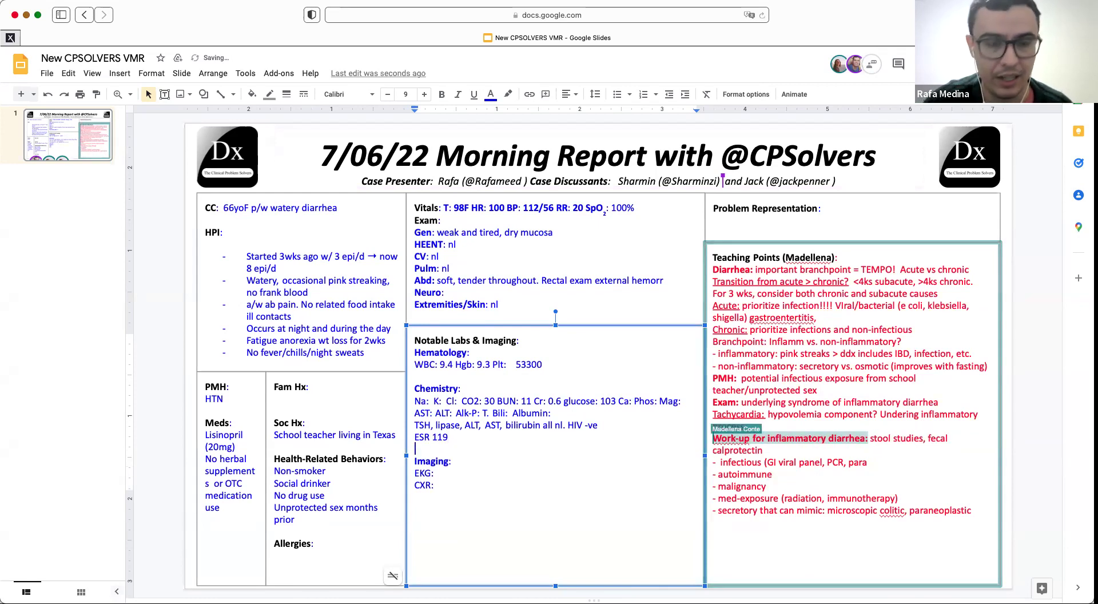
- Add "CRP 80" to the Chemistry results, placed on the same line as the ESR value
text(CRP )
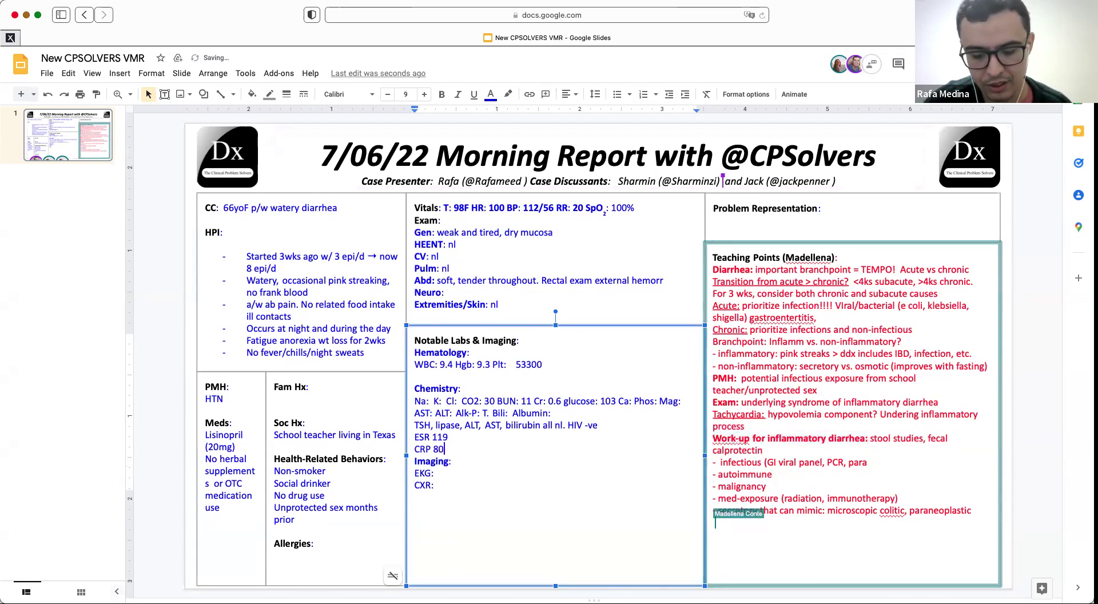
text(80)
key(Return)
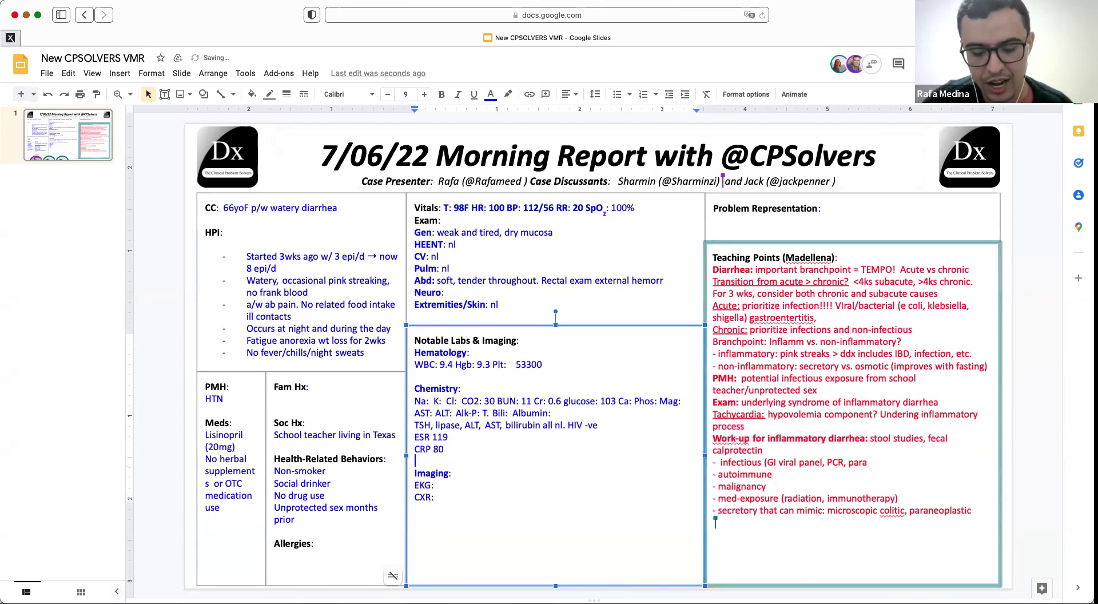
click(416, 449)
key(BackSpace)
text(. CRP 80)
- Enter "Stool count 99020" on the line below the ESR and CRP values
double_click(431, 450)
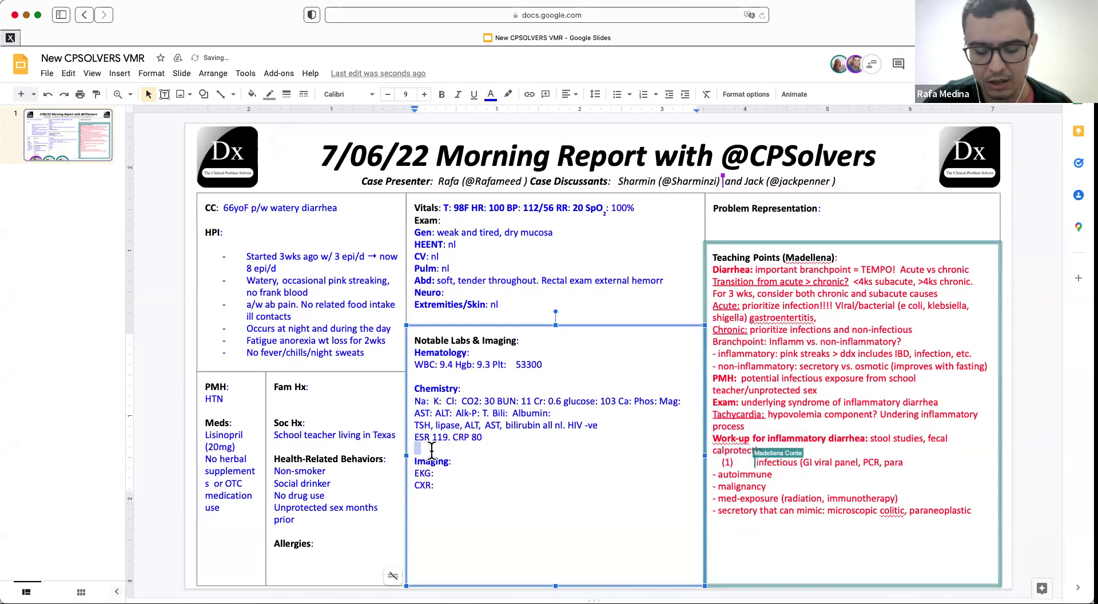
text(Stool cou)
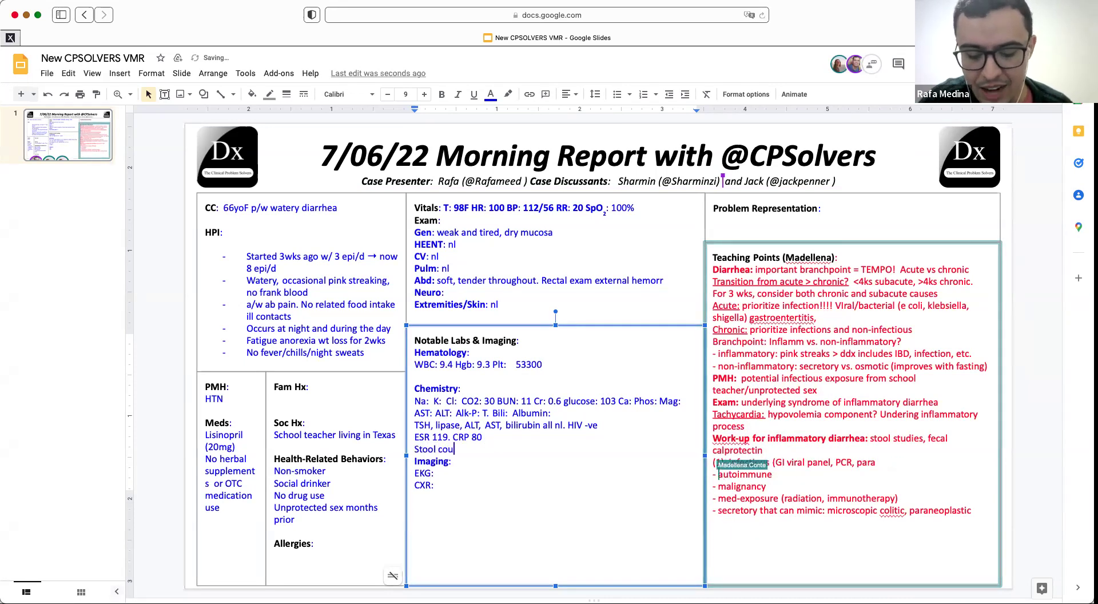
text(nt 9)
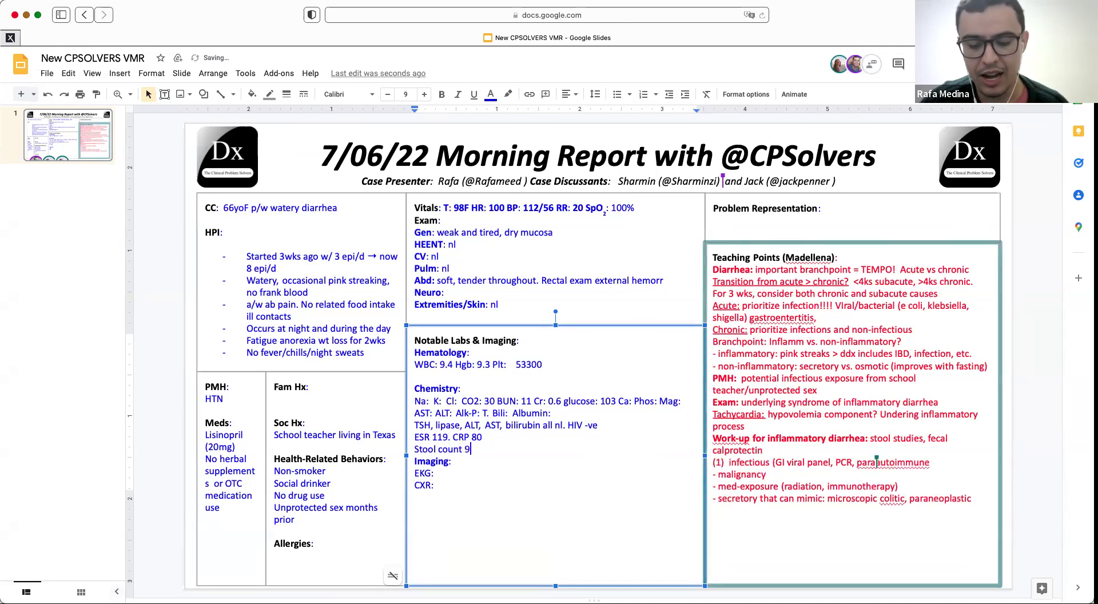
text(9020)
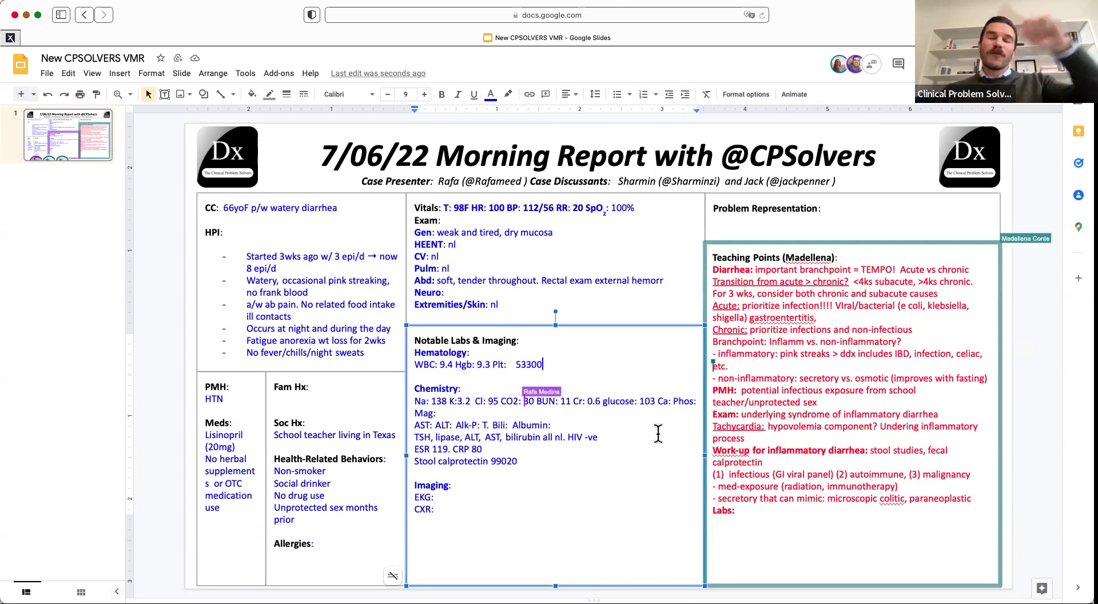
- Delete the empty AST, ALT, Alk-P and T. Bili labels in front of Albumin in the Chemistry section
click(531, 450)
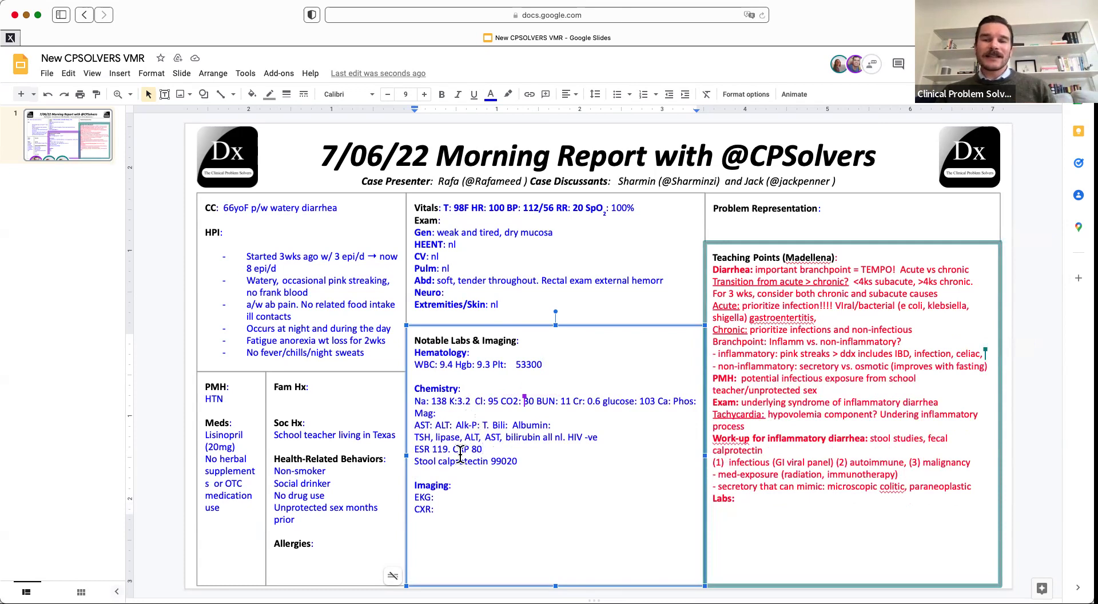
drag(415, 426, 507, 426)
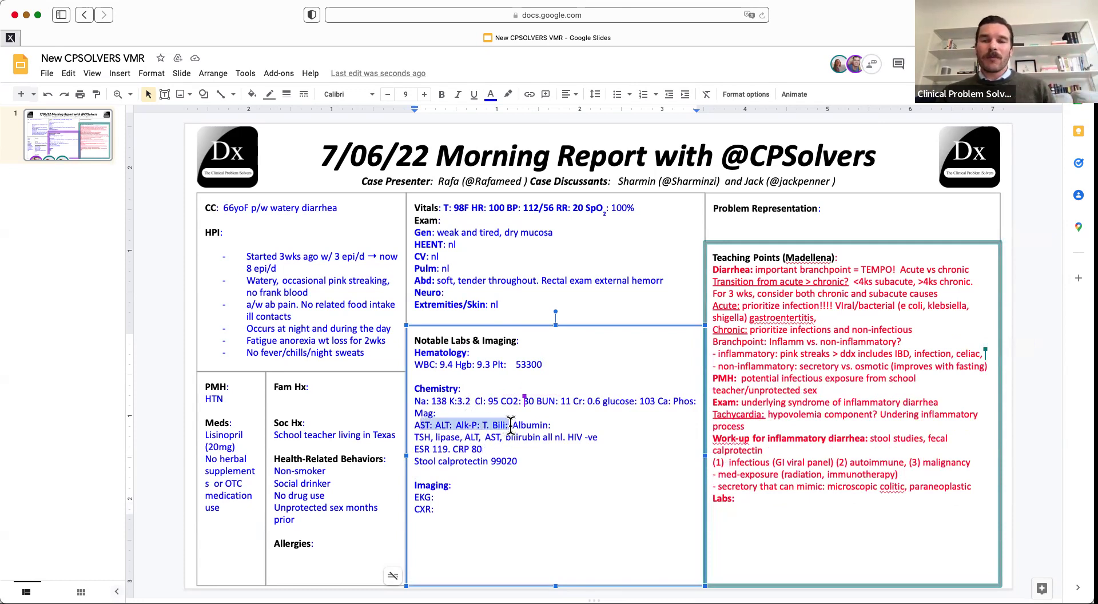
text(A)
key(BackSpace)
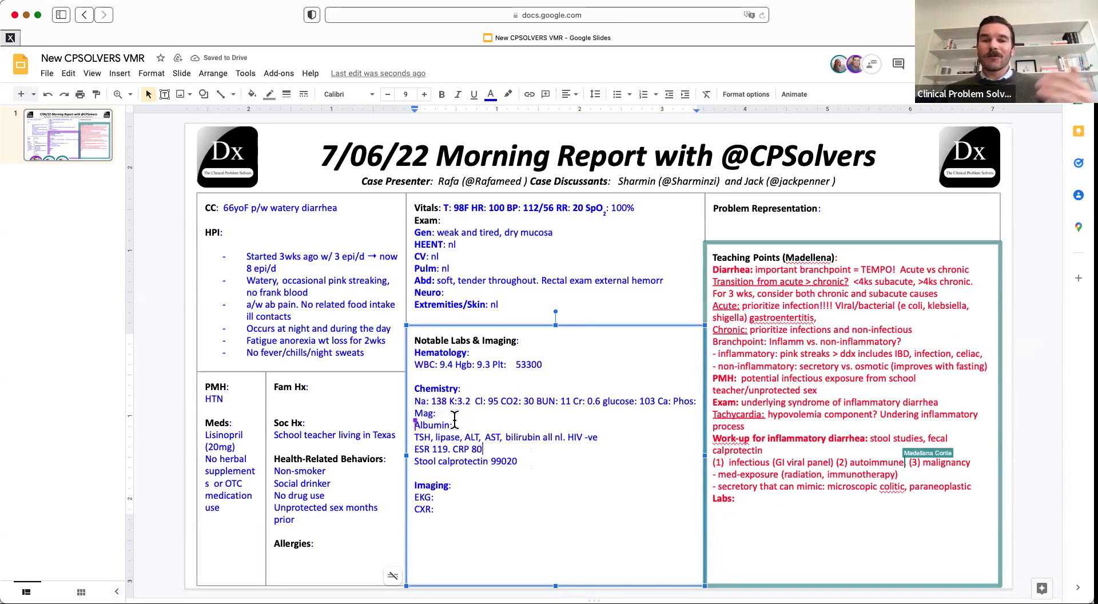
- Delete the empty Mag and Albumin labels above the TSH and lipase results in the Chemistry section
drag(454, 420, 416, 413)
key(BackSpace)
key(BackSpace)
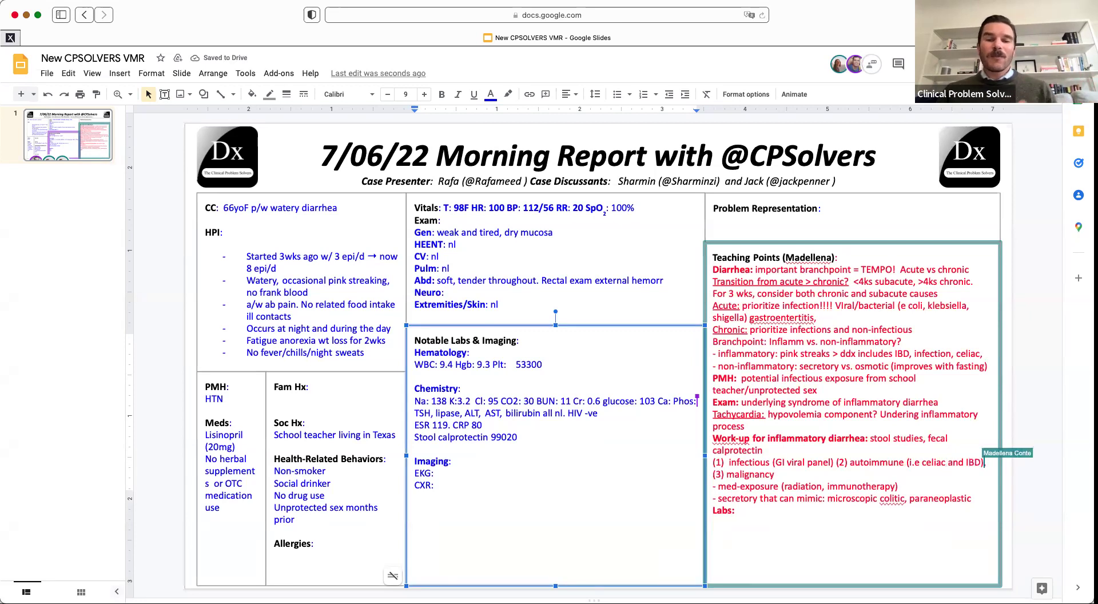
key(BackSpace)
key(BackSpace)
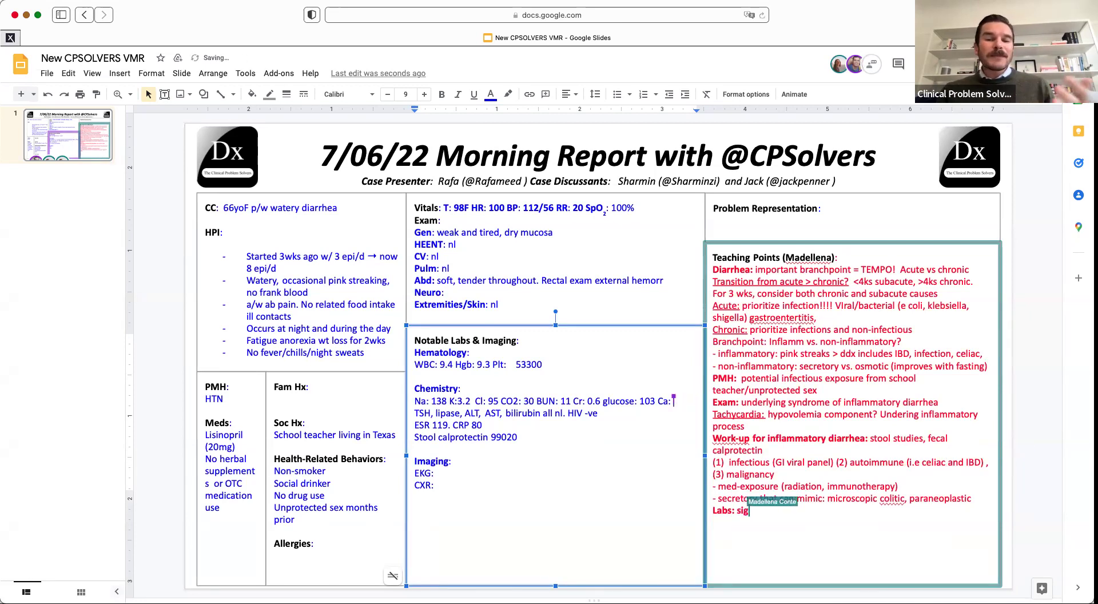
key(BackSpace)
key(BackSpace)
key(BackSpace)
key(BackSpace)
key(BackSpace)
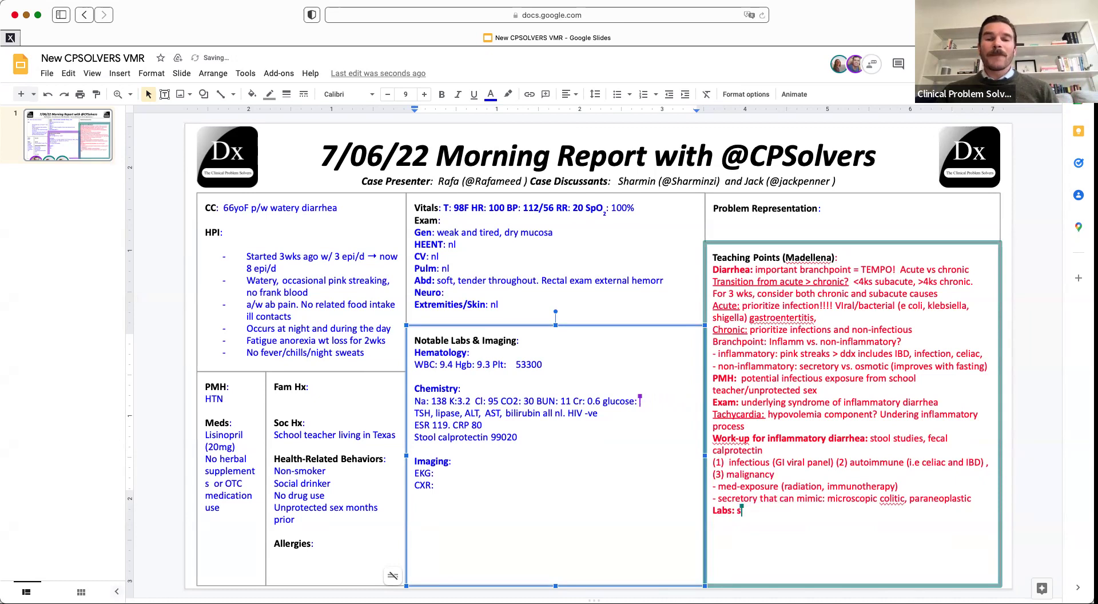
key(super+z)
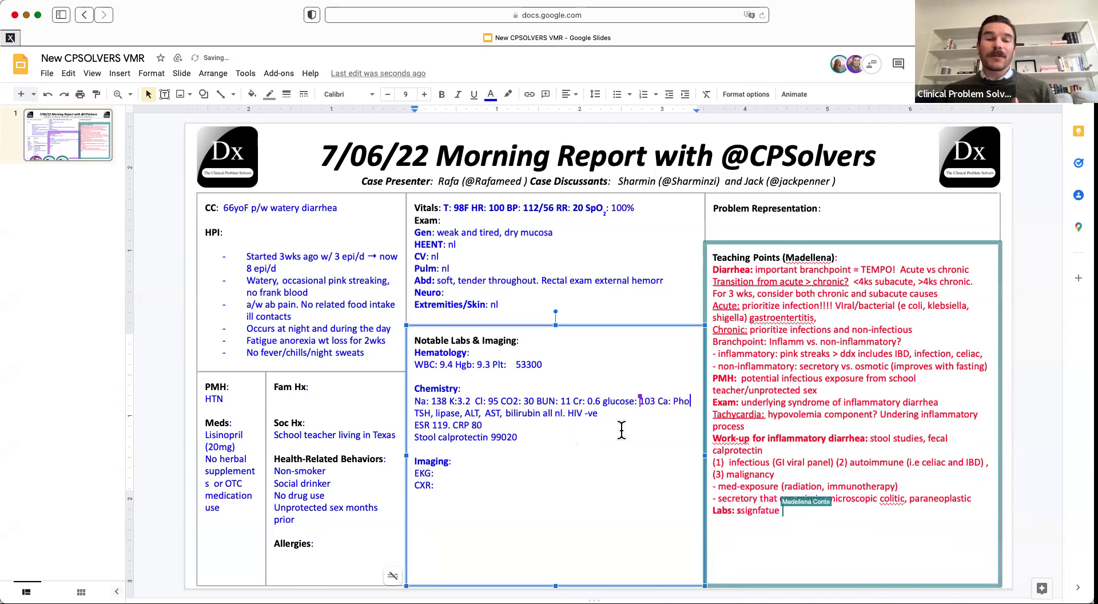
- Delete the empty Ca and Phos labels after the glucose value in the Chemistry results
drag(662, 401, 689, 401)
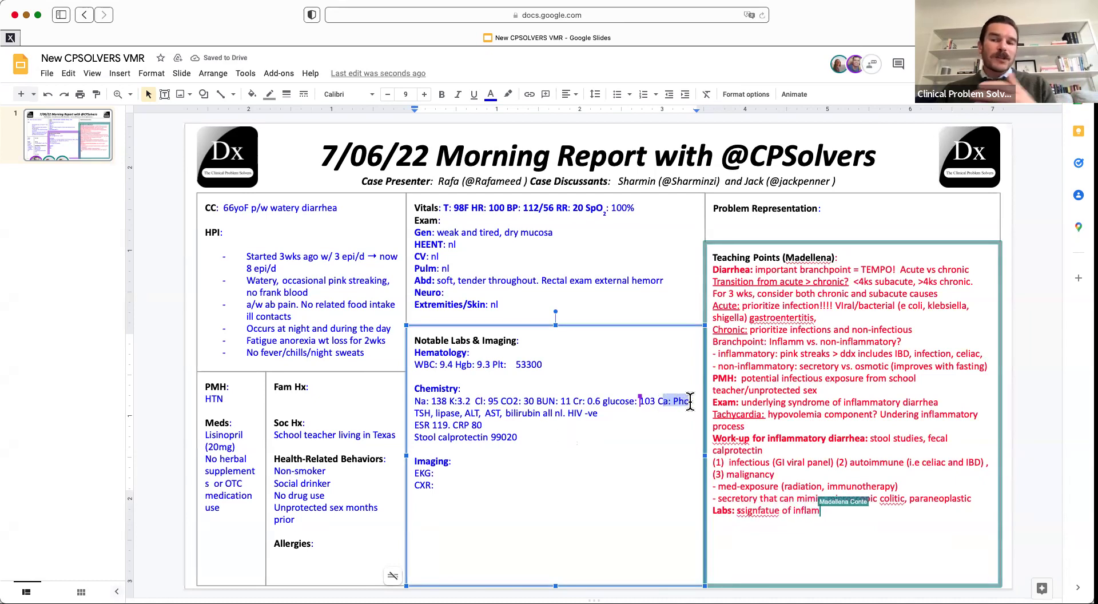
key(BackSpace)
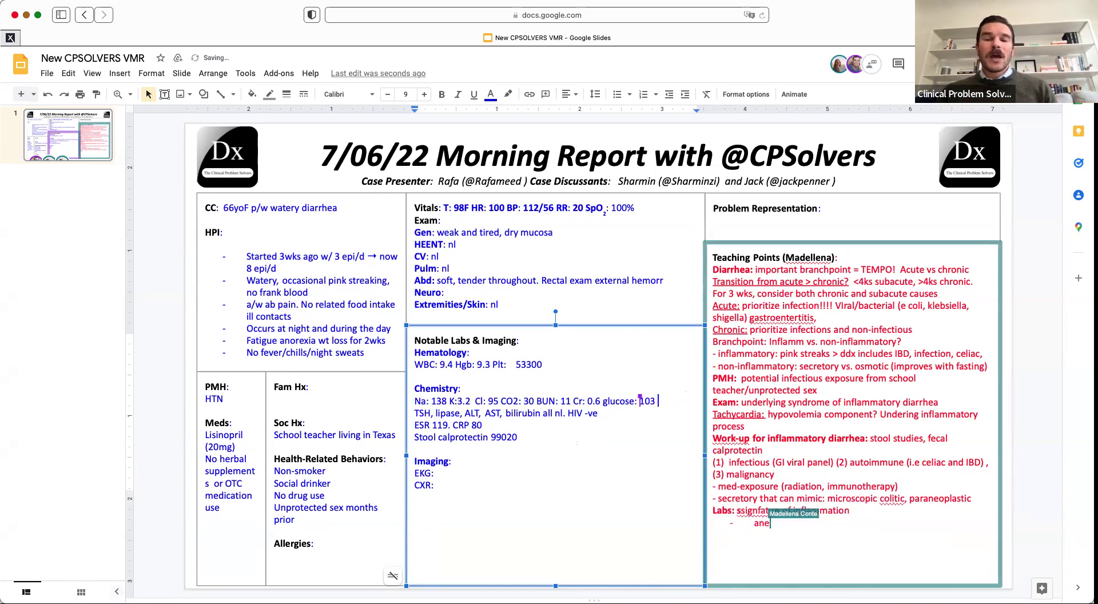
click(584, 364)
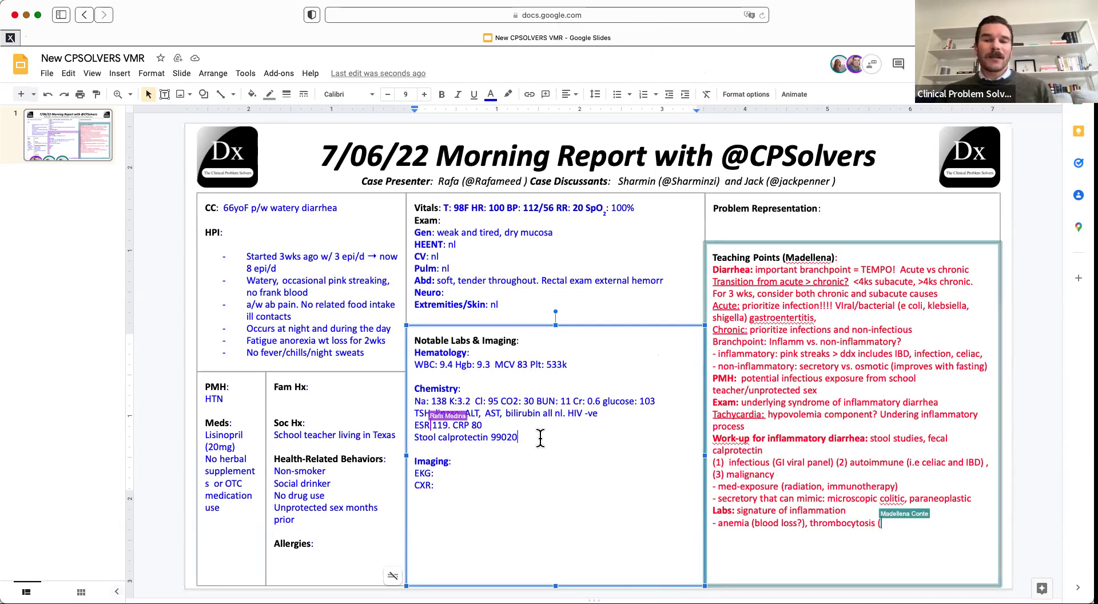
click(532, 437)
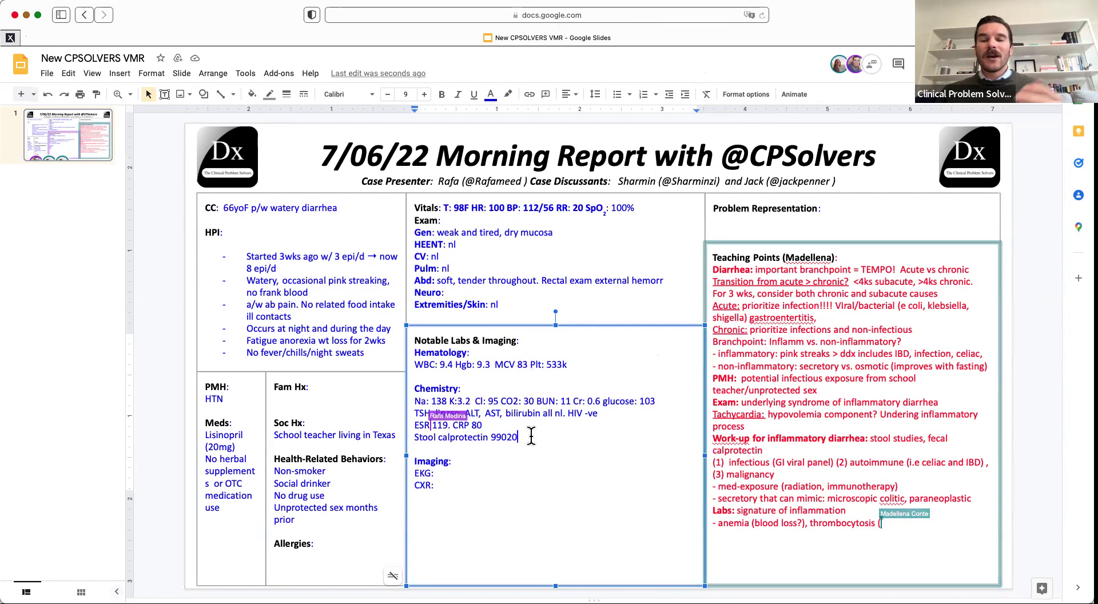
click(452, 426)
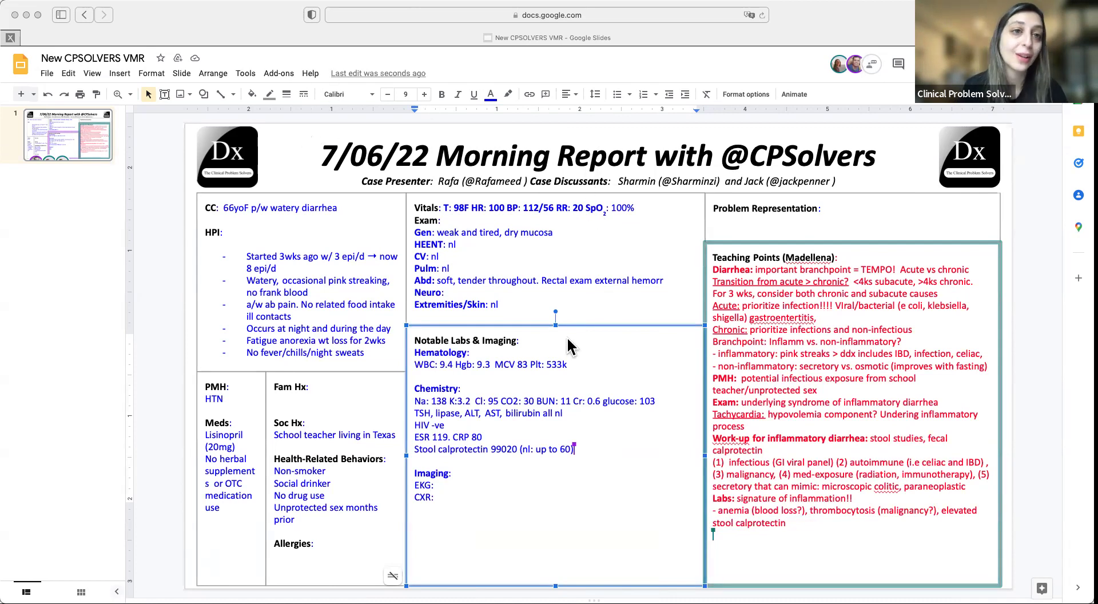
key(super+Tab)
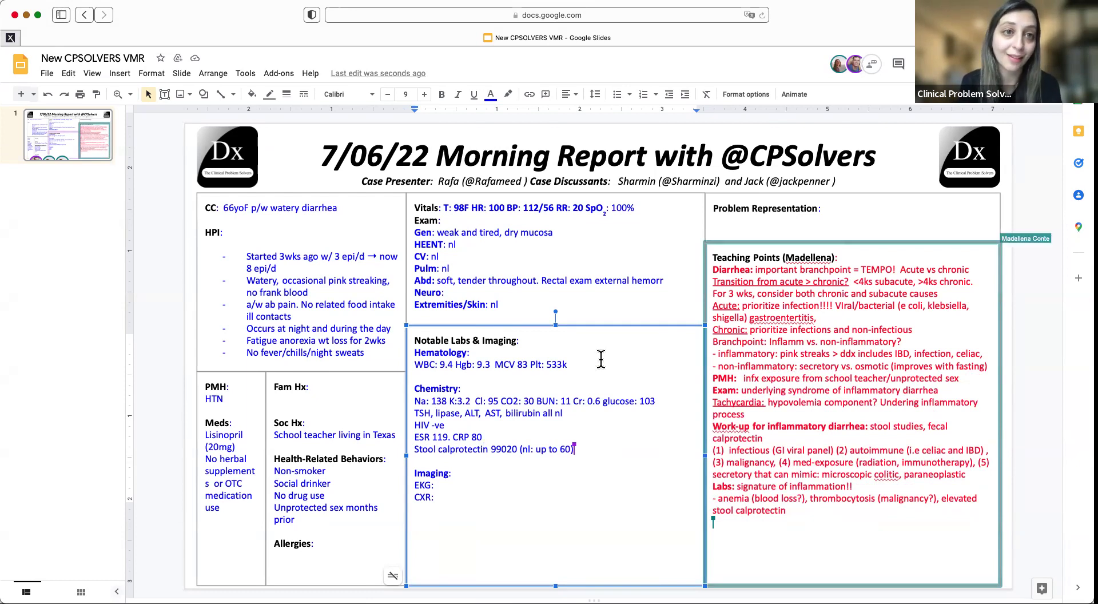
click(538, 390)
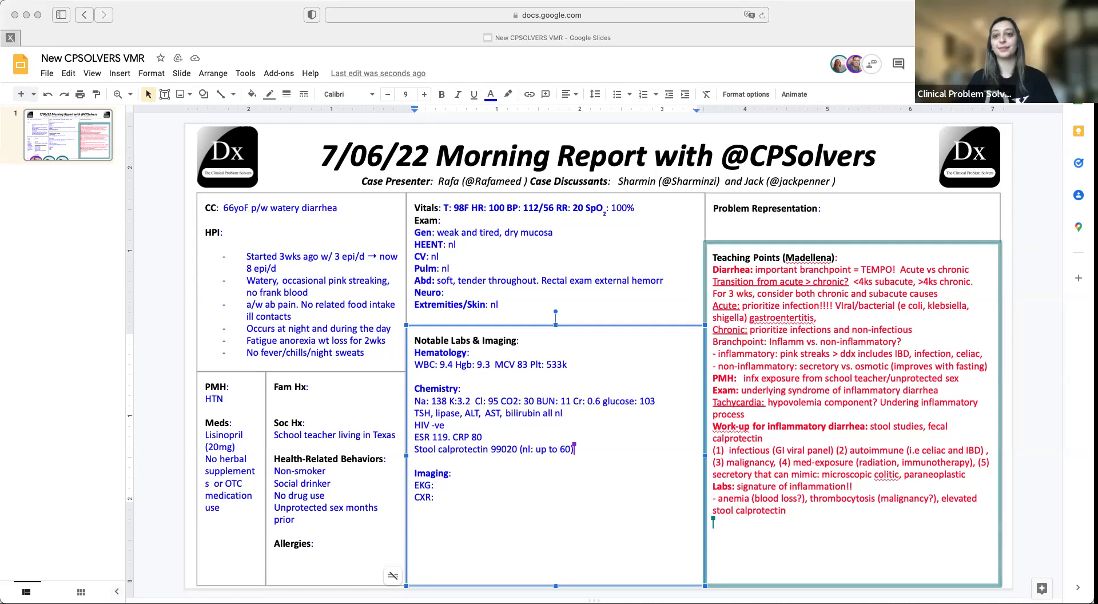
- Enter "Infx study: -ve infx diarrhea pcr -ve" on the line below the stool calprotectin result
click(462, 501)
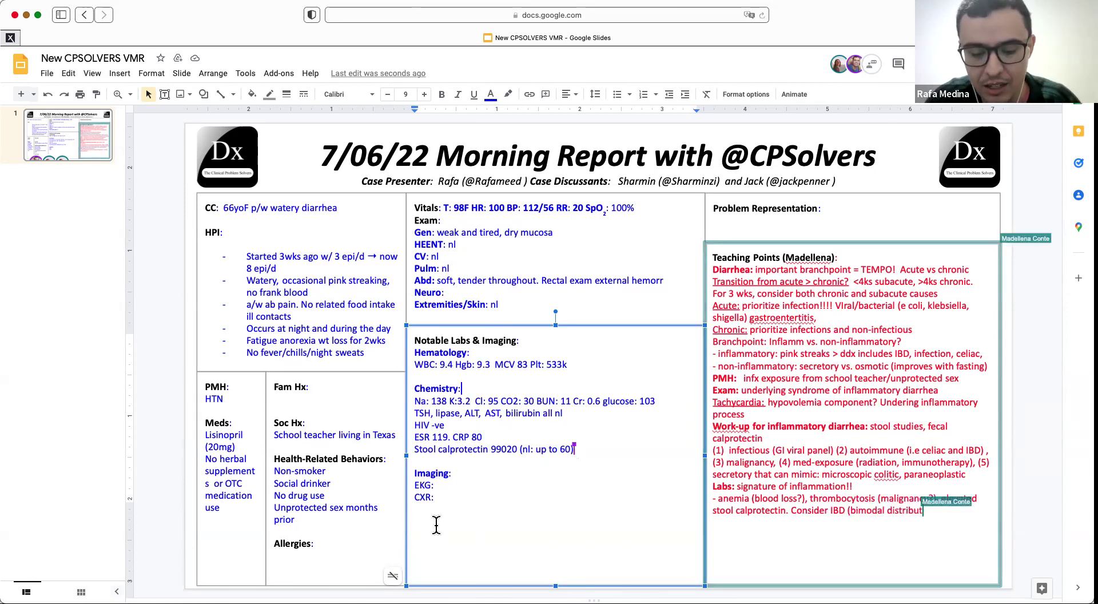
click(469, 461)
text(Infx study:)
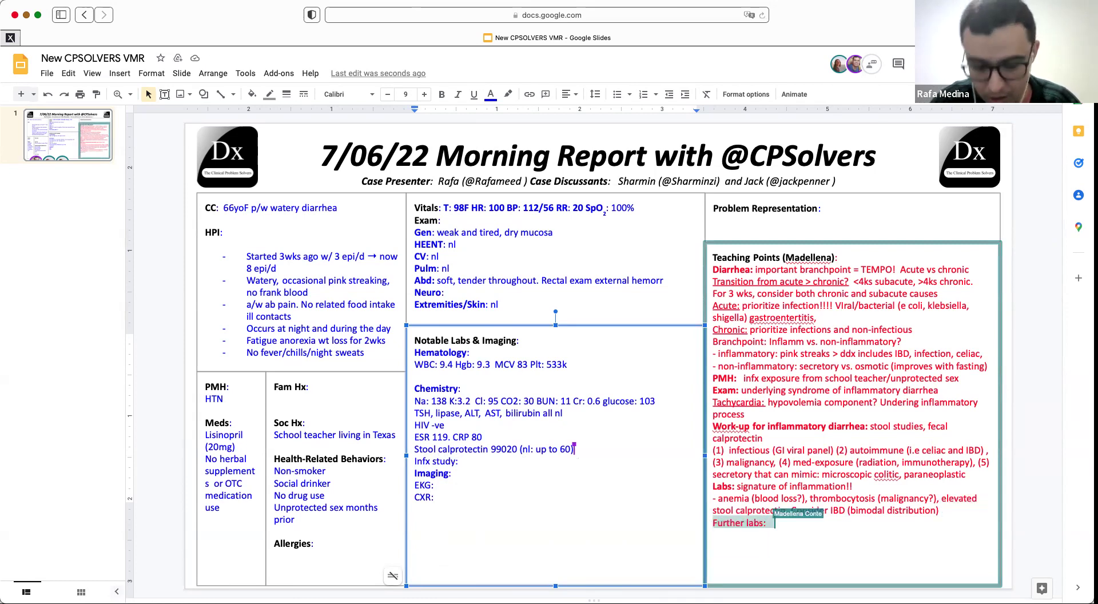
text(-ve)
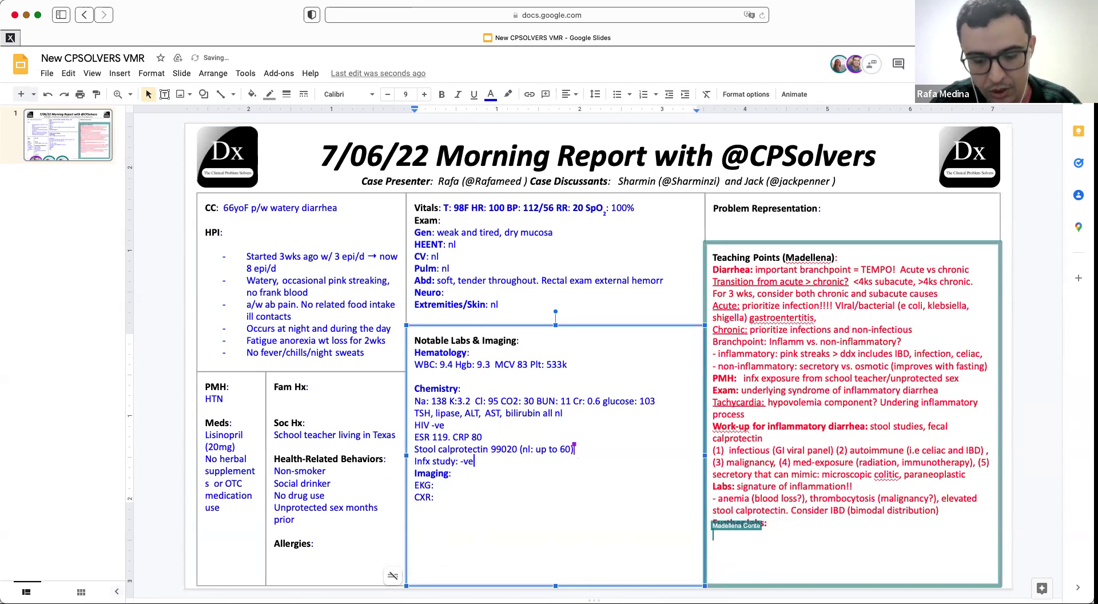
text( infx diarrhea pcr -ve)
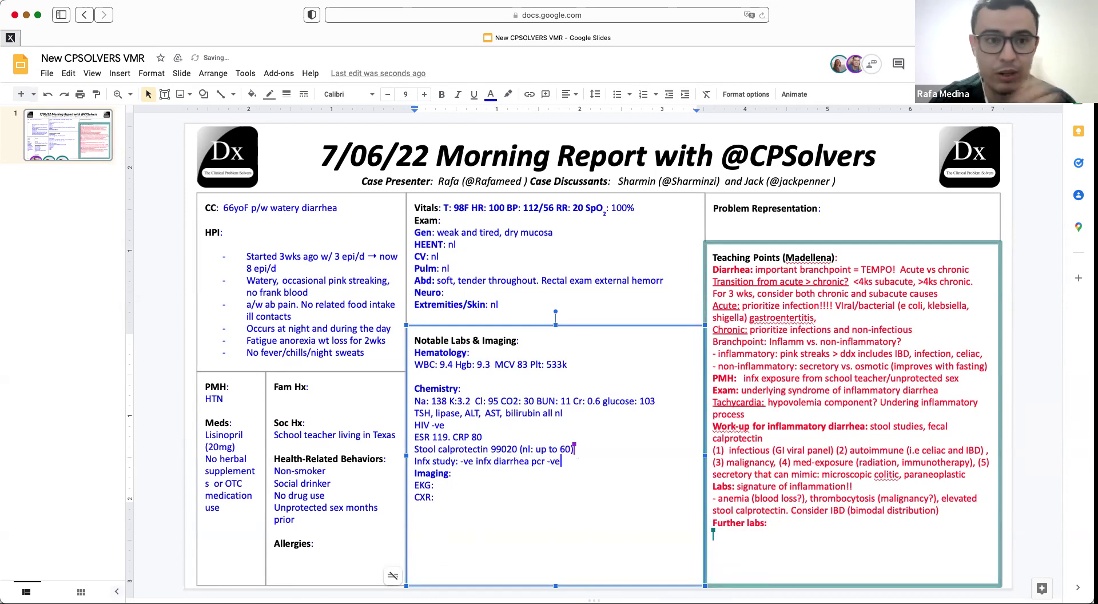
- Append "stool O&P -ve" to the end of the Infx study line
text( stoo)
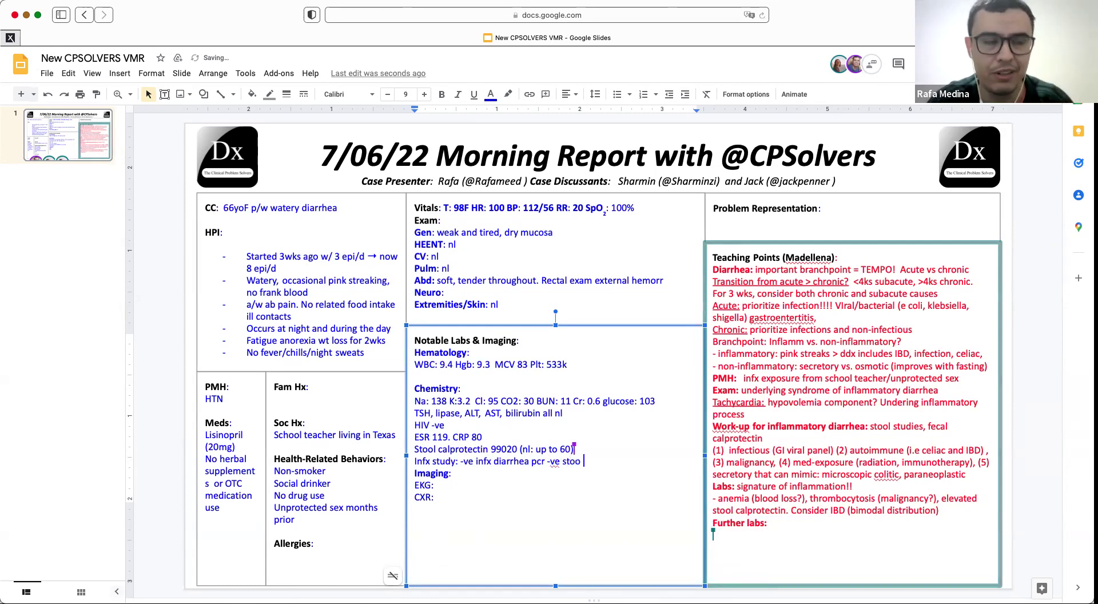
text(l O*P)
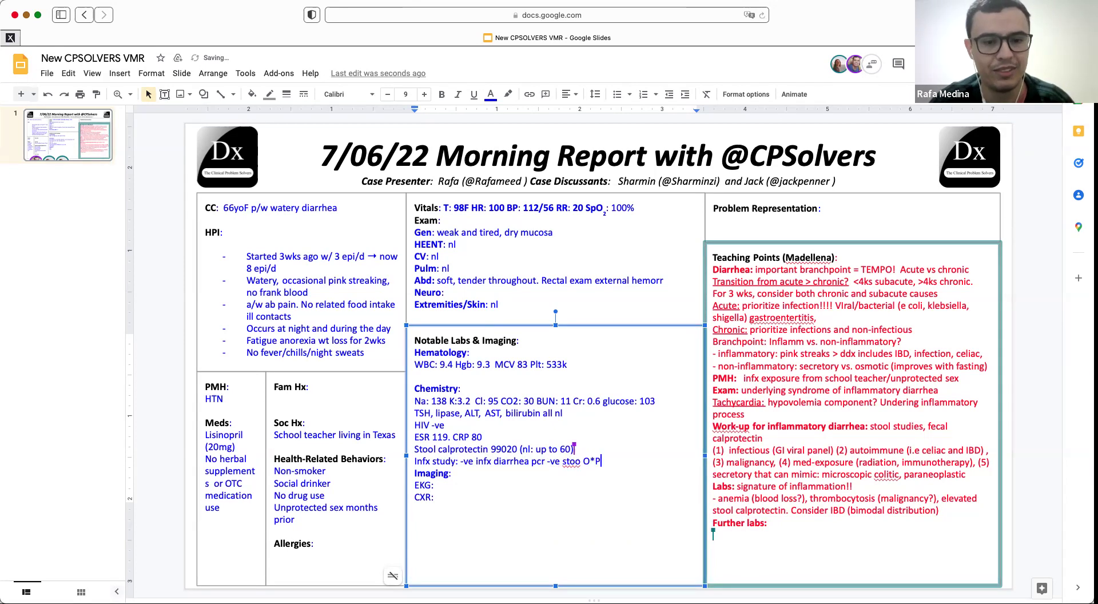
key(BackSpace)
key(BackSpace)
text(l O&P n-)
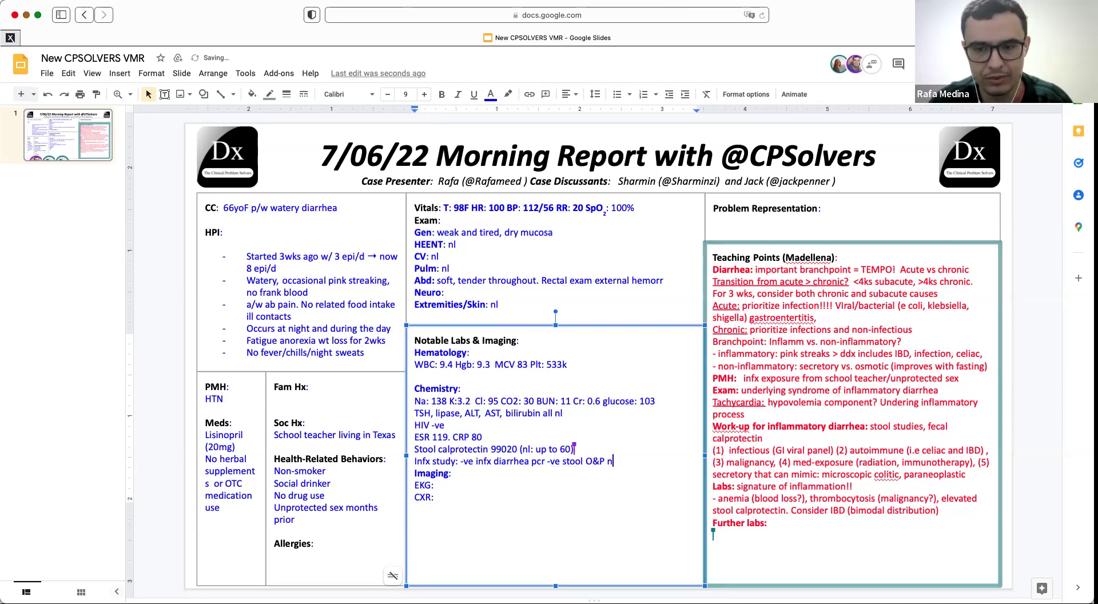
key(BackSpace)
key(BackSpace)
text(-ve)
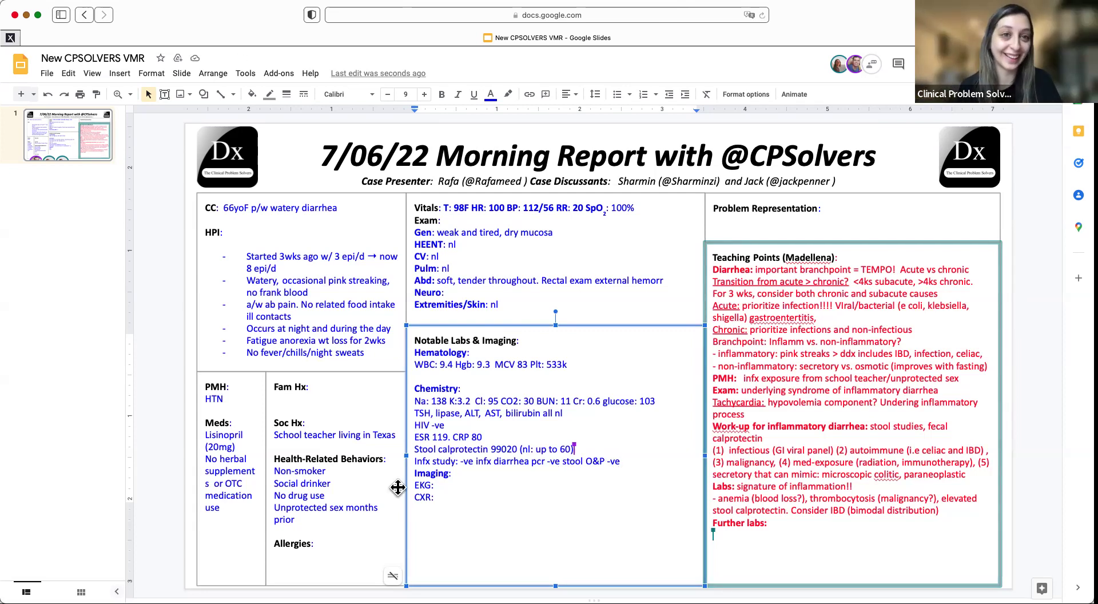
- Delete the empty Imaging, EKG and CXR labels, leaving blank space below the Infx study line
drag(435, 502, 413, 473)
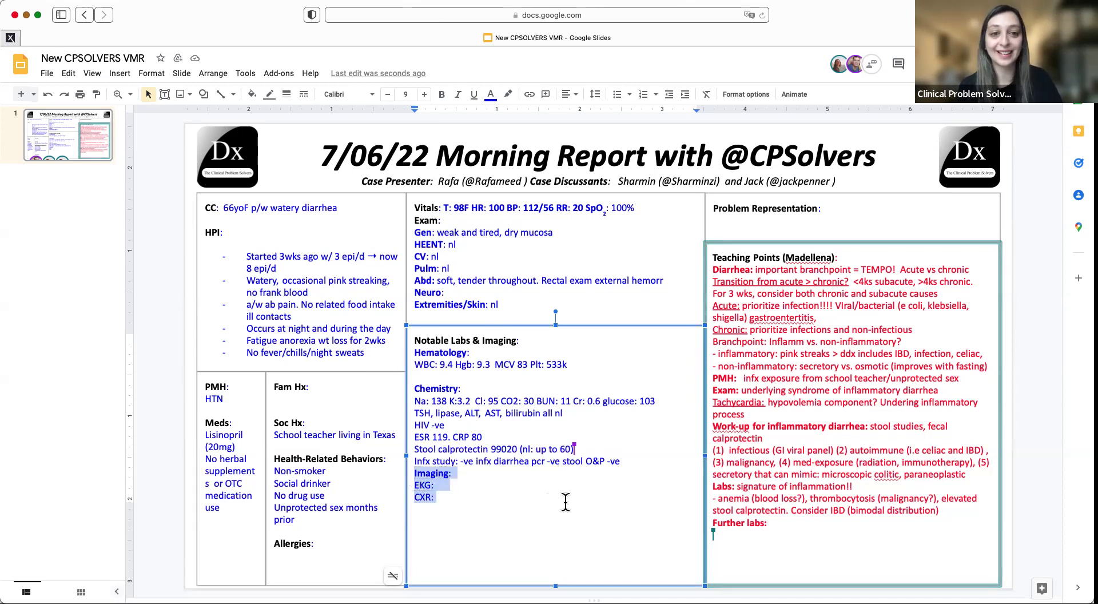
key(BackSpace)
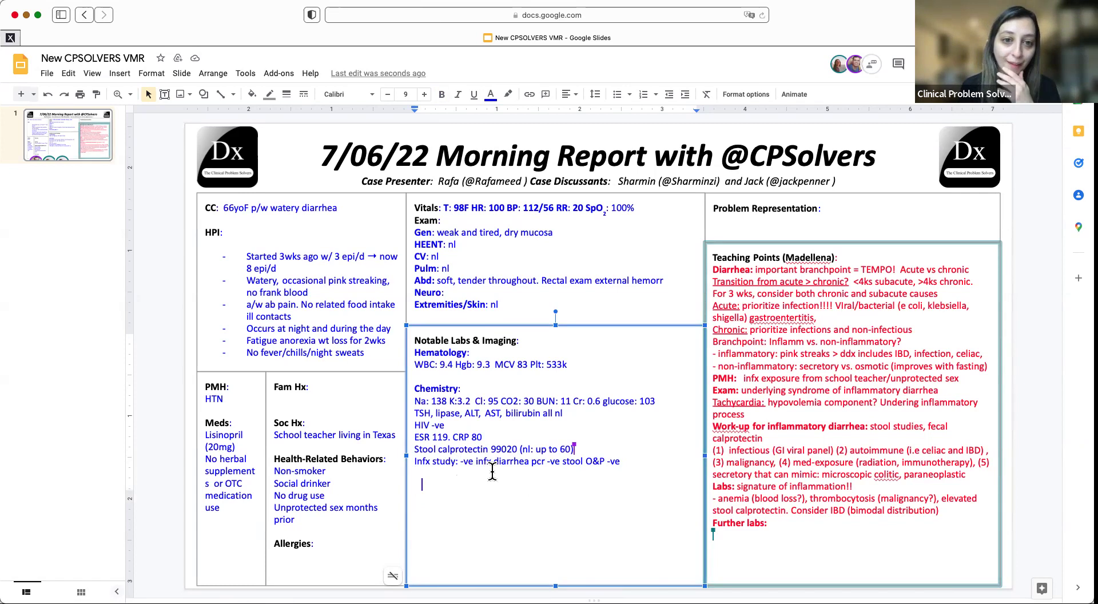
click(416, 486)
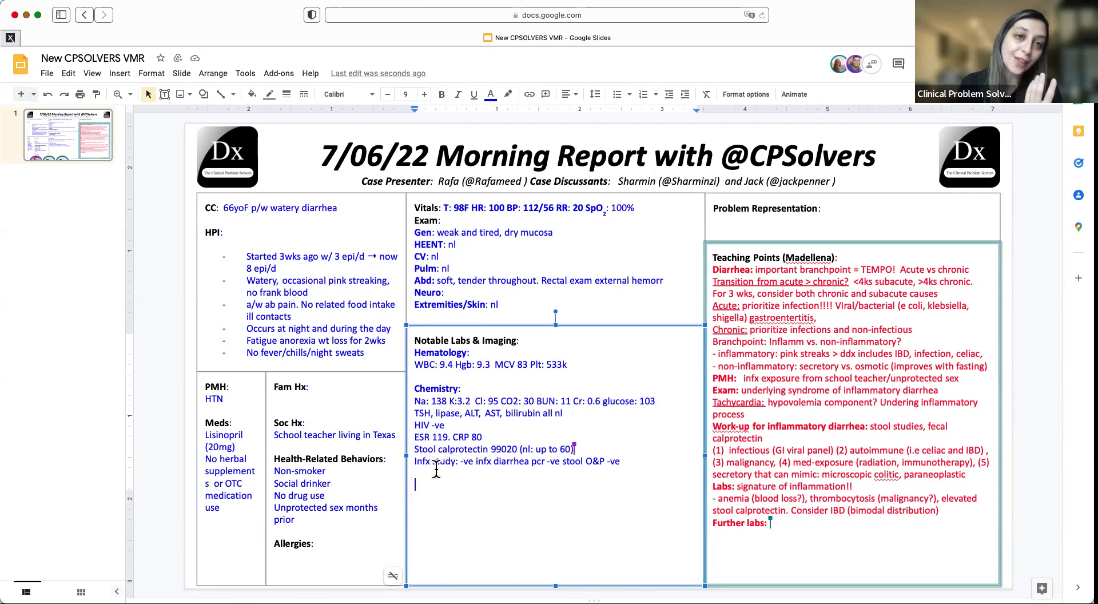
key(Return)
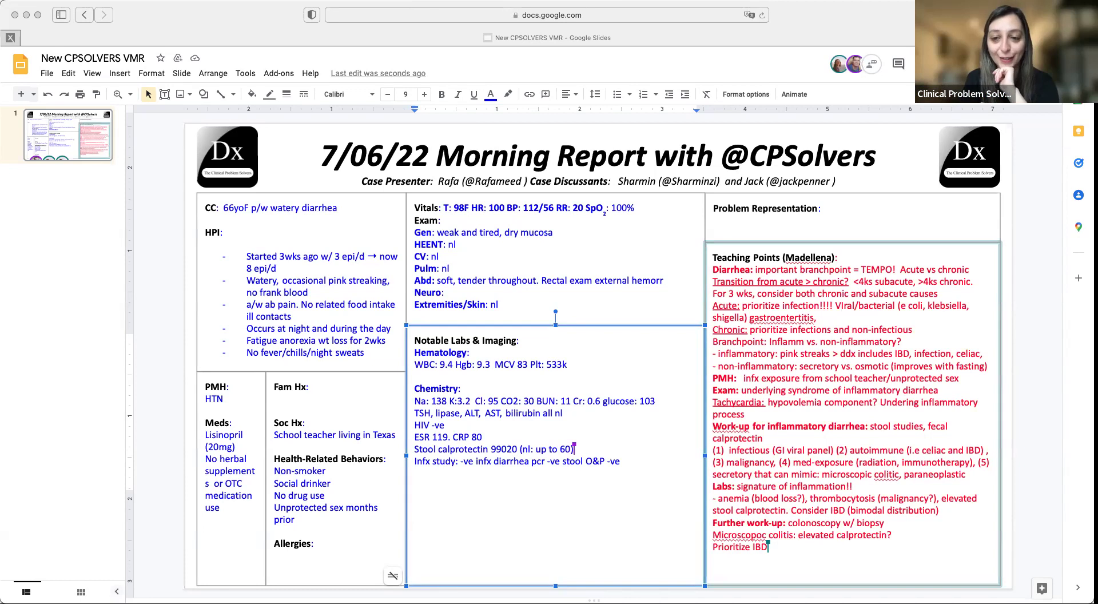
click(639, 461)
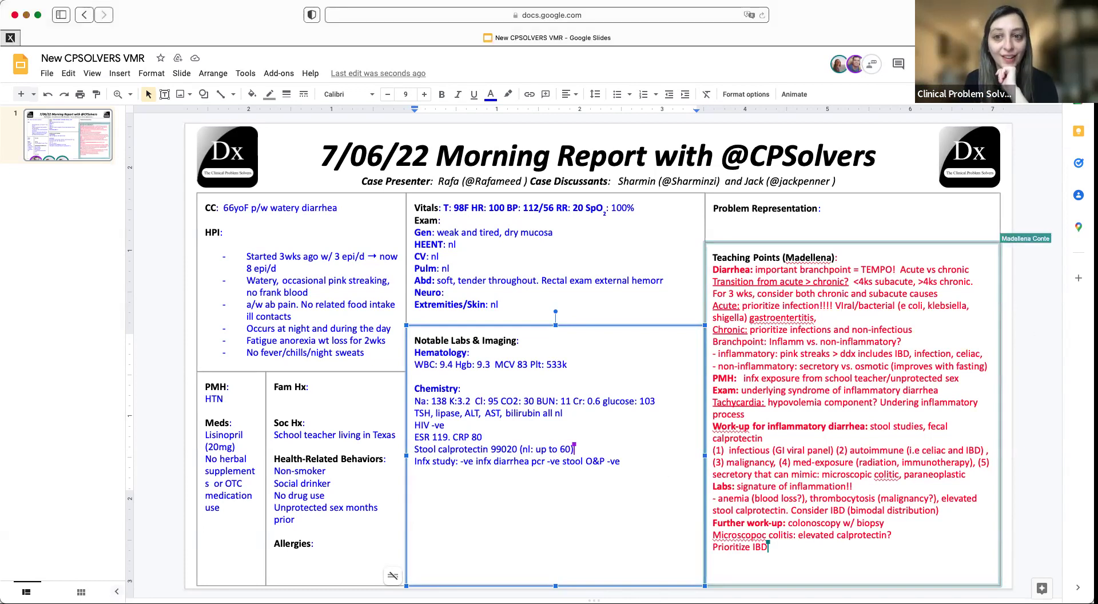
key(super+Tab)
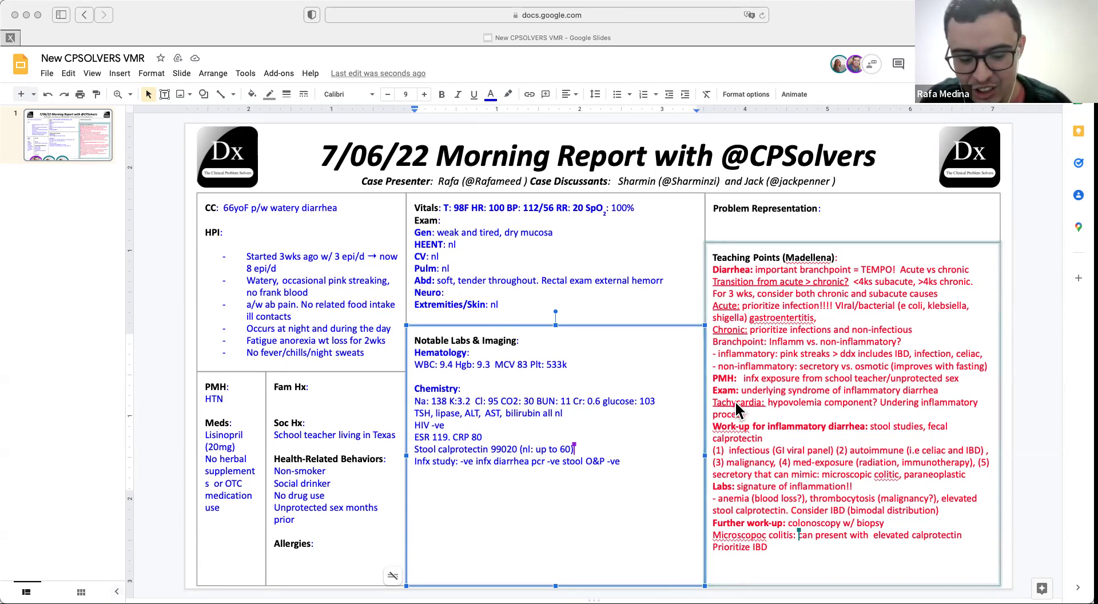
- Enter "Colonoscopy: superficial ulcerations. Nl intra?? muscosa" below the Infx study line, separated by a blank line
click(485, 483)
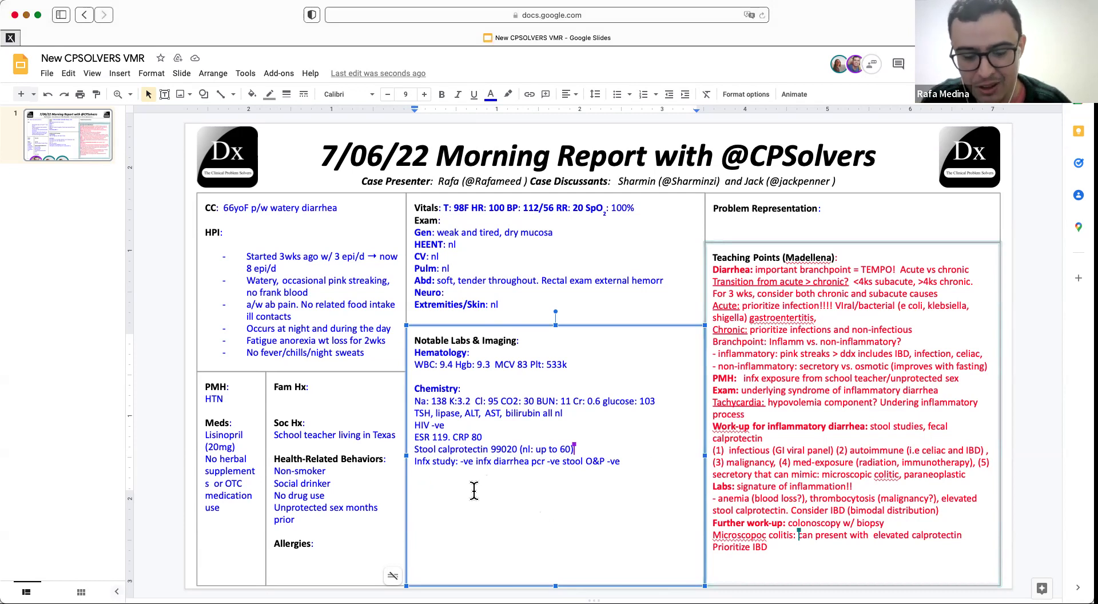
text(colo)
text(n)
text(oscopy: )
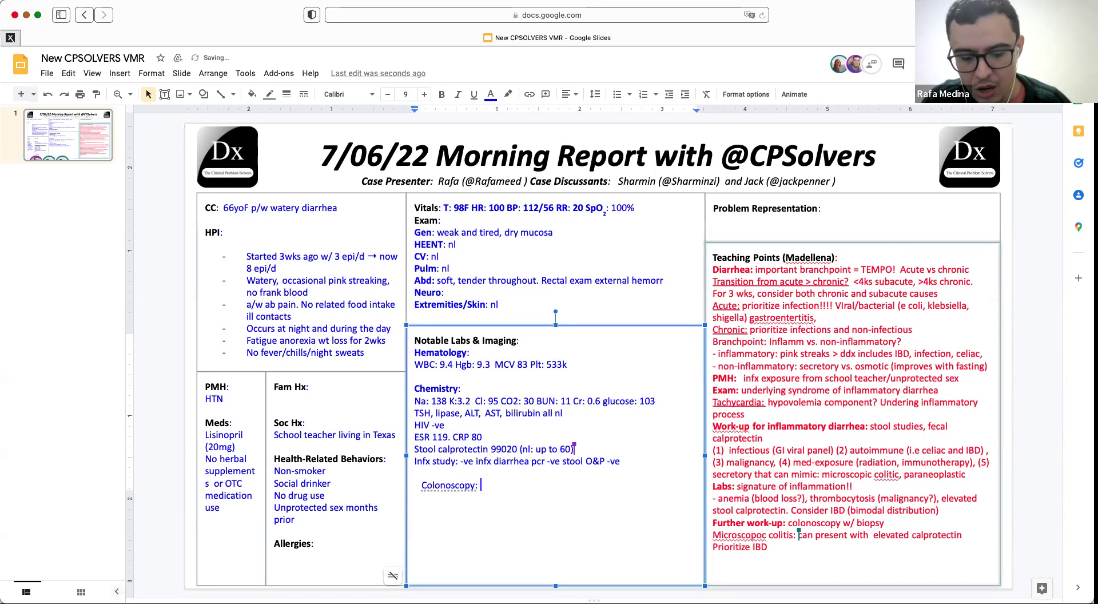
text(superficial ul)
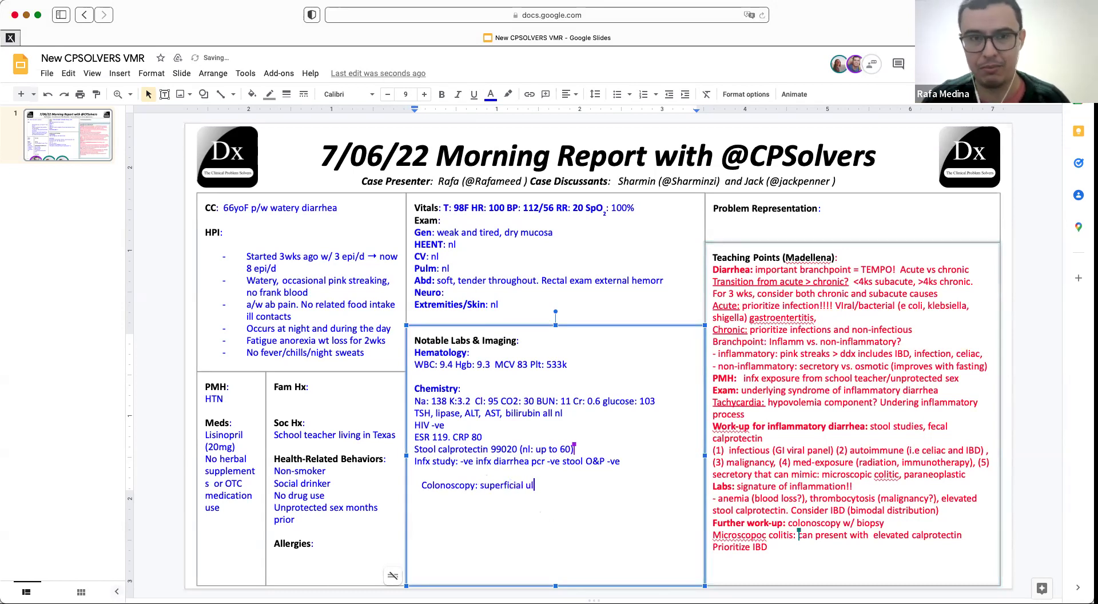
text(cerations. Nl in)
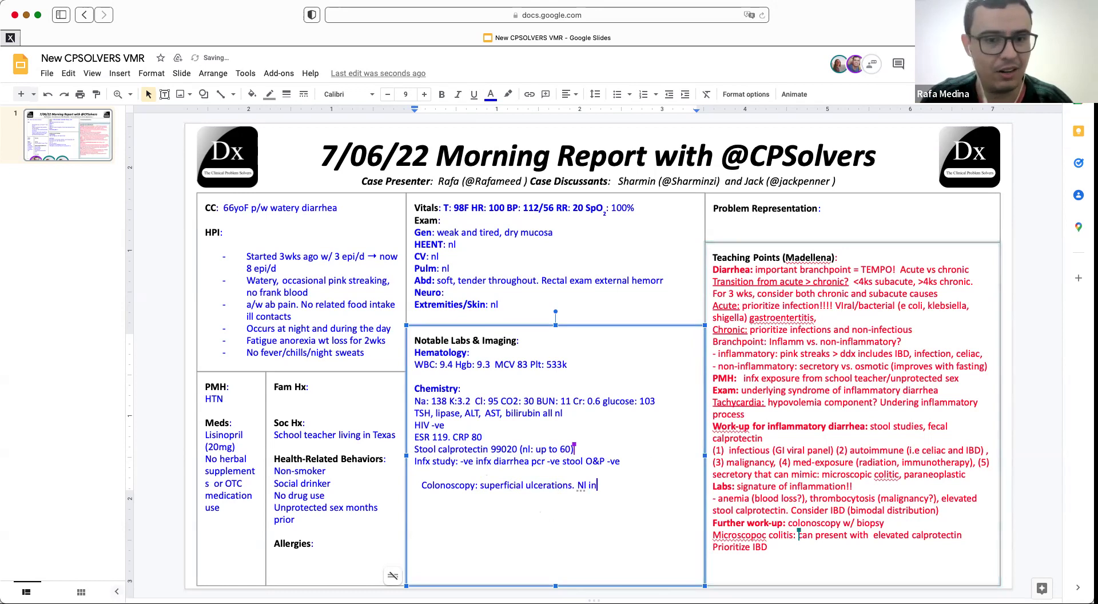
key(BackSpace)
key(BackSpace)
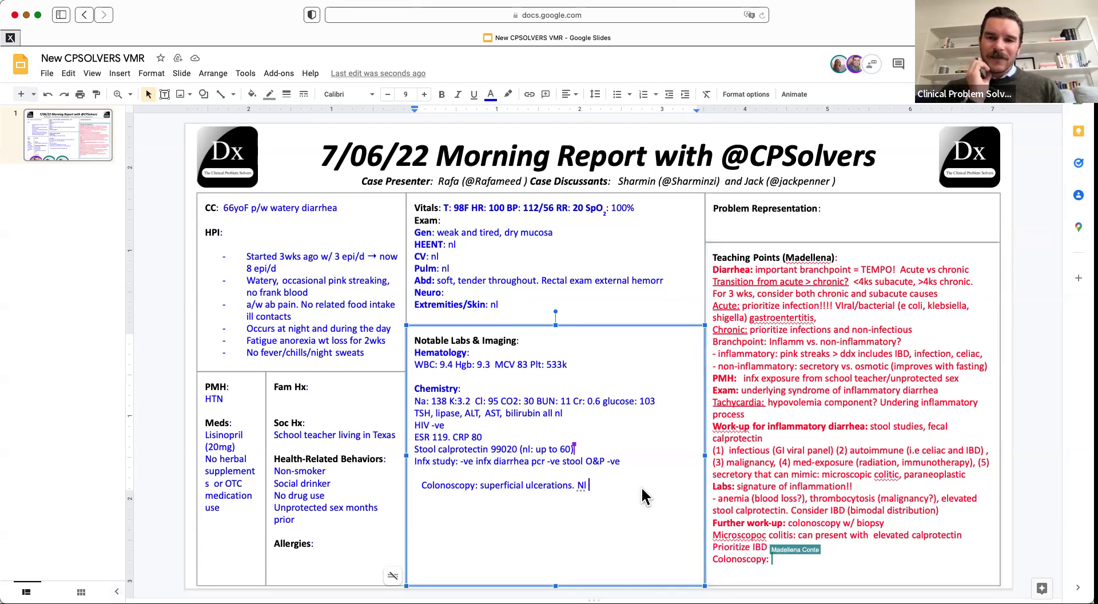
text(intra)
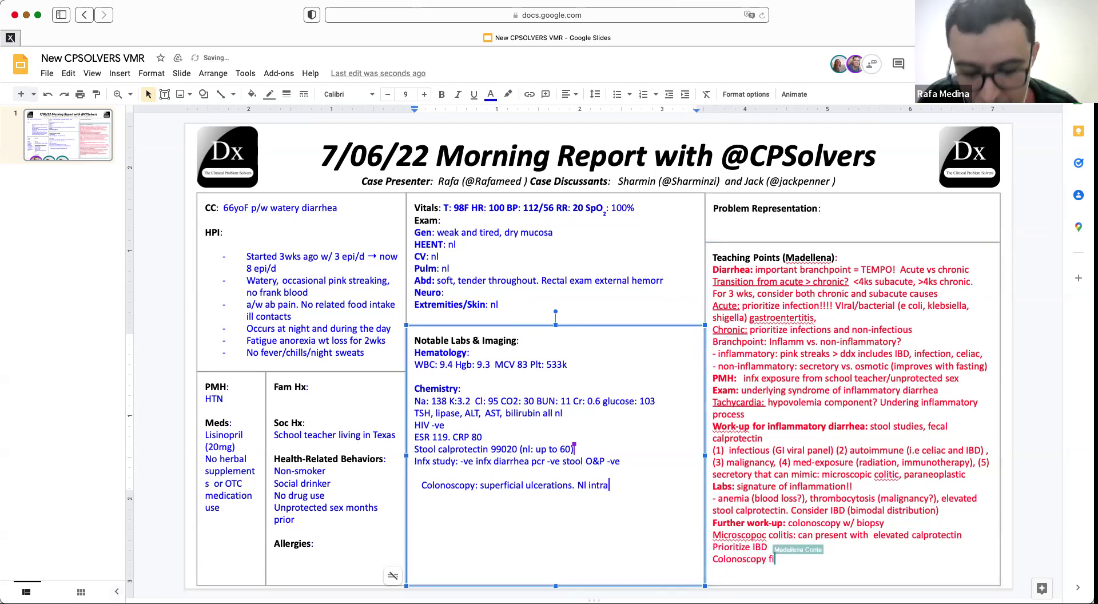
text(?? muscosa)
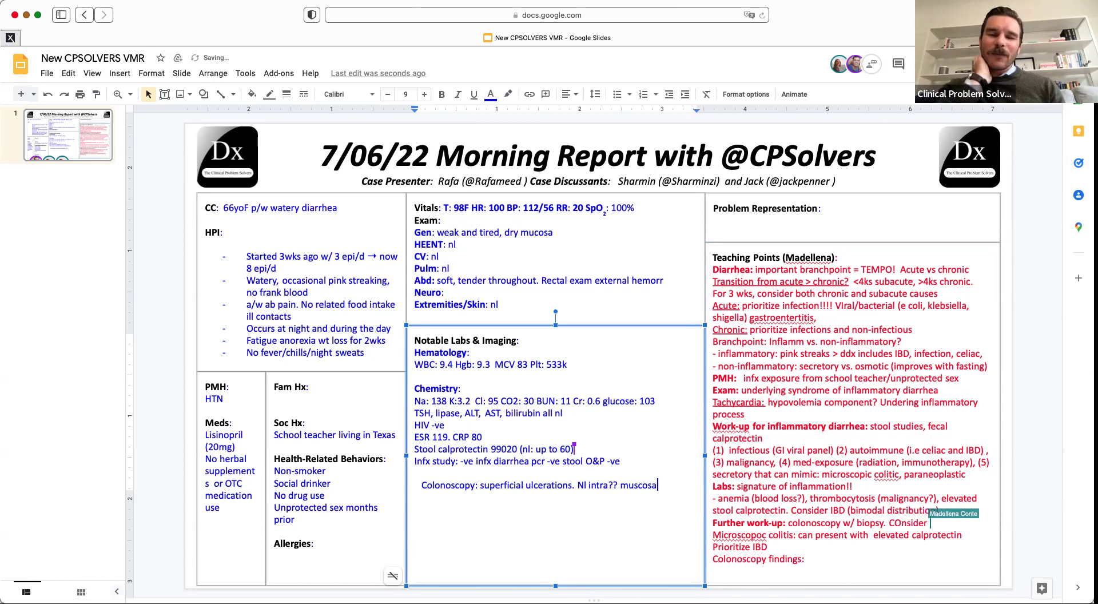
- Remove the leading indent of the Colonoscopy line, keeping the blank line above it
click(419, 485)
key(BackSpace)
key(Return)
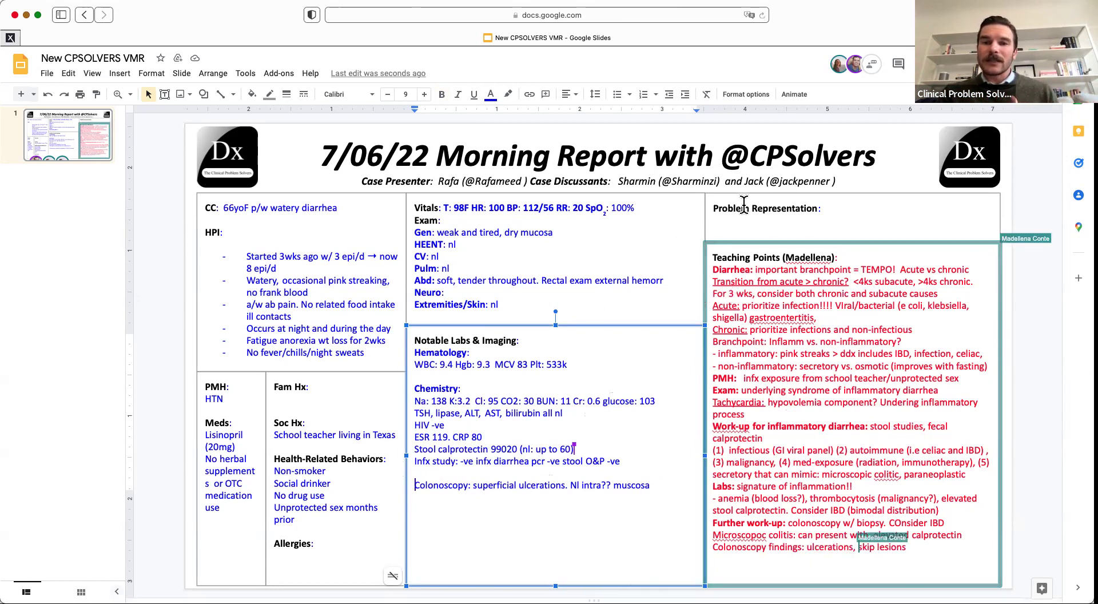
- Add the label "Final Dx:" on a new line below the Colonoscopy findings
click(653, 487)
key(Return)
text(Final Dx:)
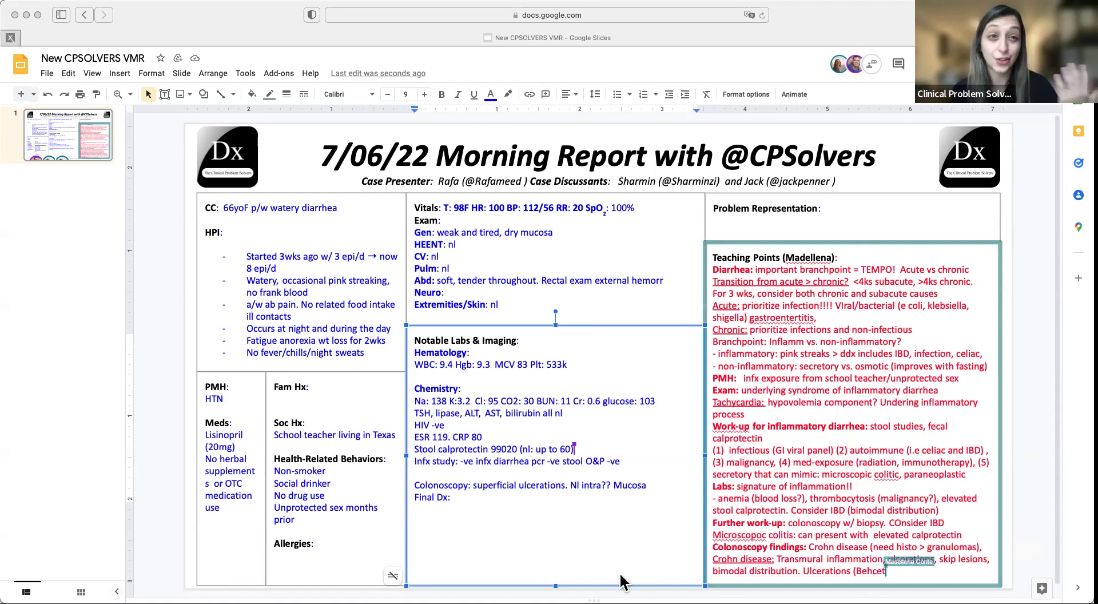
key(super+Tab)
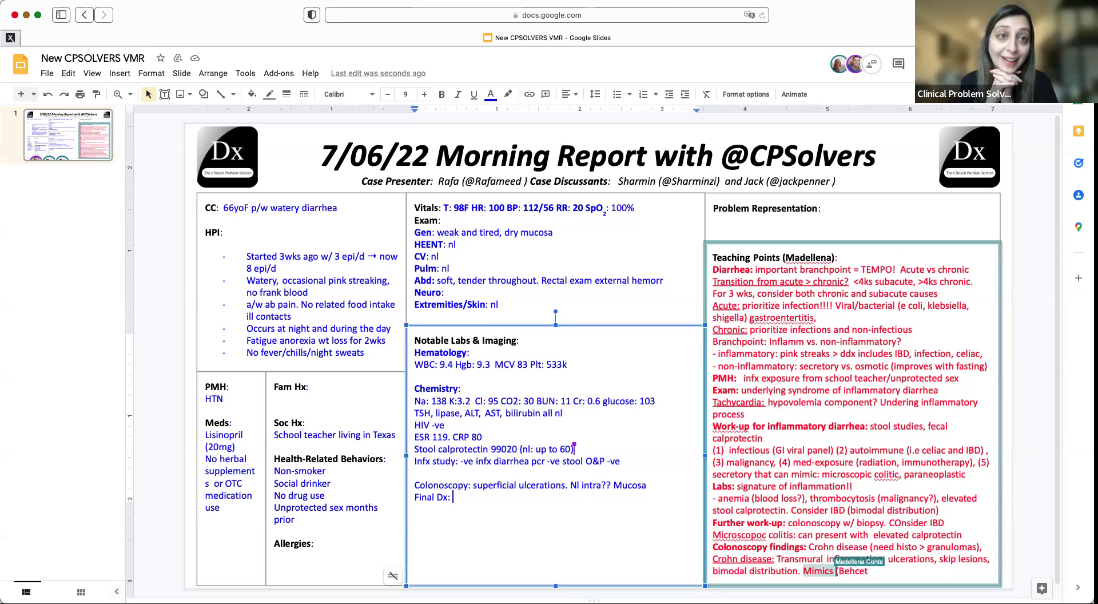
- Insert a "Biopsy:" line between the Colonoscopy findings and the Final Dx line
scroll(788, 365, down, 1)
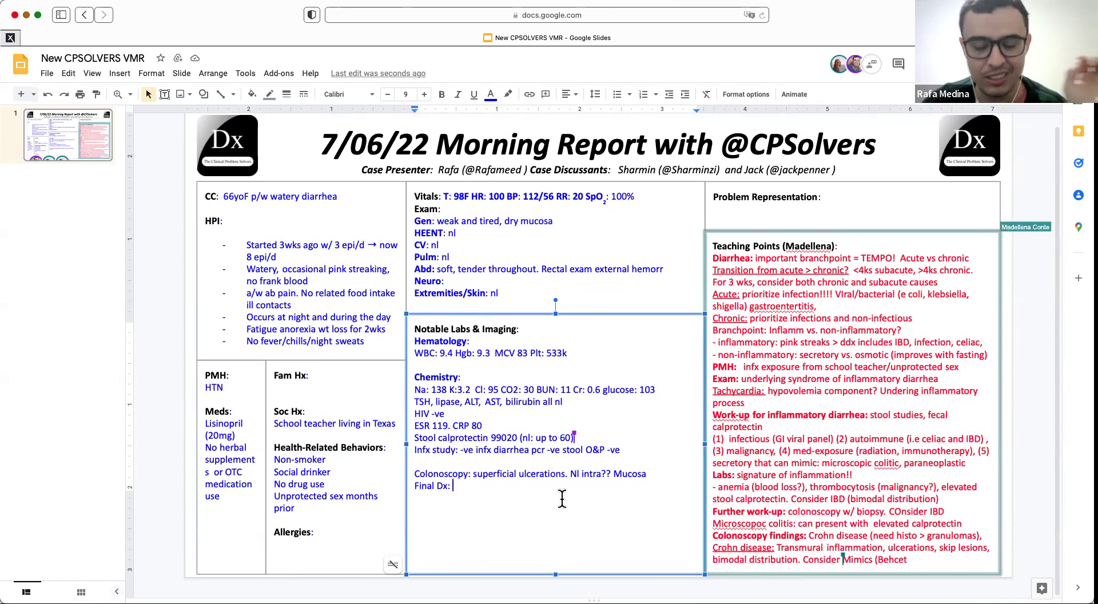
click(681, 478)
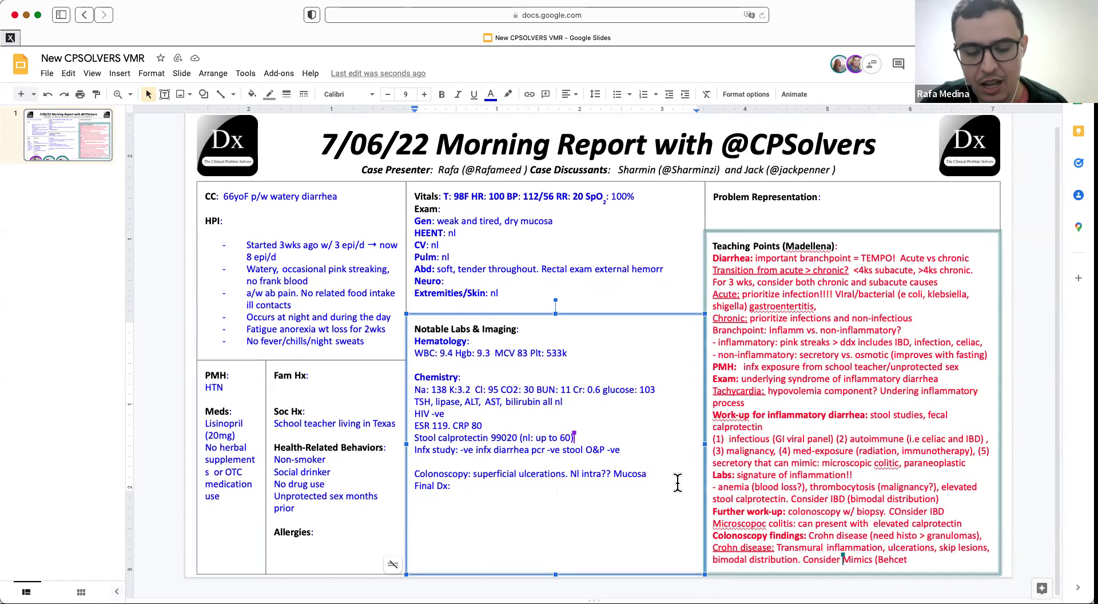
key(Return)
key(BackSpace)
text(biopsy:)
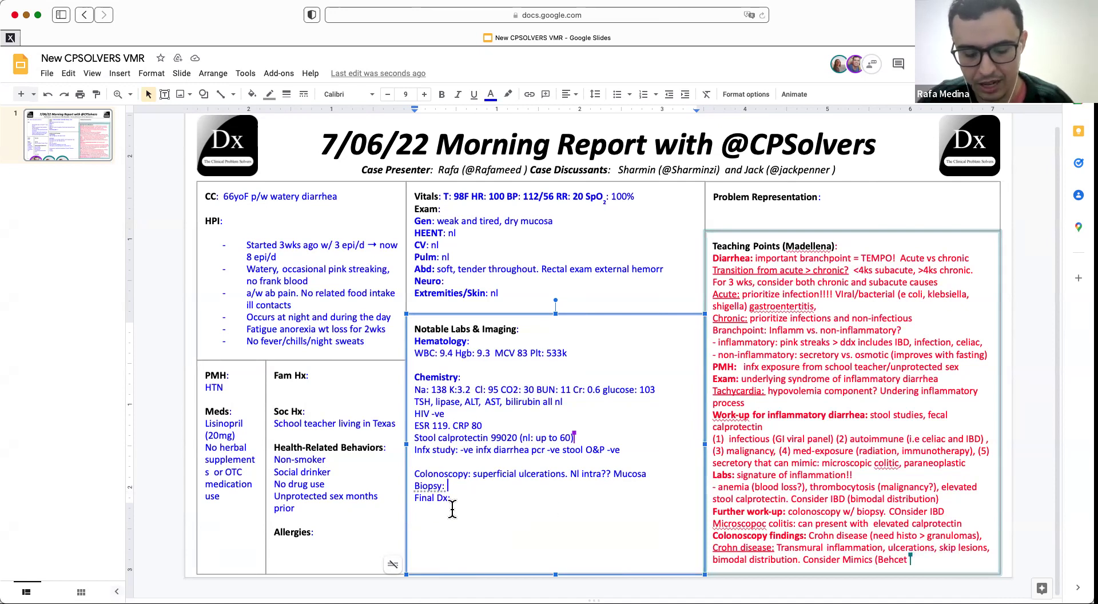
- Enter "Crohn's Disease" as the final diagnosis after the Final Dx label
click(479, 500)
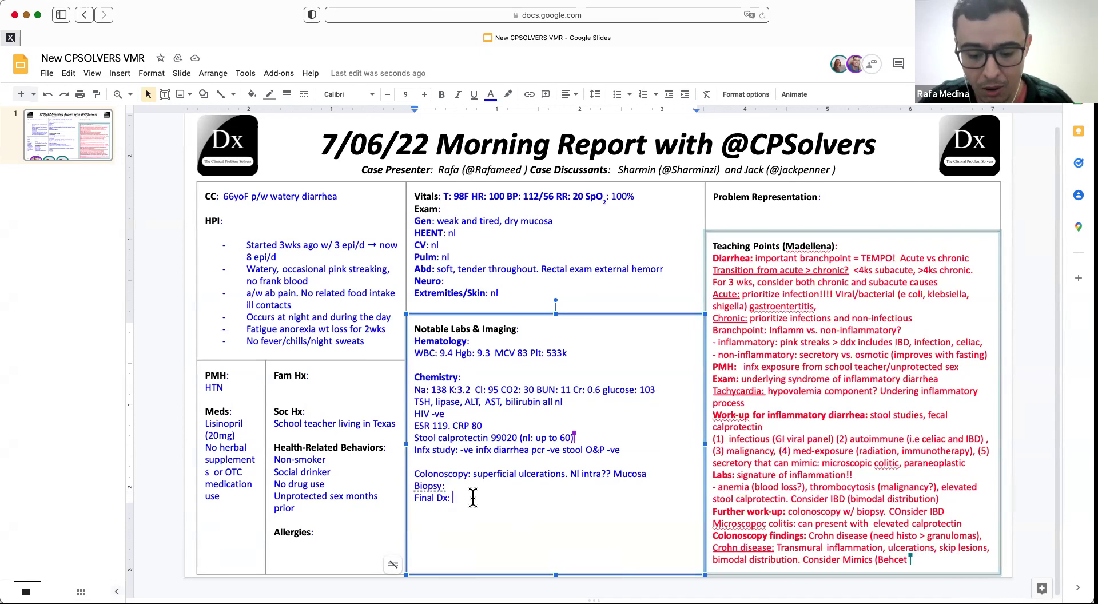
text(Crohn's)
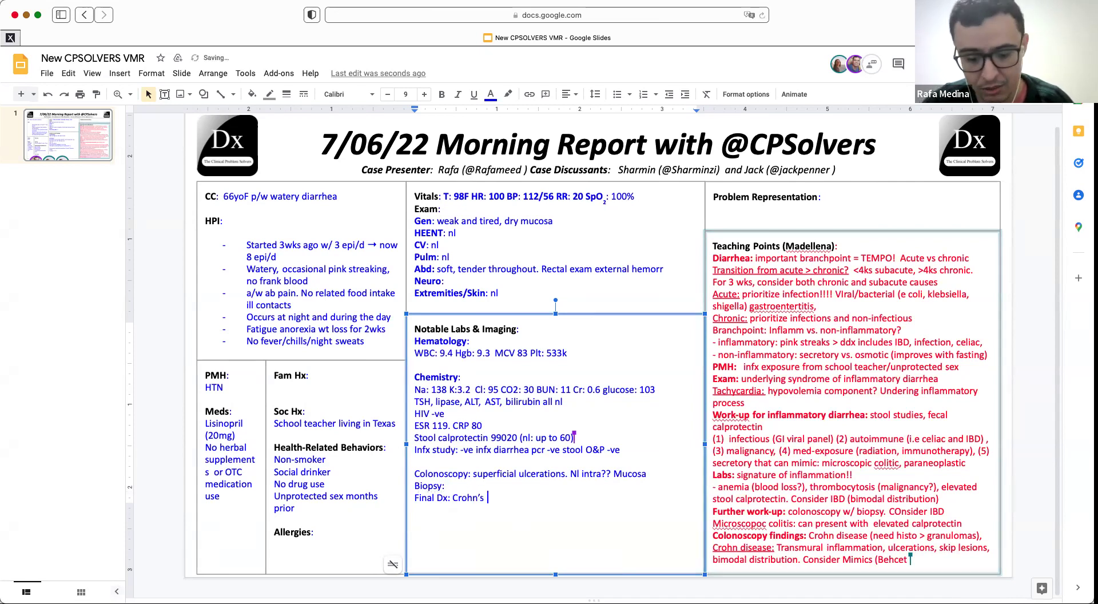
text( Disease)
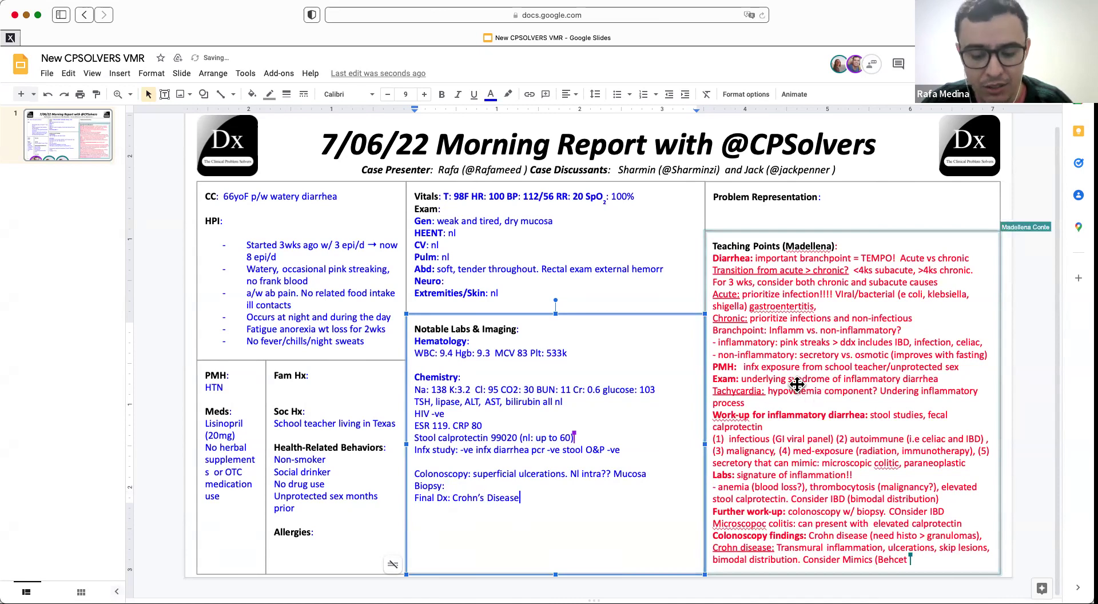
key(super+Tab)
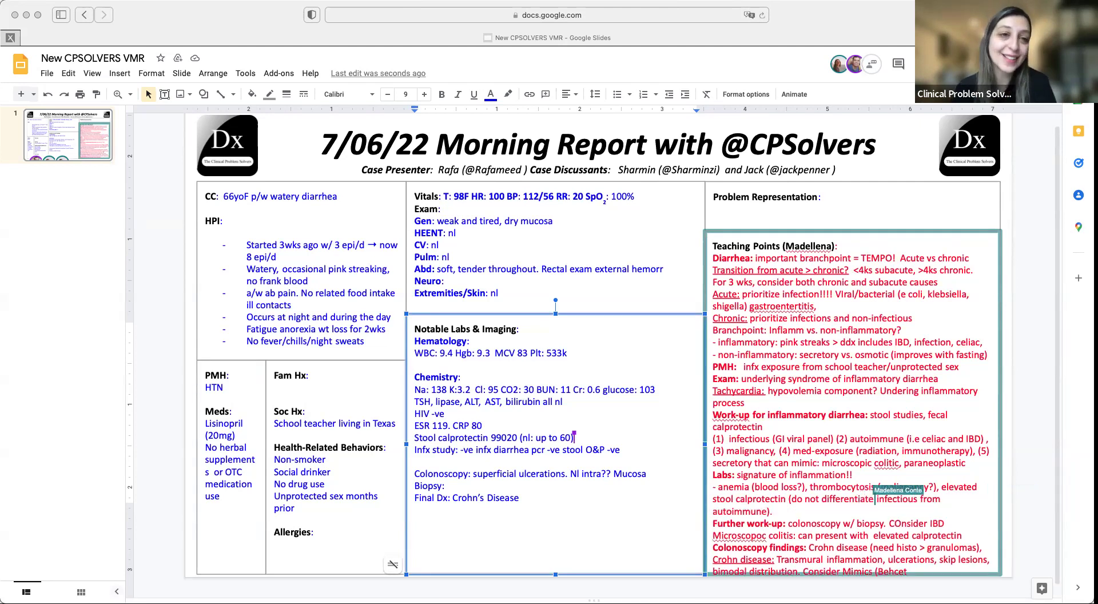
click(556, 511)
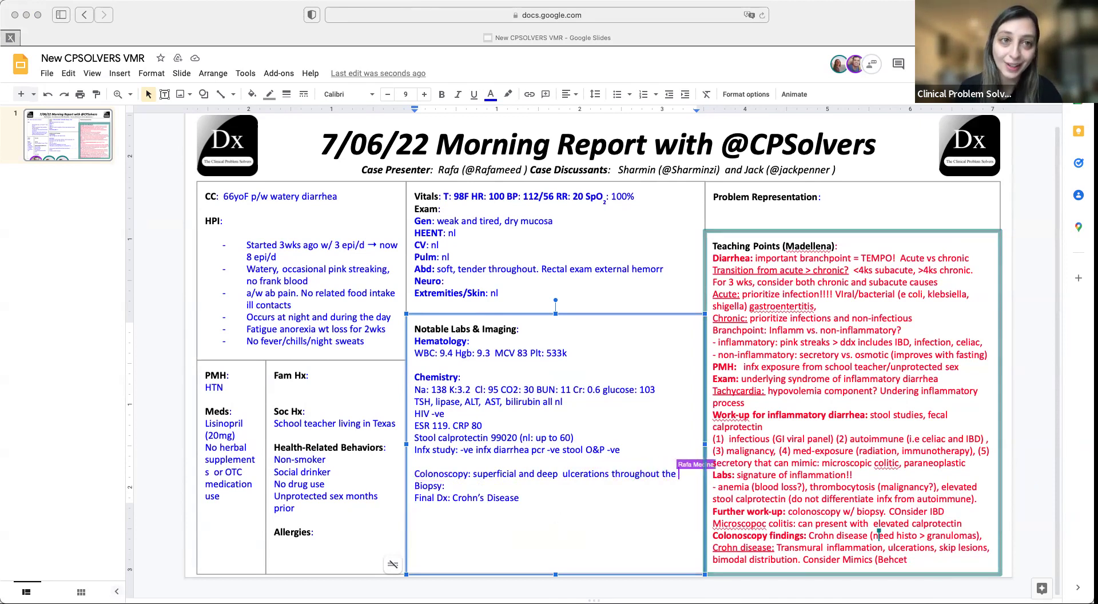
click(735, 490)
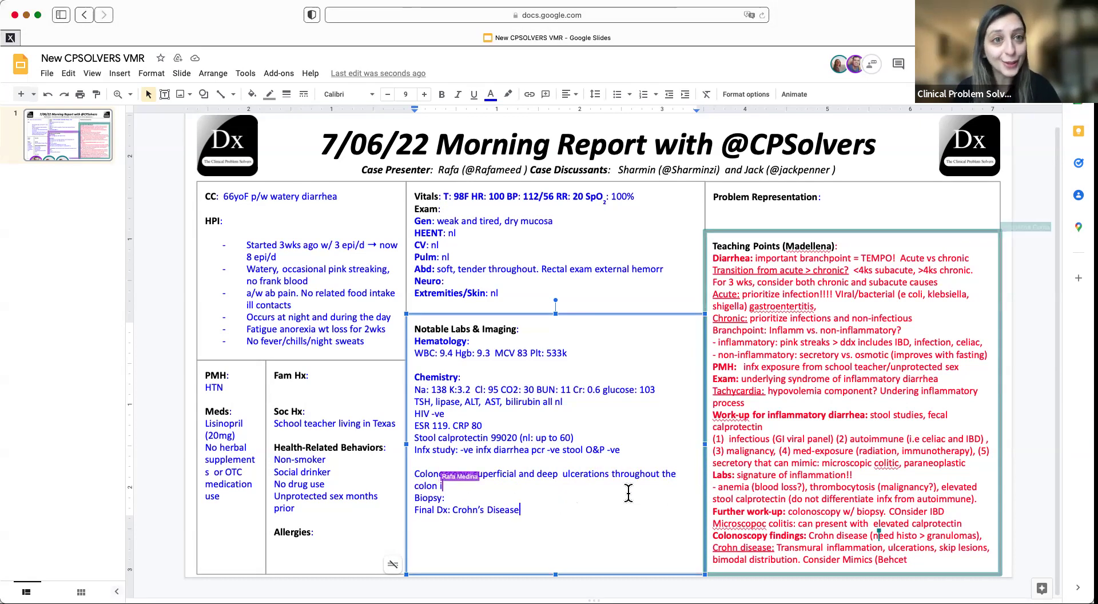
click(570, 497)
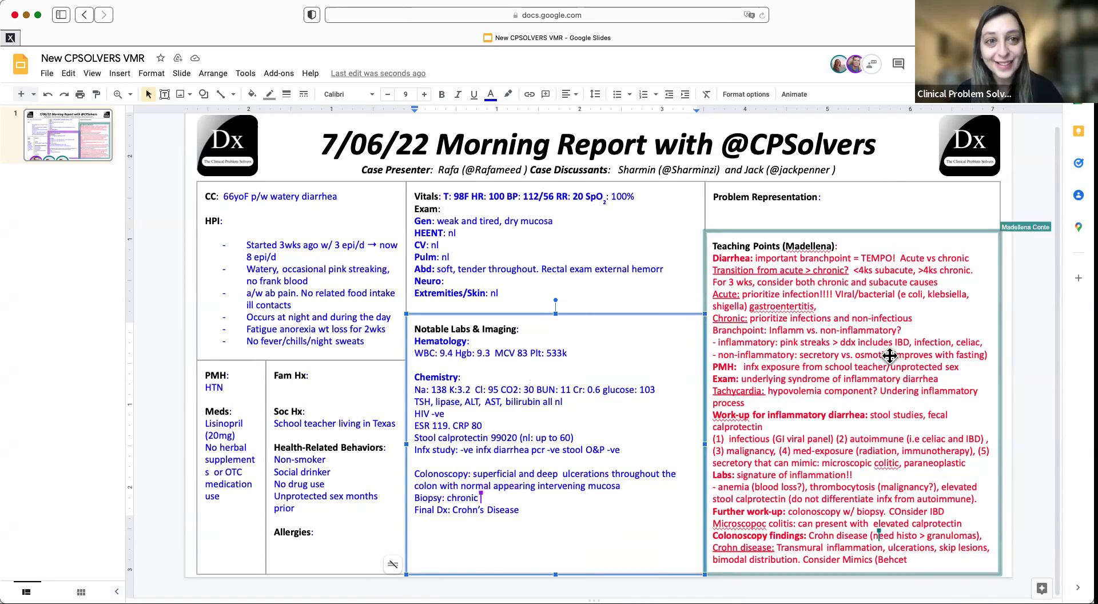
click(812, 210)
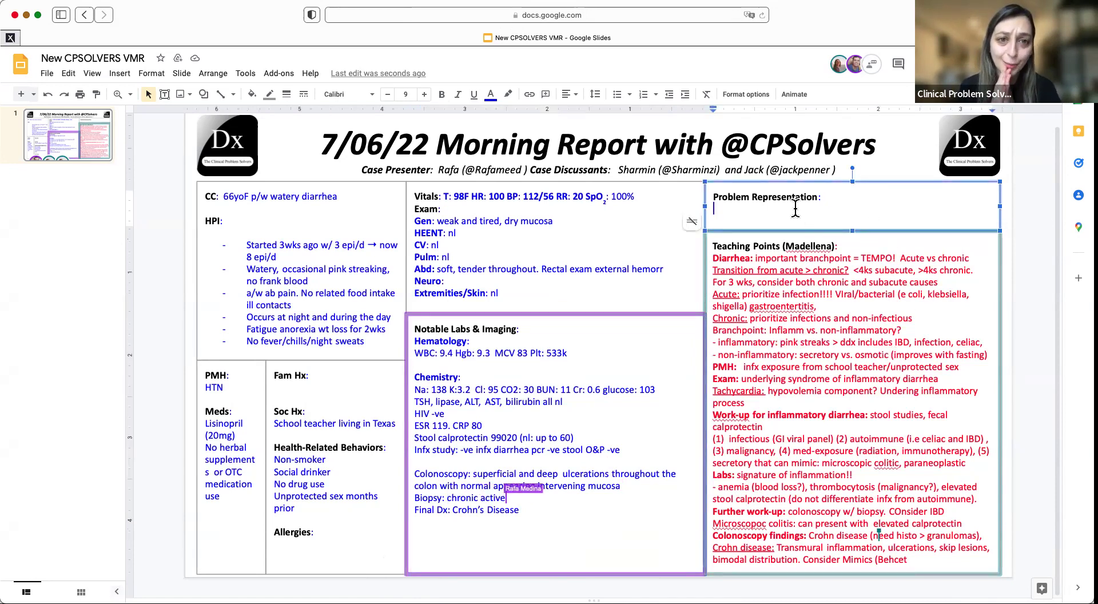
- Make the whole "Final Dx: Crohn's Disease" line bold
double_click(507, 510)
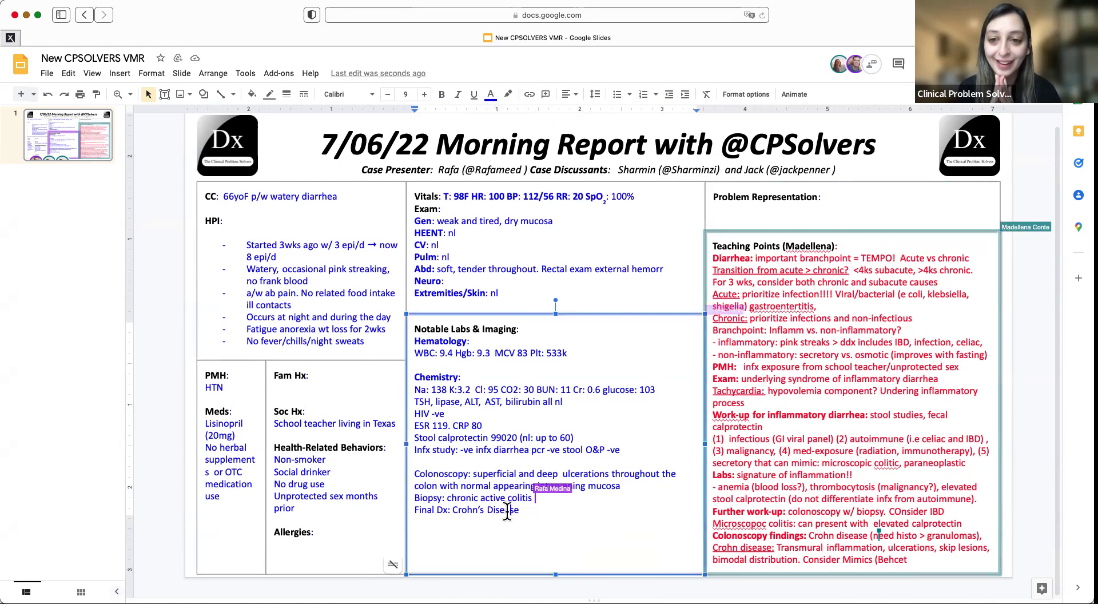
triple_click(486, 510)
key(ctrl+b)
click(550, 510)
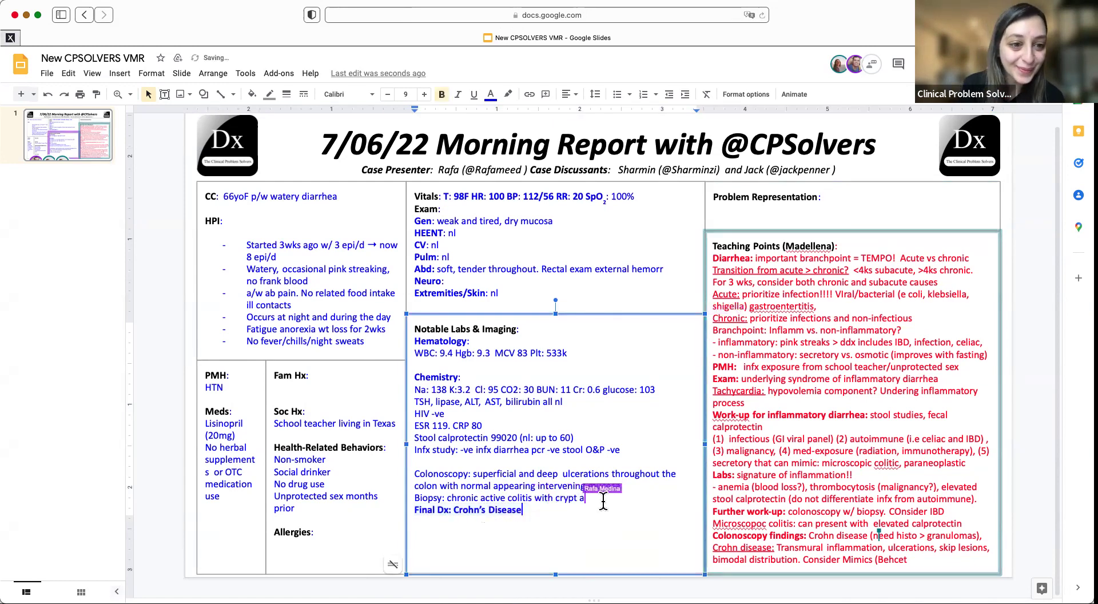
- Make the "Colonoscopy:" and "Biopsy:" labels bold, leaving their findings in regular weight
drag(414, 498, 414, 473)
key(ctrl+b)
key(ctrl+b)
click(541, 512)
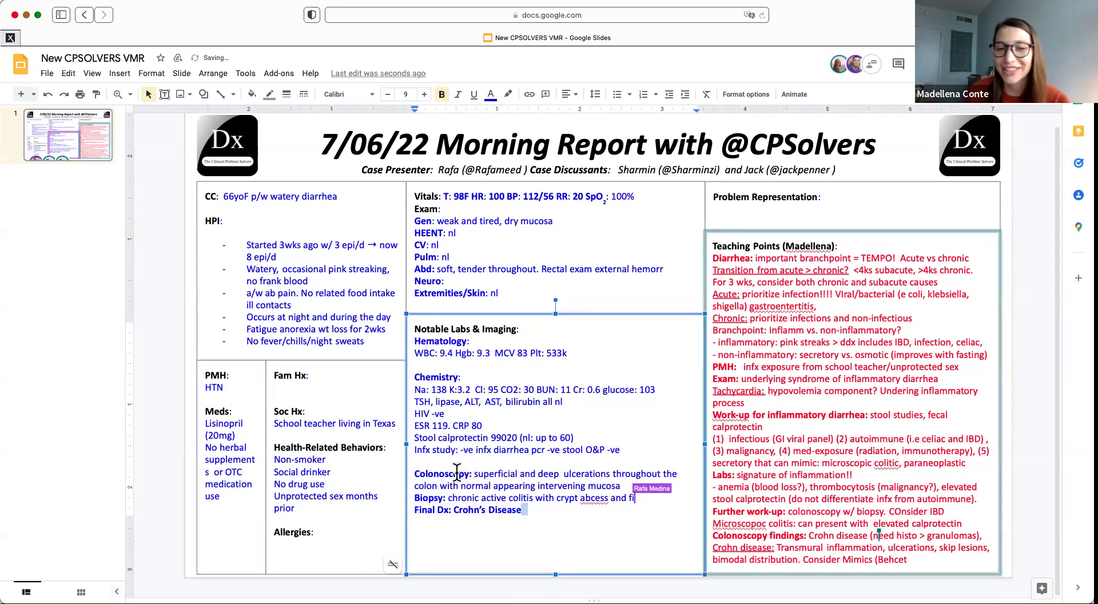
- Begin the text under the Problem Representation heading with "66yoF", removing the trial wording after it
click(801, 207)
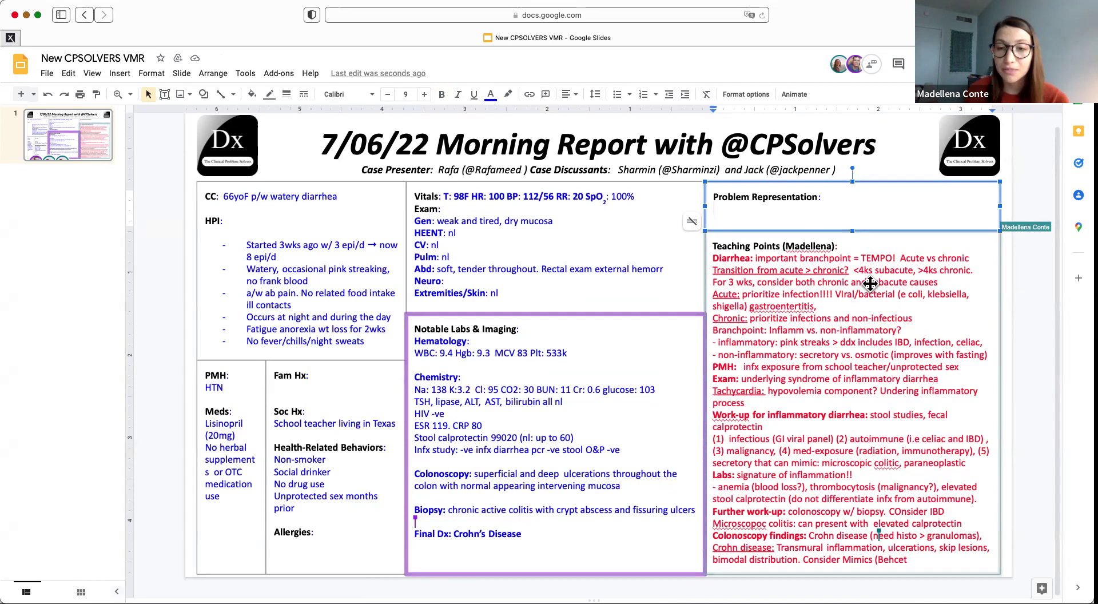
text(66)
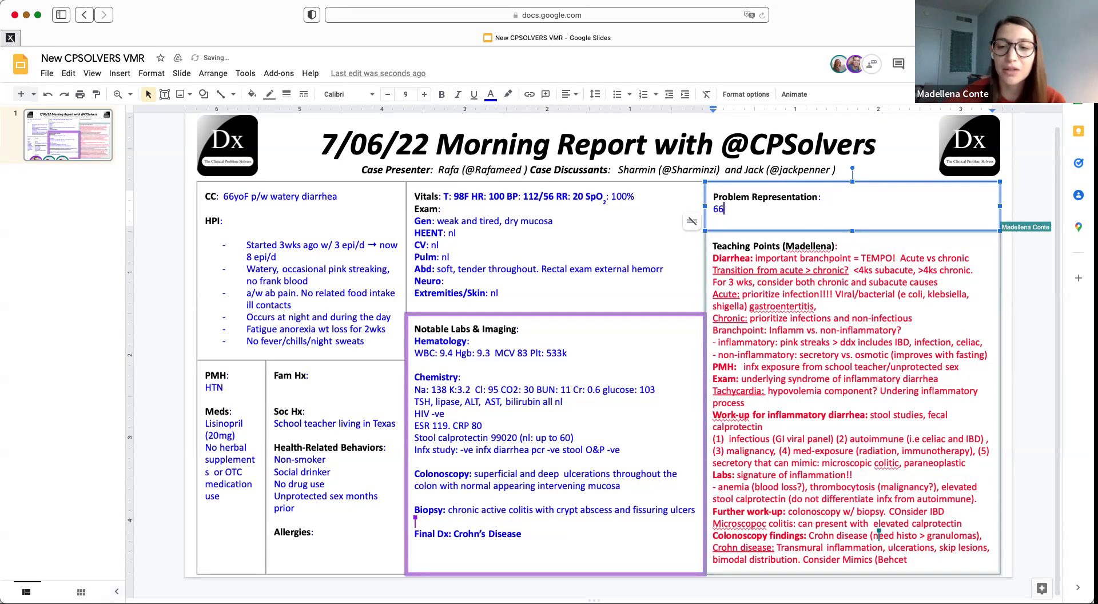
text(yoF with P)
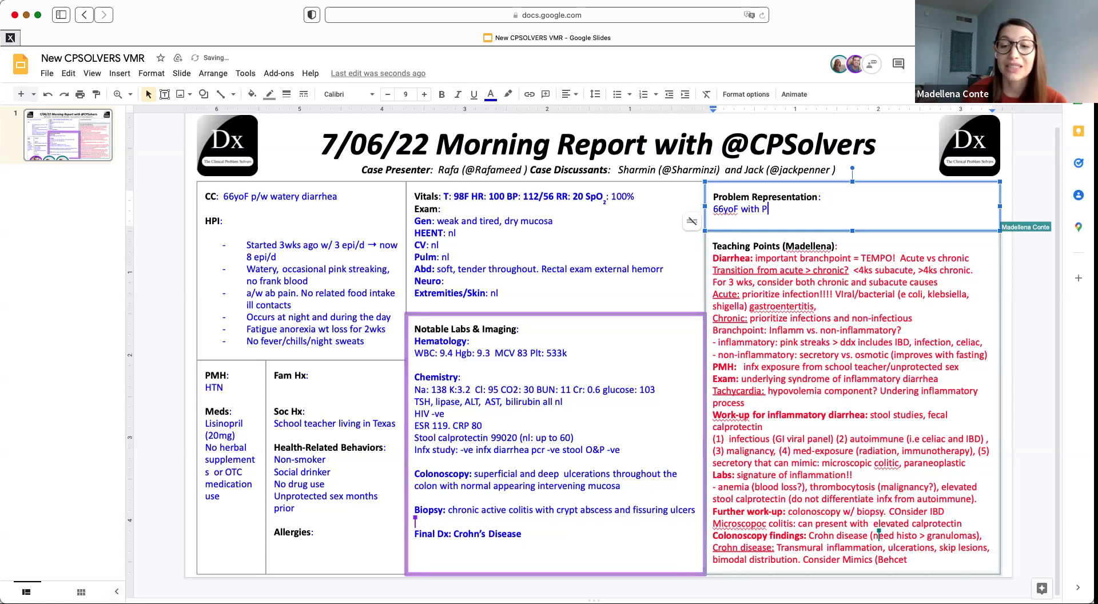
key(BackSpace)
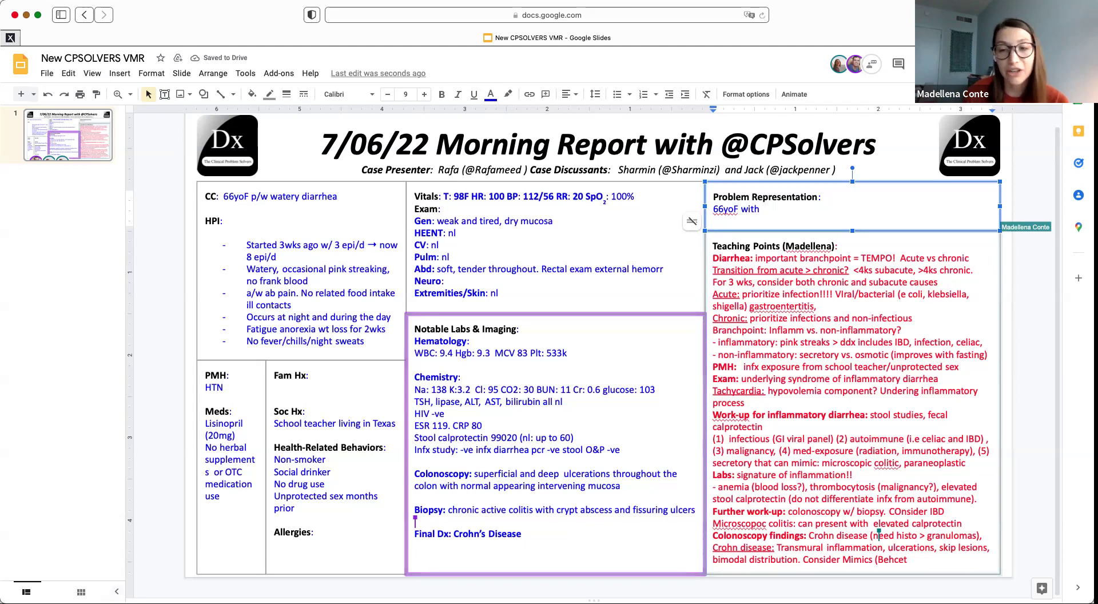
key(BackSpace)
key(BackSpace)
key(BackSpace)
key(BackSpace)
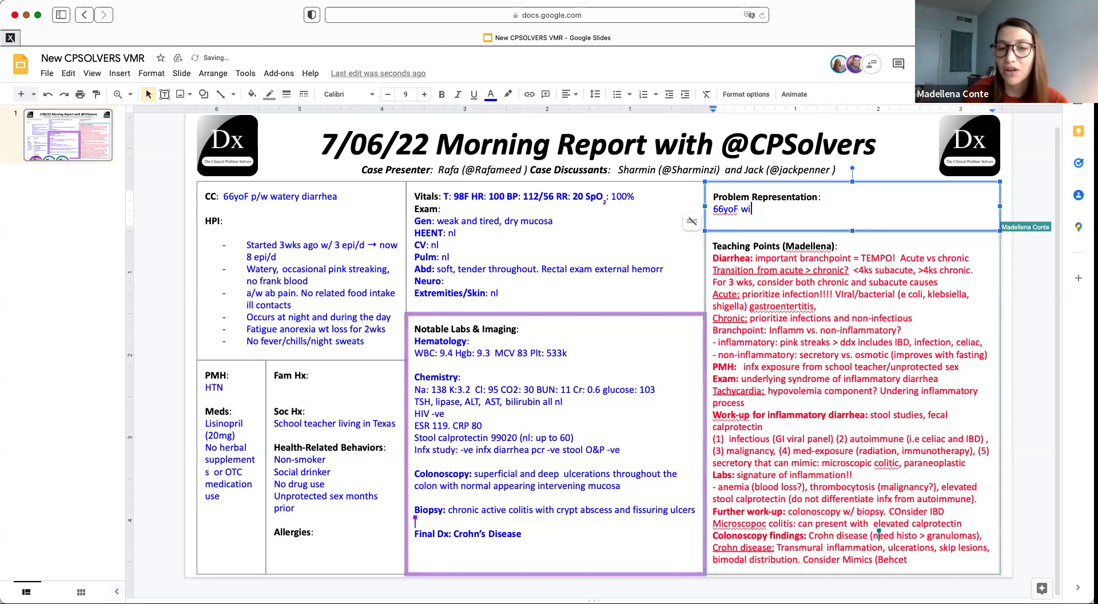
key(BackSpace)
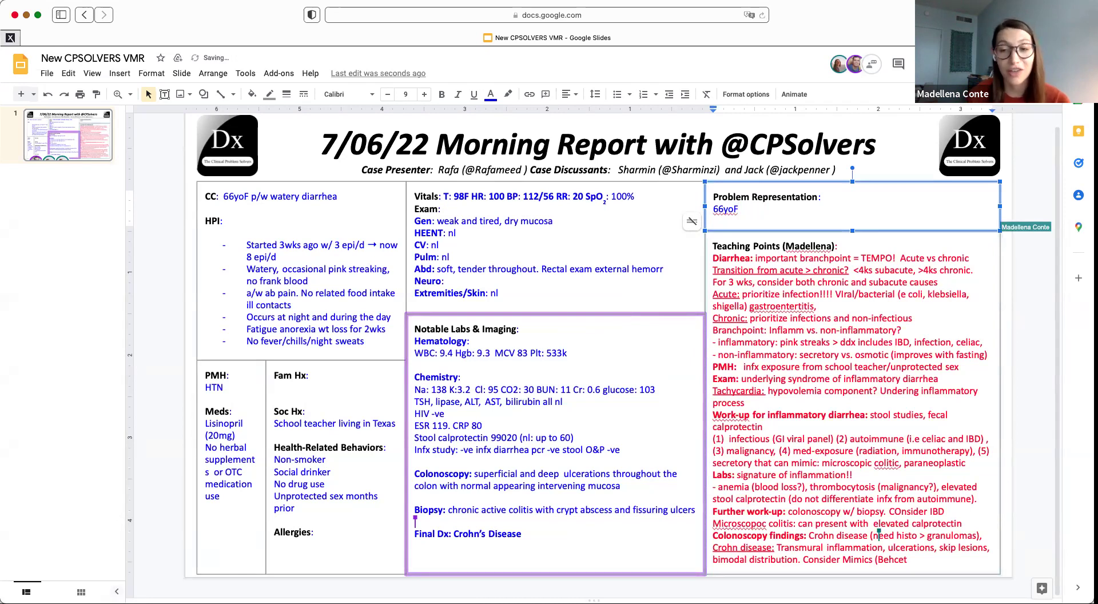
text(w)
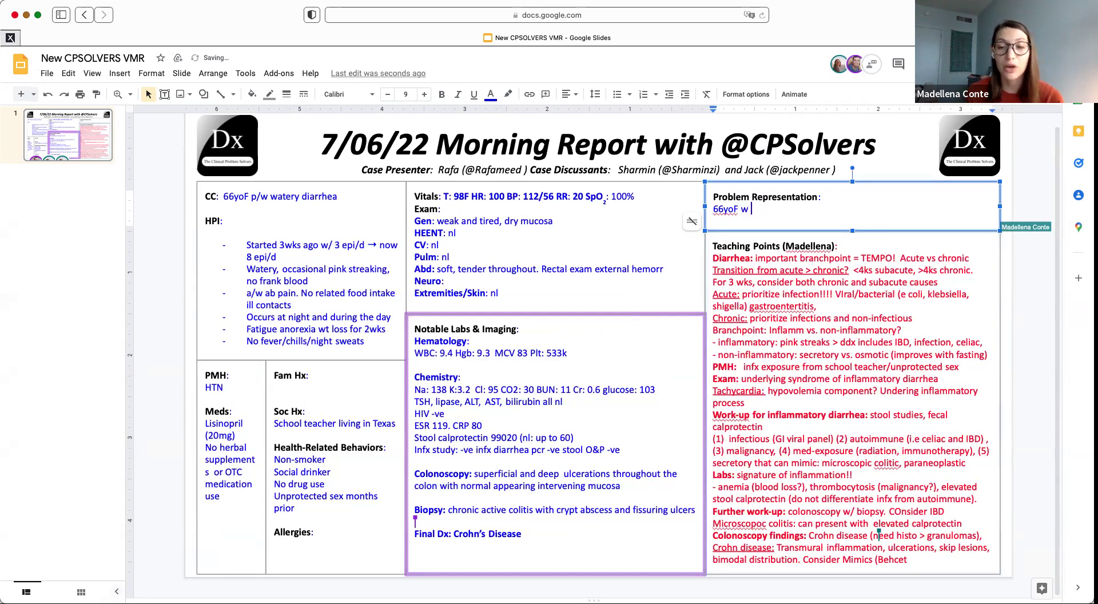
key(BackSpace)
key(BackSpace)
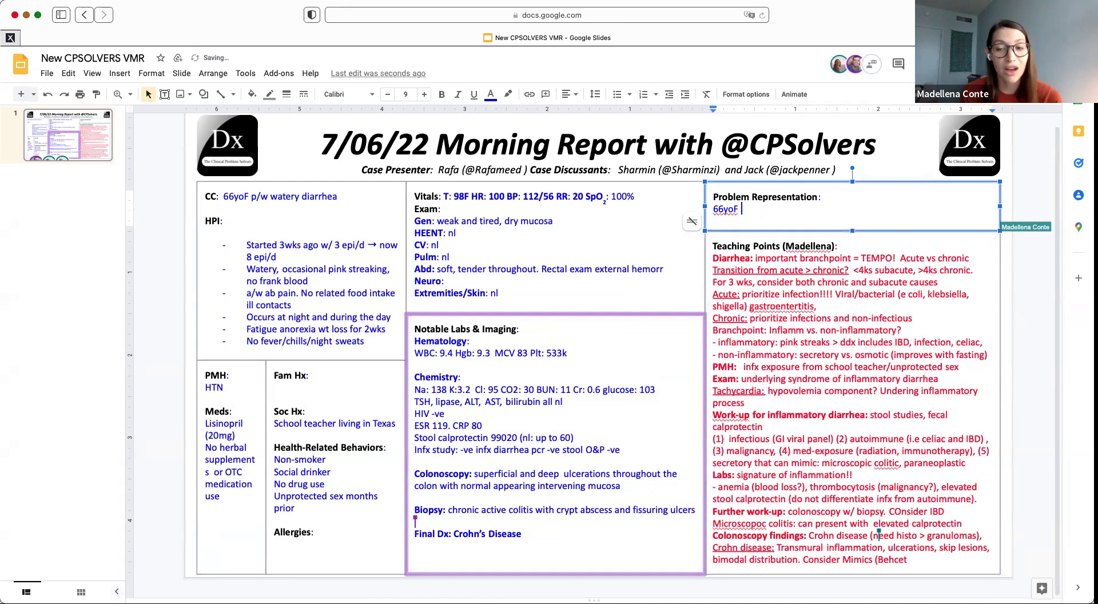
- Continue the Problem Representation with "p/w watery diarrhea with occasional pink streaking for 3wks"
text(p/w wa)
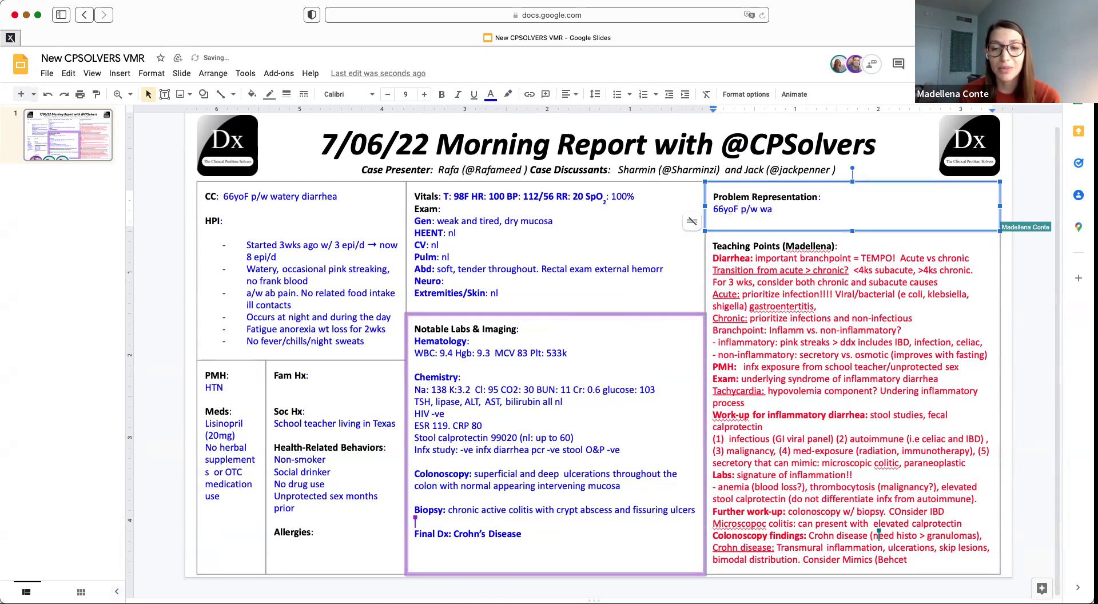
text(tery dia)
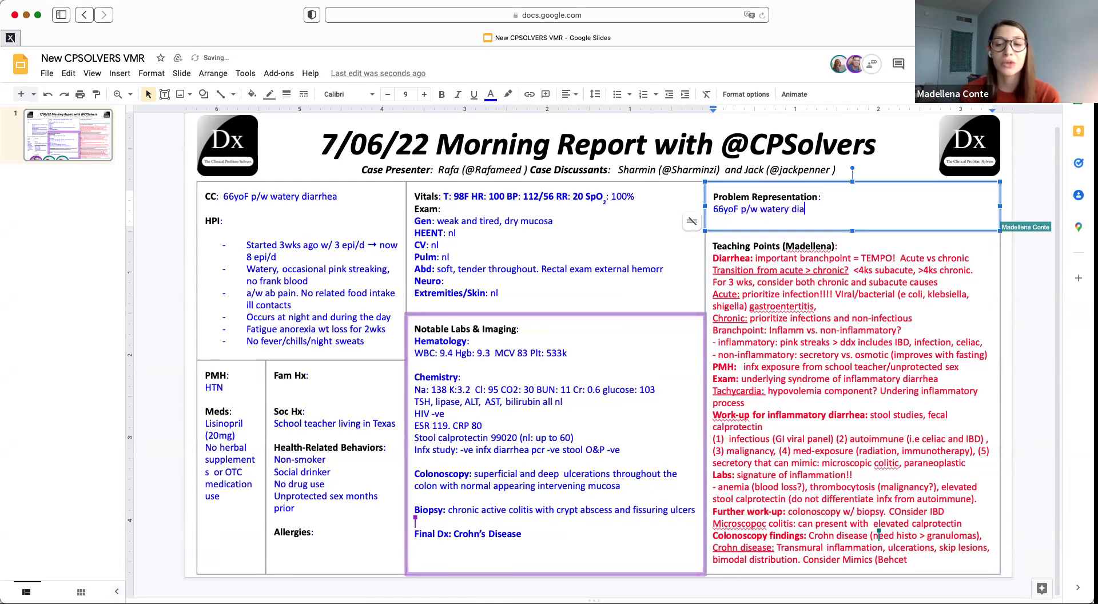
text(rrhea )
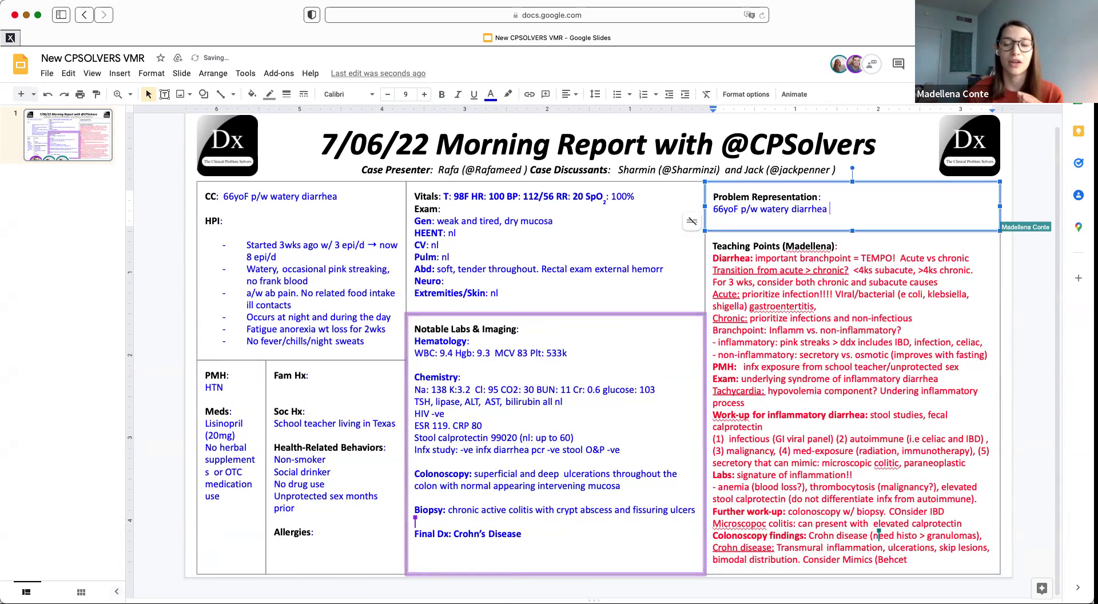
text(with occ)
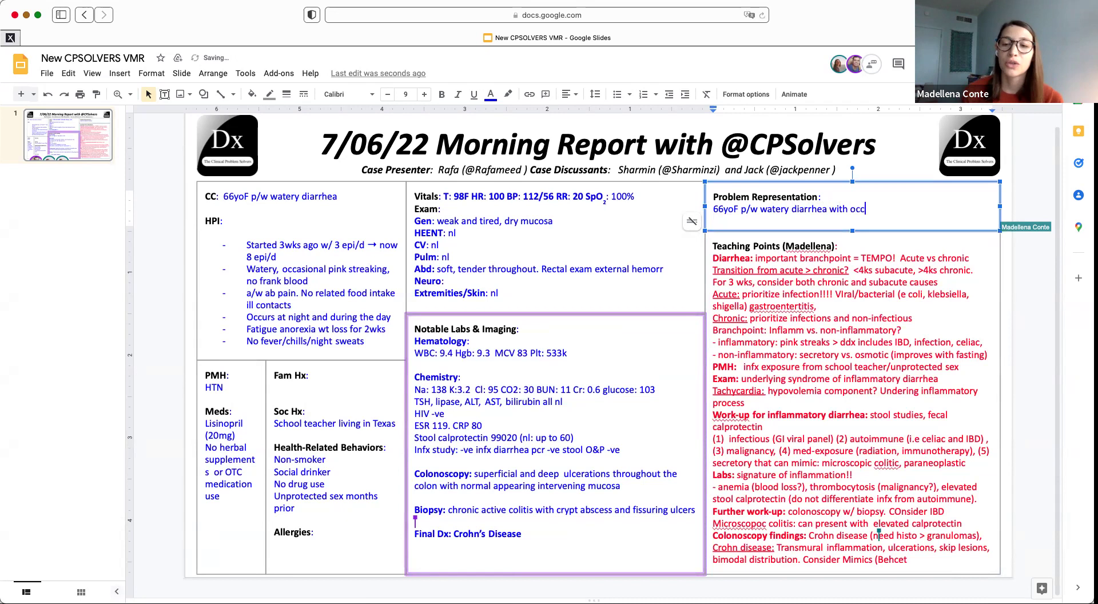
text(asional pink streaking)
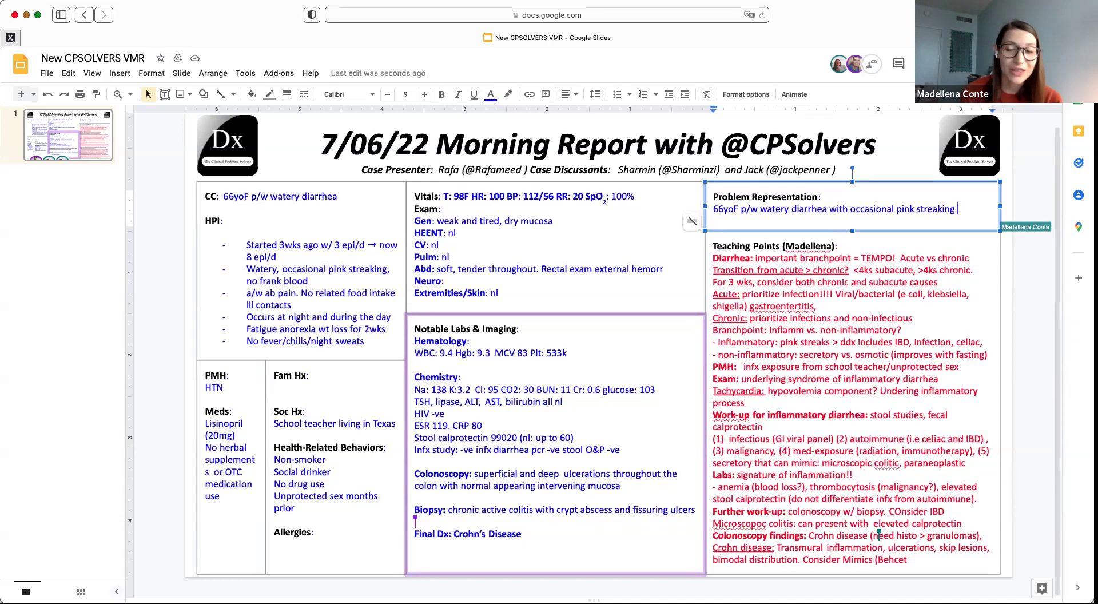
text(for )
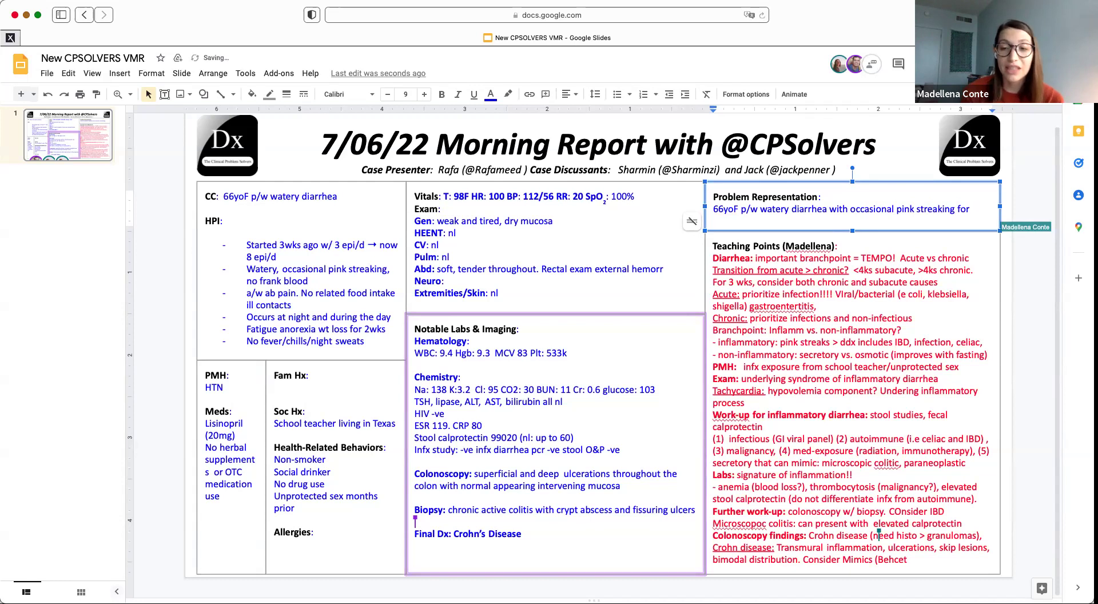
text(3wks)
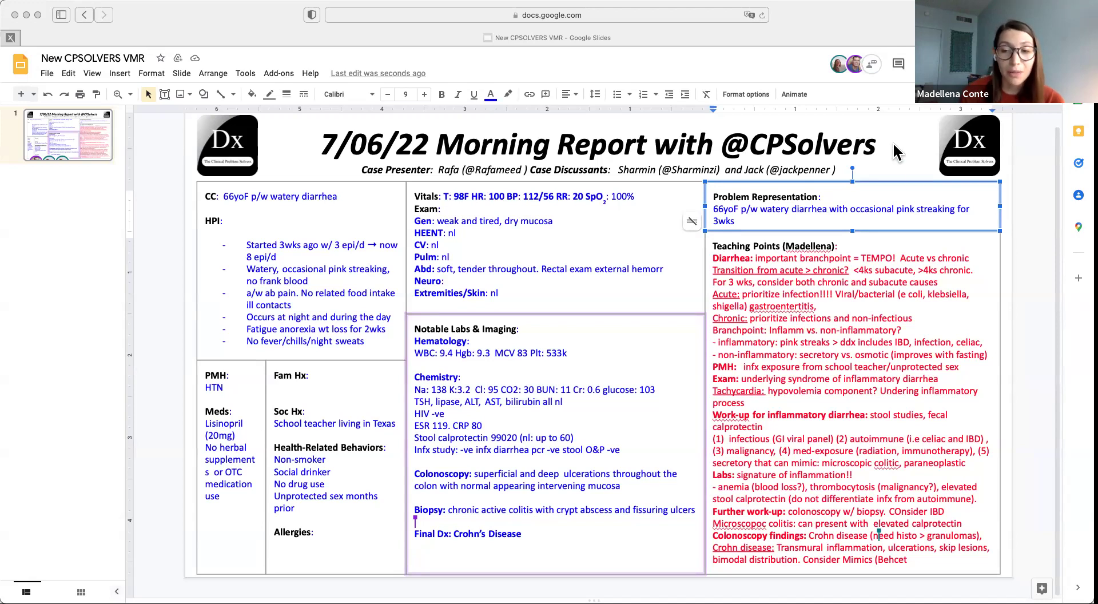
- Continue the Problem Representation after "3wks" with "found to have skip lesions and biopsy consistent with Crohn's Disease"
click(914, 221)
text(found to have)
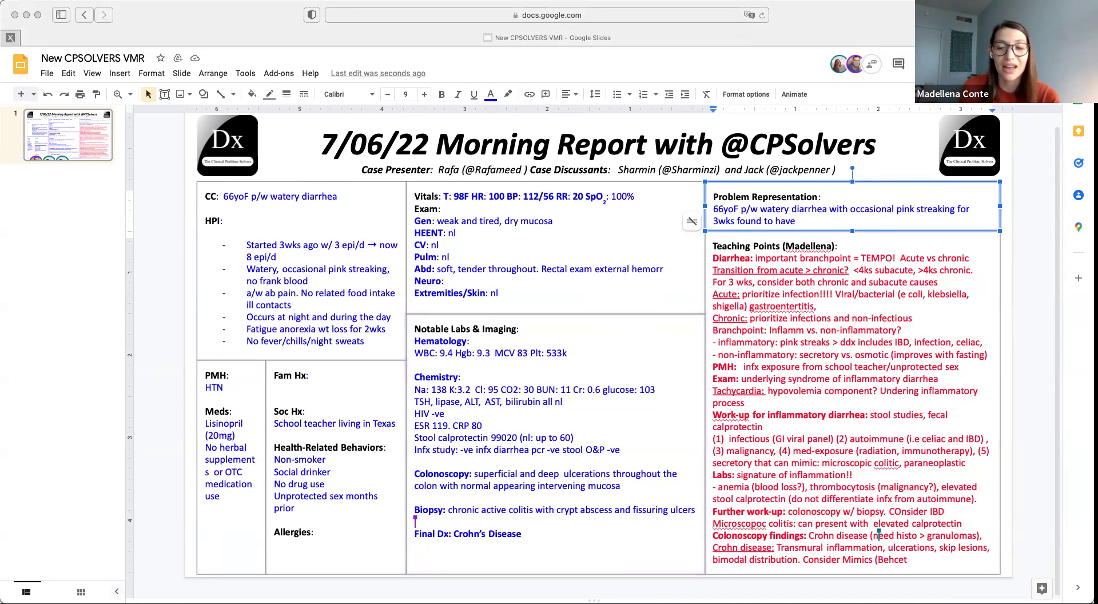
click(921, 223)
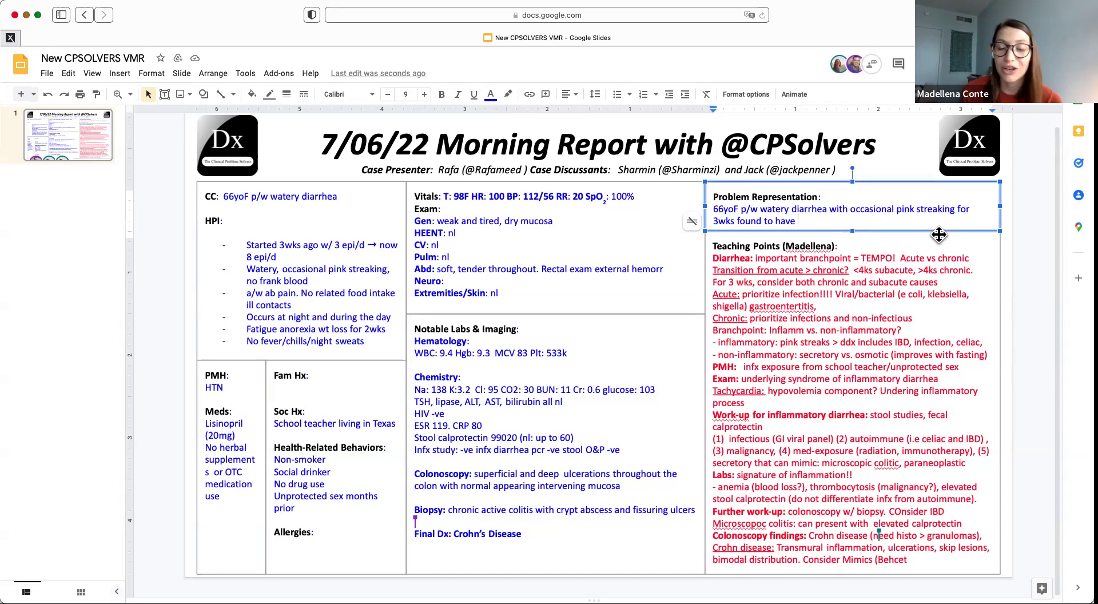
text(skip )
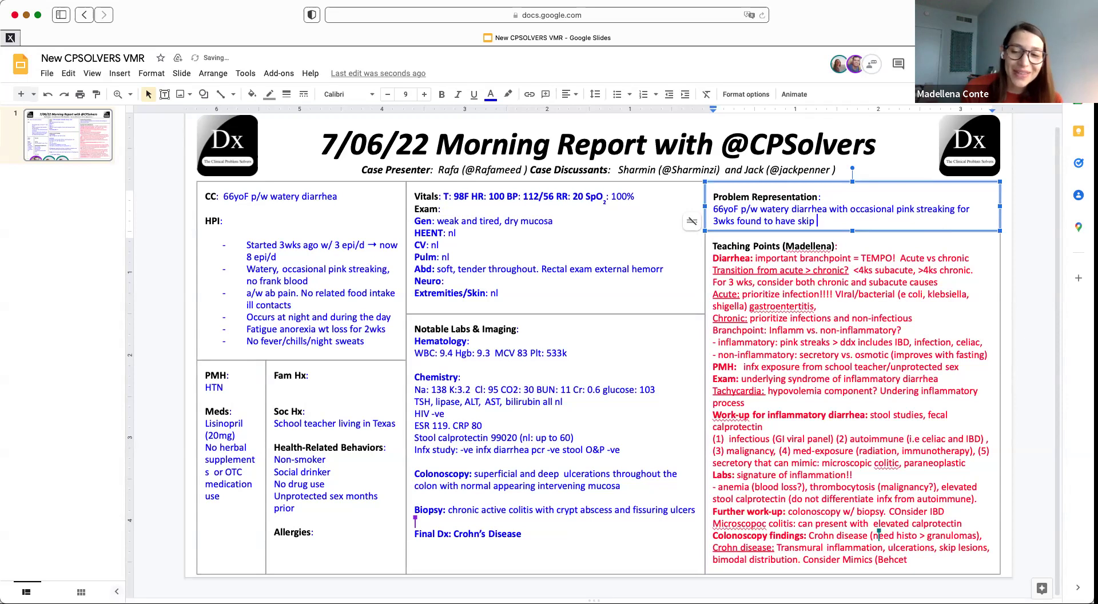
text(lesions and)
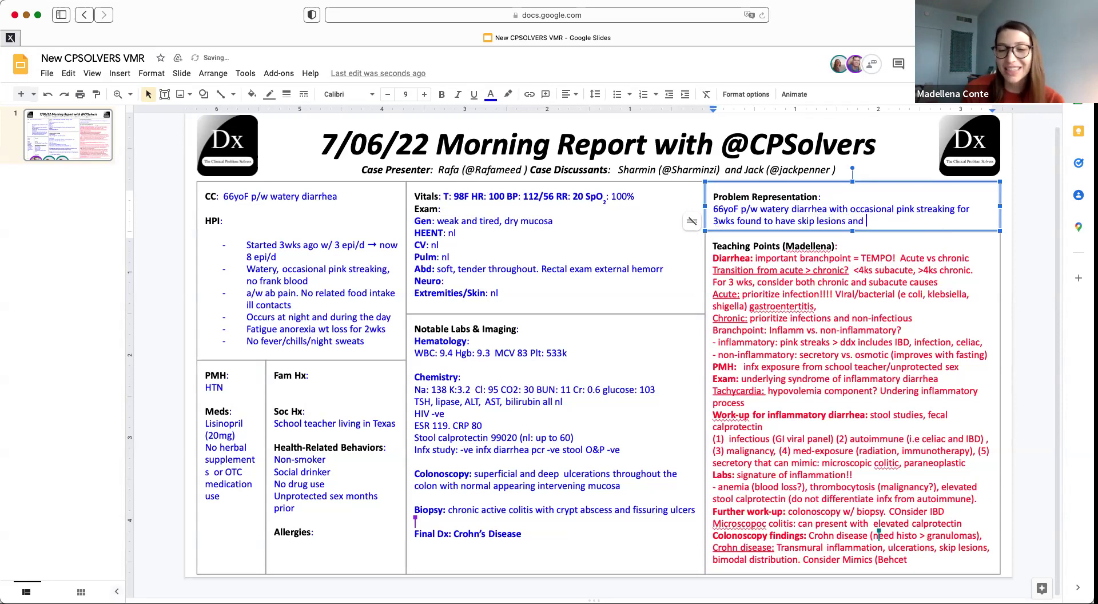
text( biopsy )
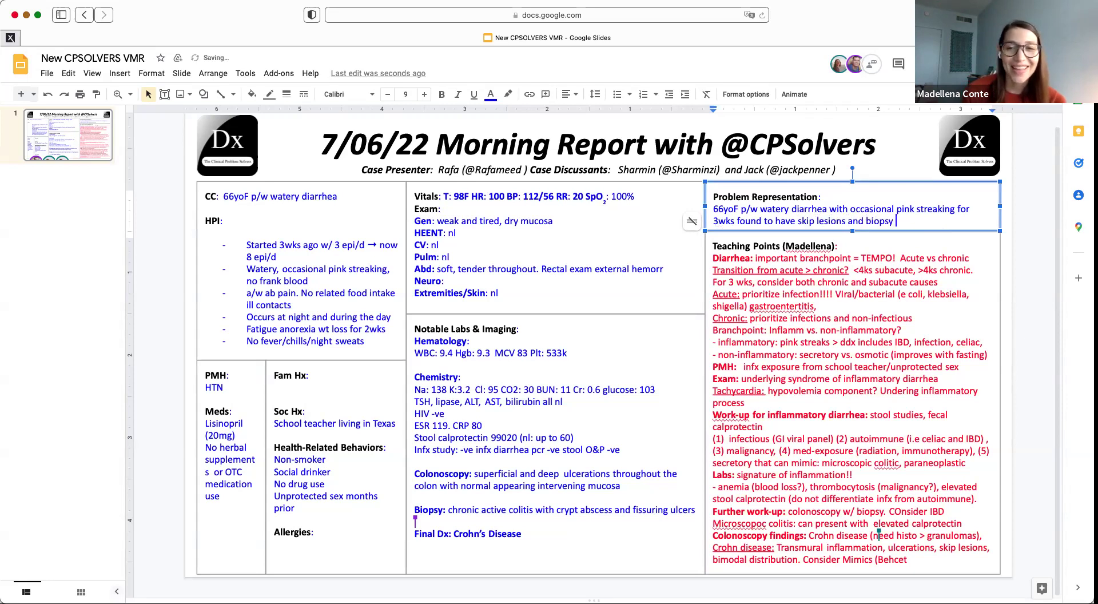
text(consistent w)
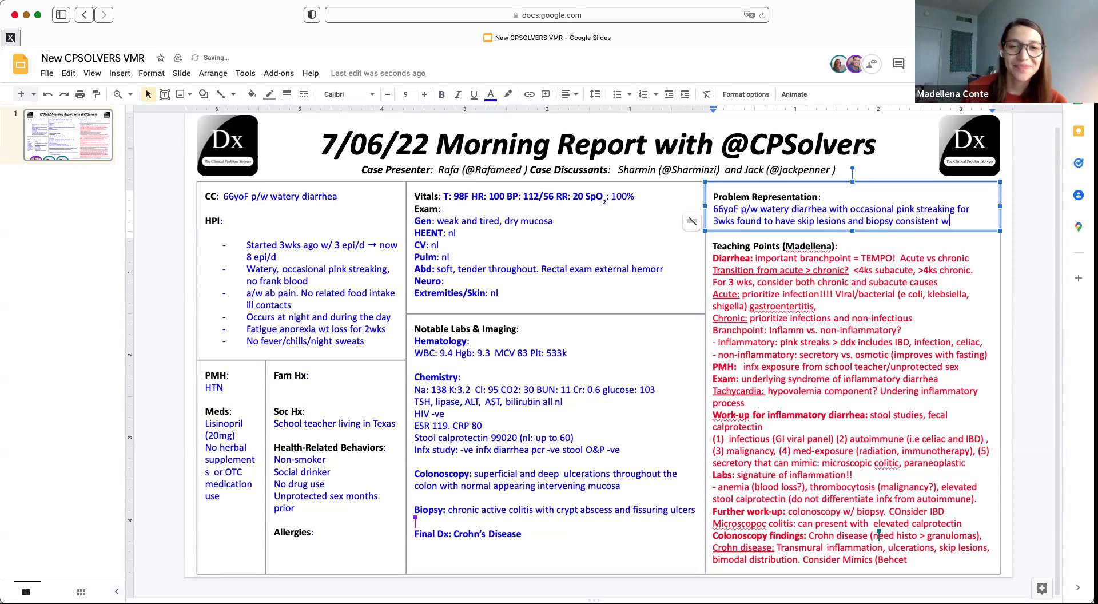
text(ith Crohn's Diseas)
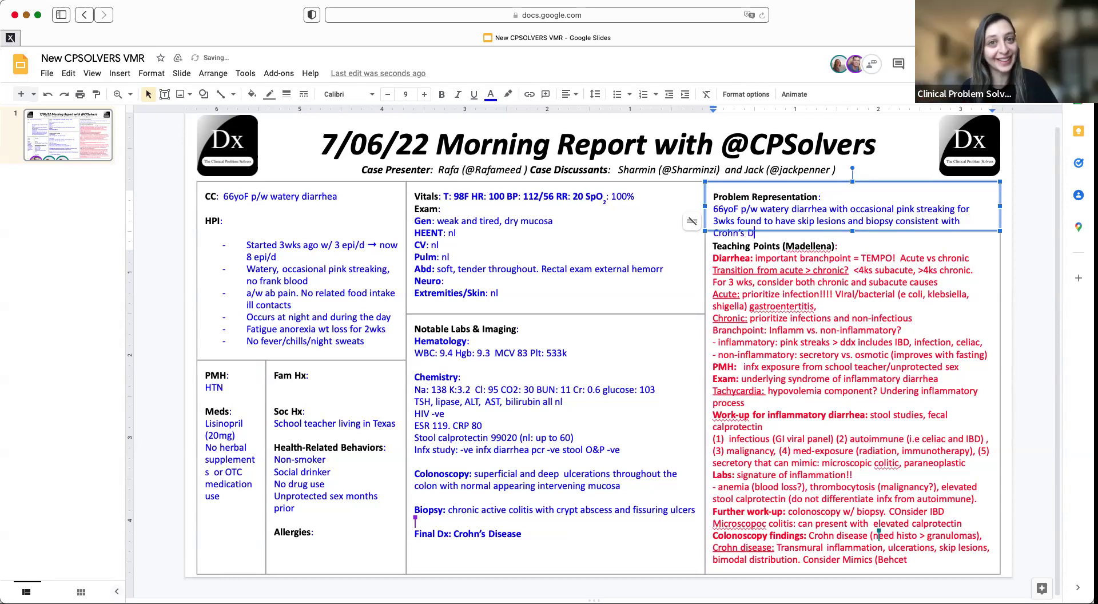
text(ease)
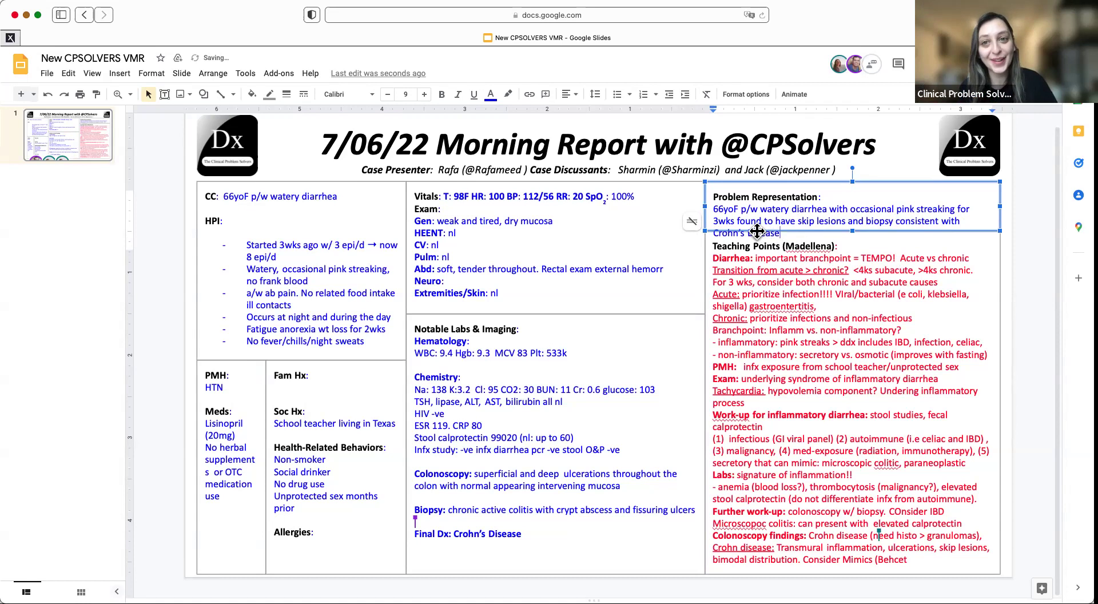
- Insert "on colonoscopy" after "skip lesions" in the Problem Representation text
click(846, 221)
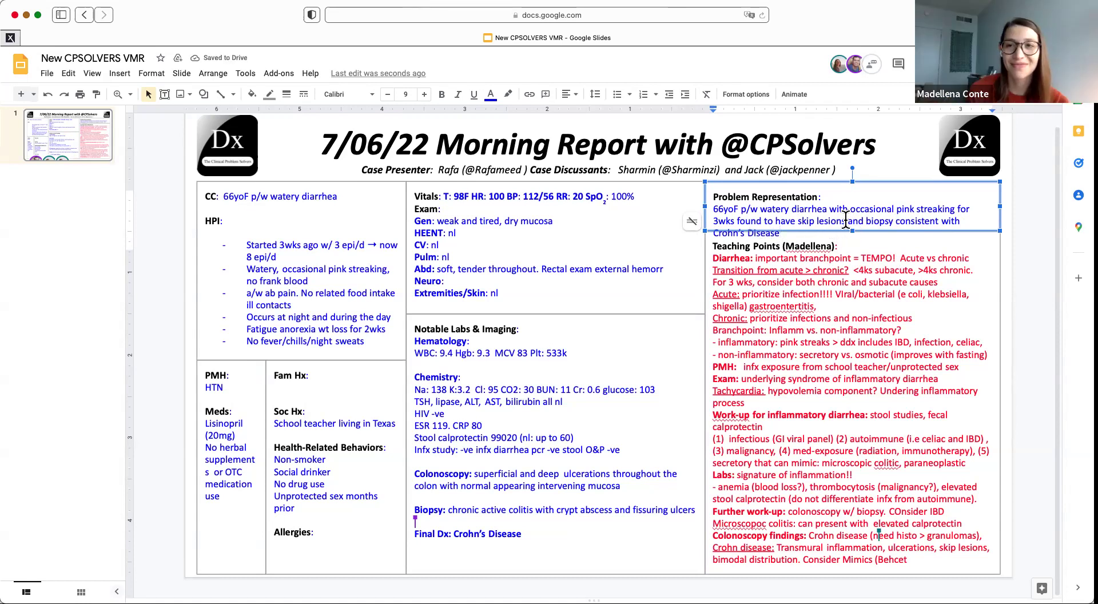
text(colonosco)
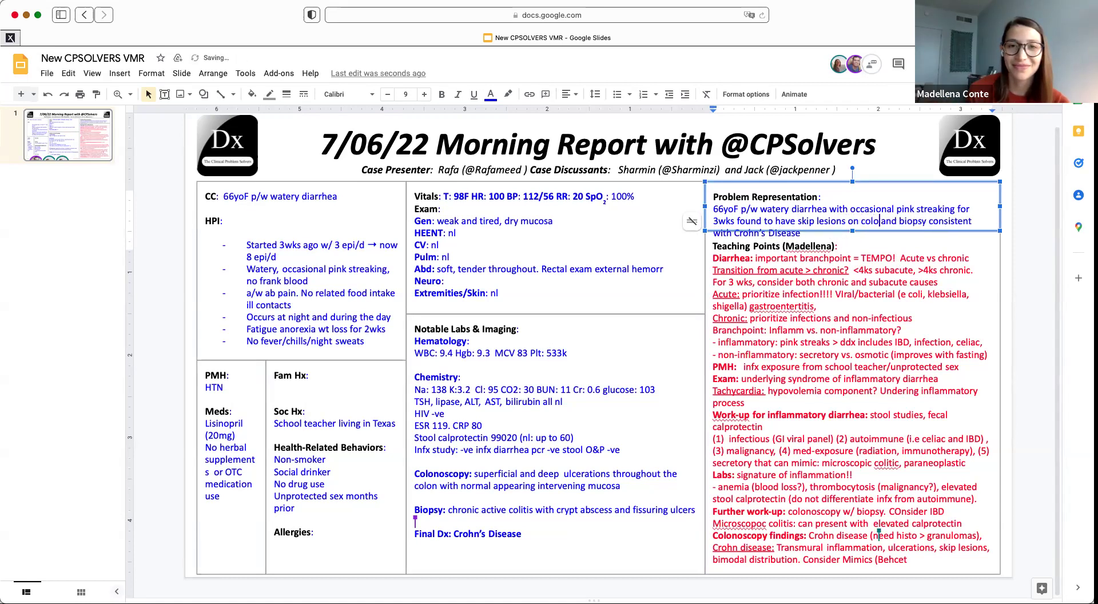
text(py)
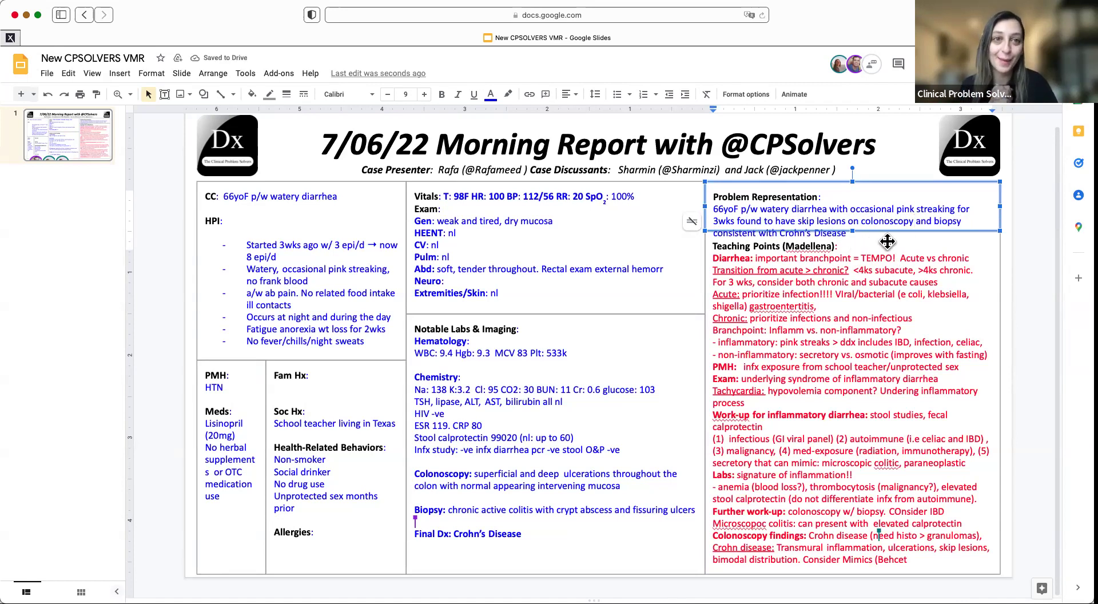
- Shorten the Problem Representation text box slightly from its lower edge and place the text cursor before its heading
click(810, 189)
drag(852, 231, 858, 225)
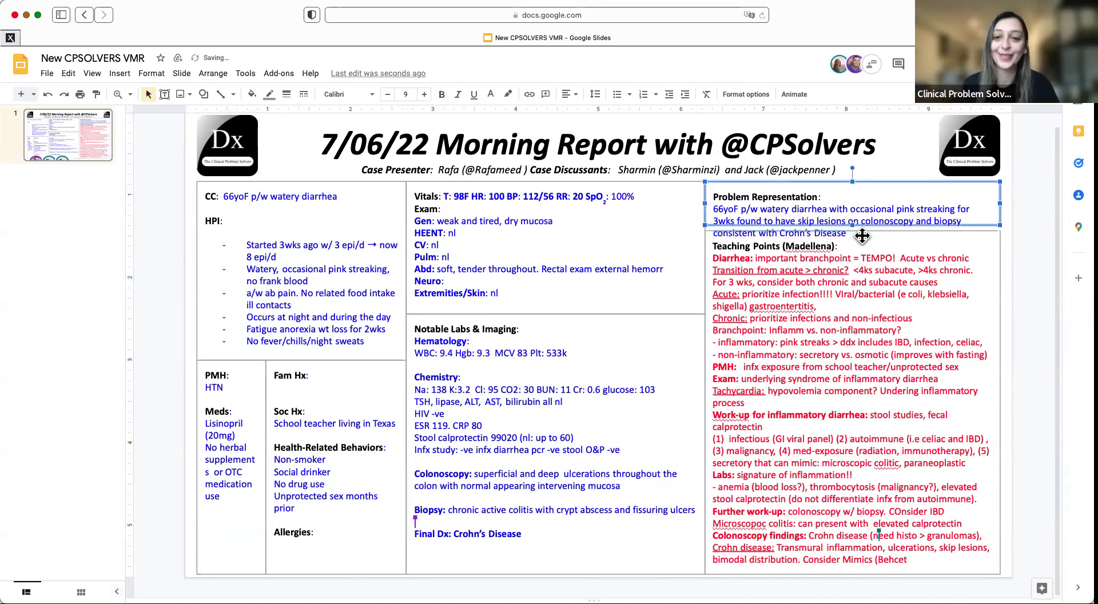
click(843, 209)
click(715, 197)
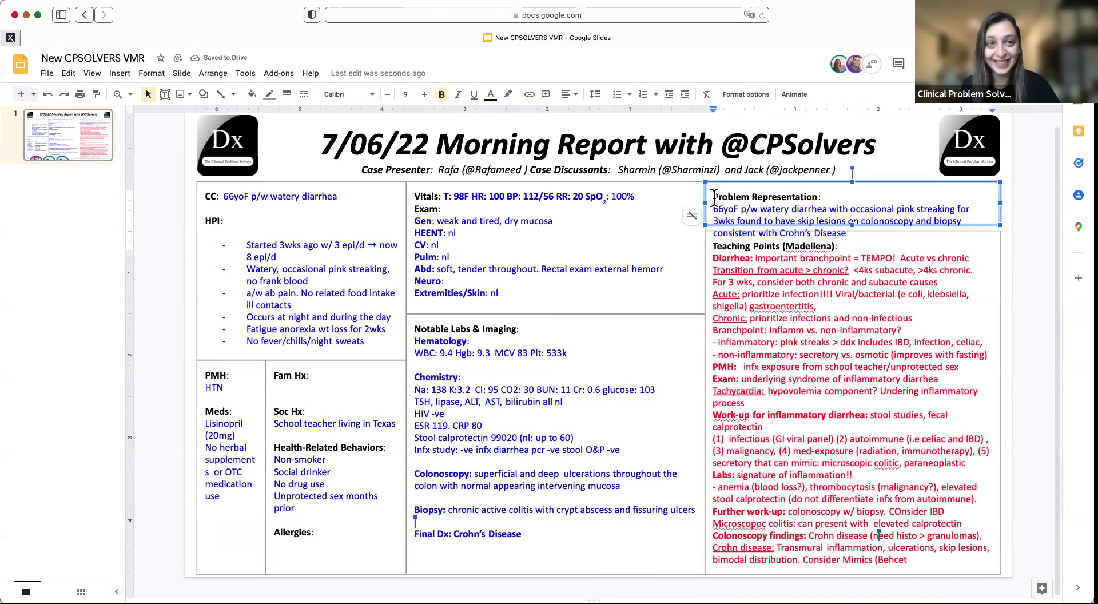